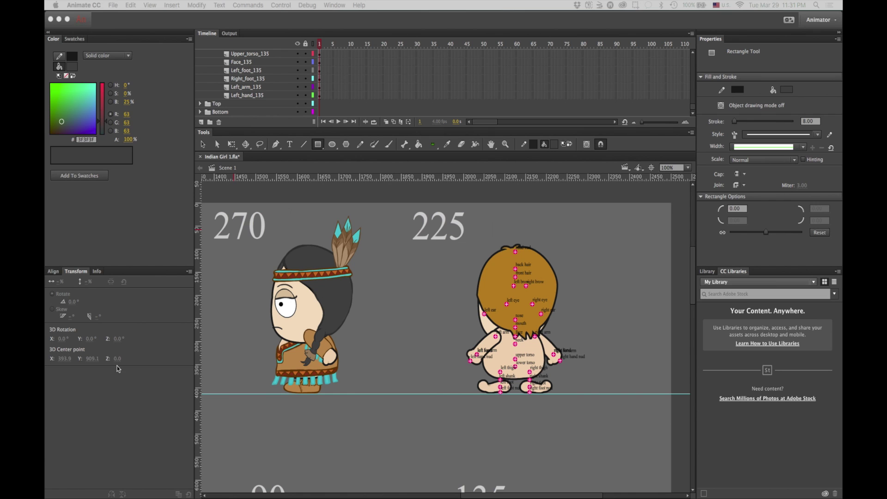
# Step: Look over the character drawings on the stage, including the Top and Bottom views and the 0, 180 and 225 degree angles
pyautogui.click(283, 392)
pyautogui.scroll(-6, 283, 391)
pyautogui.hscroll(-3, 283, 392)
pyautogui.hscroll(-10, 283, 392)
pyautogui.scroll(-4, 283, 392)
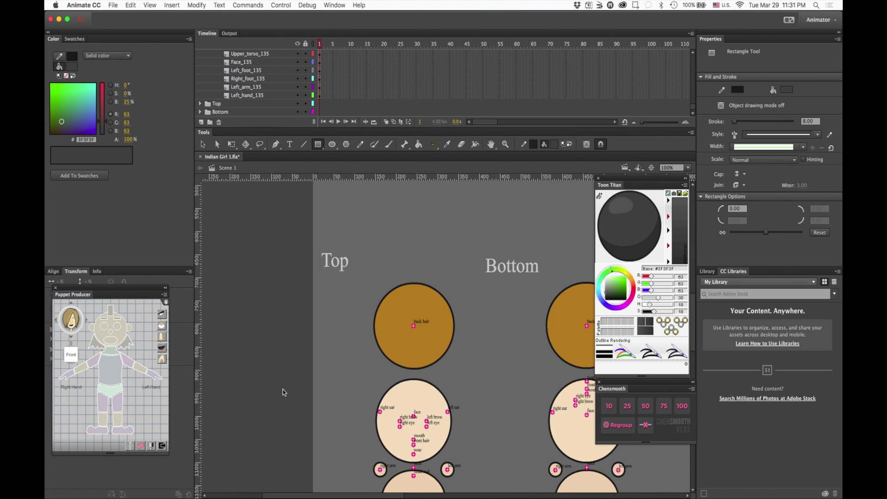
pyautogui.scroll(1, 283, 392)
pyautogui.hscroll(3, 283, 391)
pyautogui.scroll(-3, 284, 392)
pyautogui.scroll(10, 261, 300)
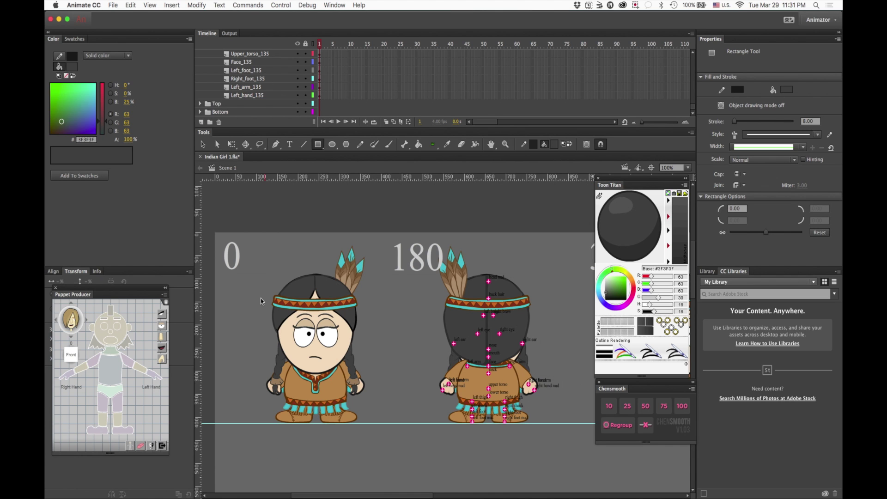
pyautogui.hscroll(15, 260, 298)
pyautogui.scroll(-2, 273, 298)
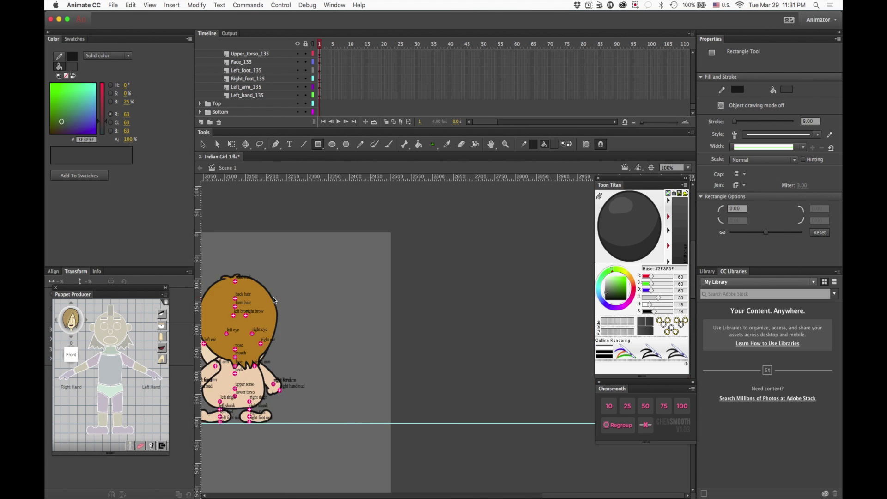
pyautogui.hscroll(3, 273, 301)
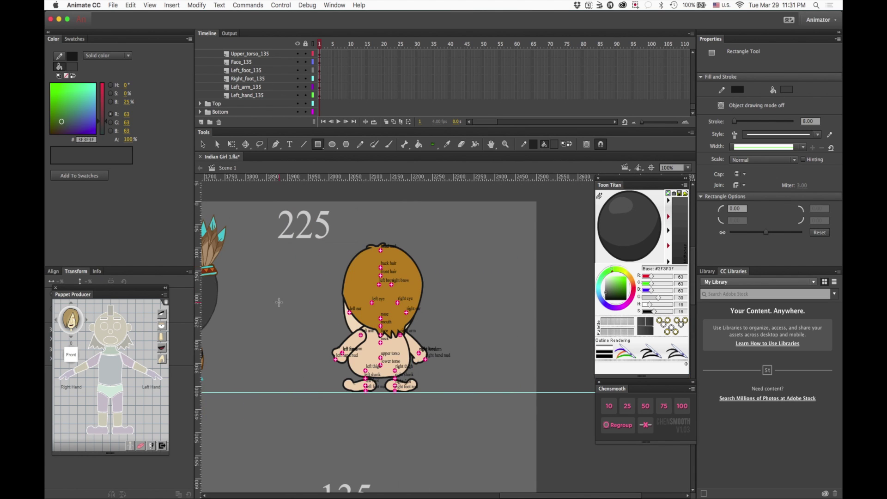
pyautogui.hscroll(-2, 263, 296)
pyautogui.scroll(-1, 263, 296)
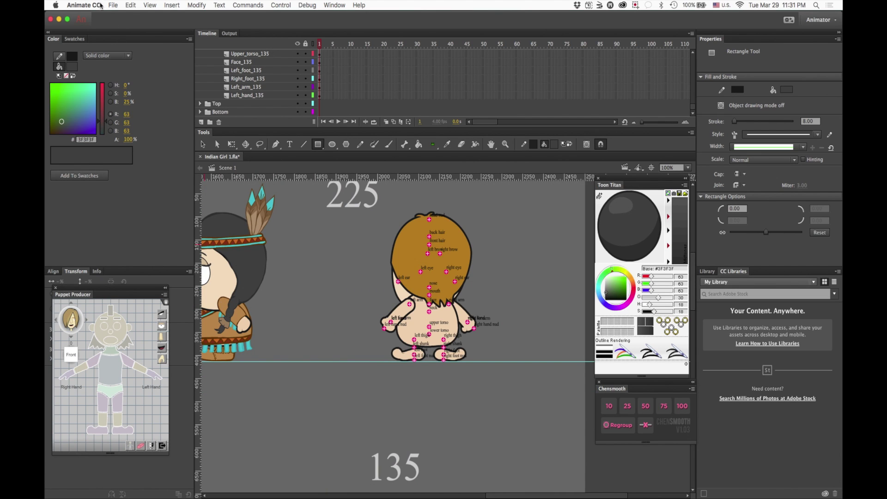
# Step: Export the document as the SWF movie Indian Girl 1 in the Indian Girl 1 folder, replacing the existing file
pyautogui.click(112, 6)
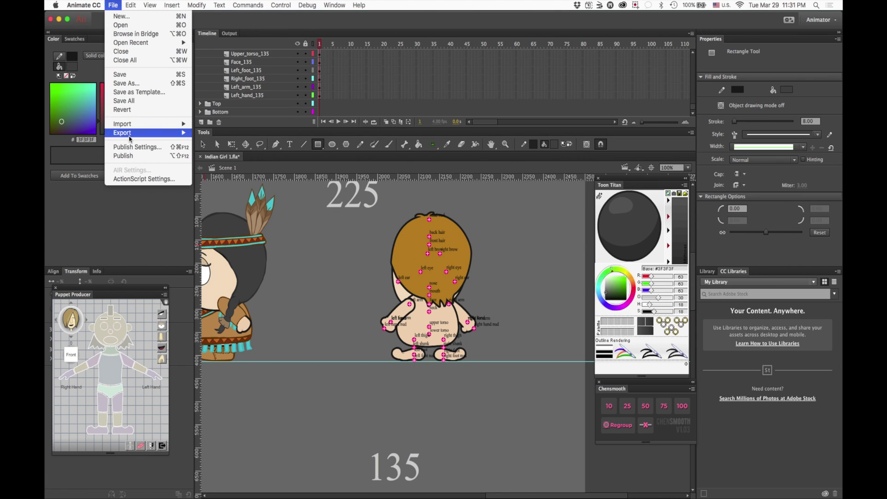
pyautogui.moveTo(130, 137)
pyautogui.click(209, 142)
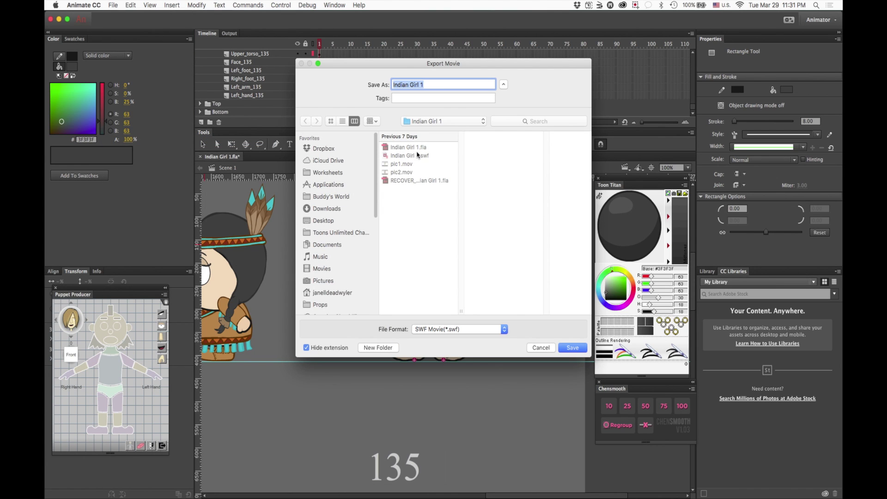
pyautogui.click(568, 349)
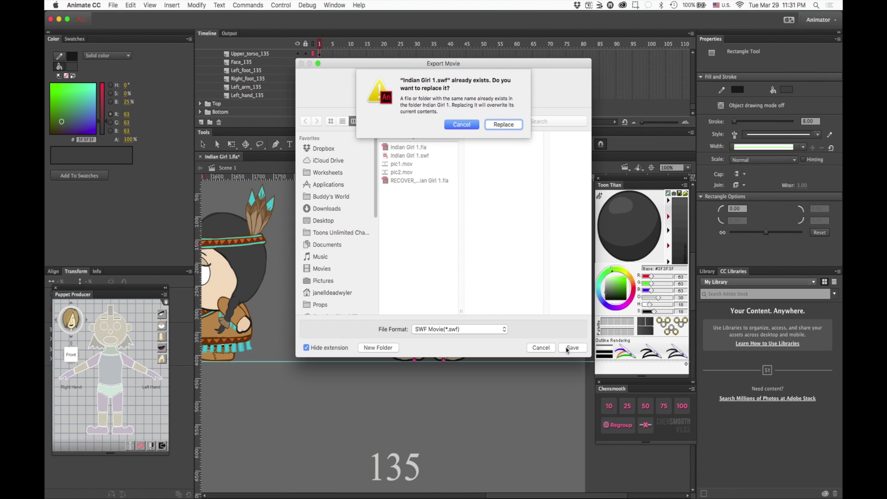
pyautogui.click(501, 122)
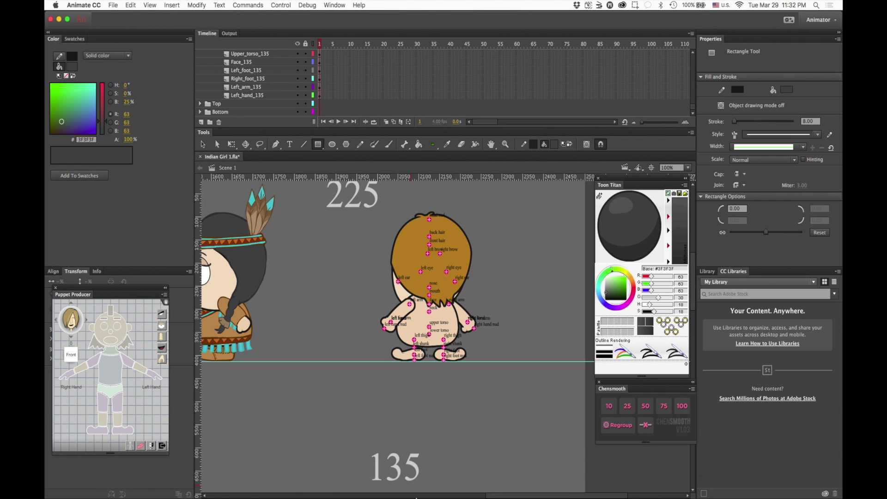
# Step: Switch to CrazyTalk Animator 2 and add the Buddy_Base actor from the Buddy Build character templates to the scene
pyautogui.moveTo(273, 497)
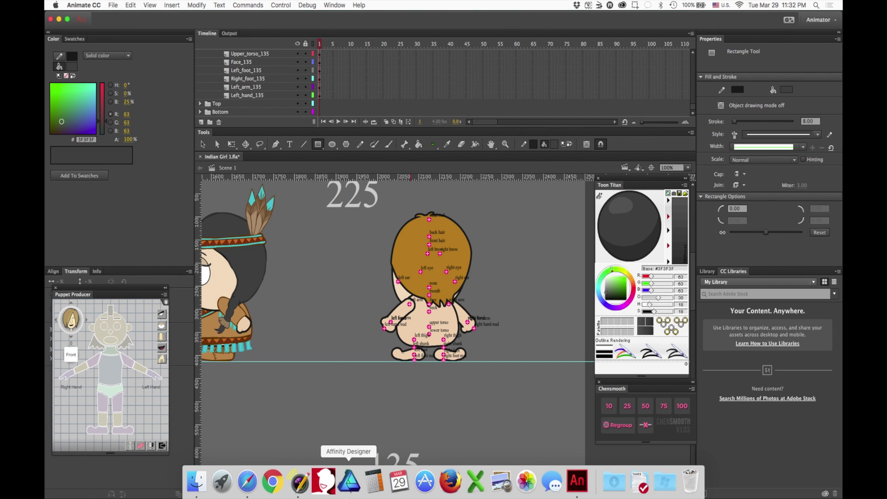
pyautogui.click(326, 491)
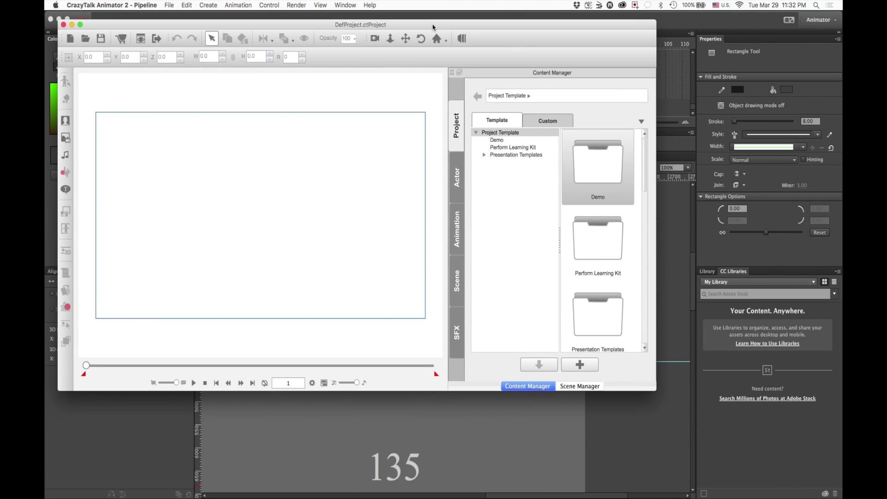
pyautogui.click(457, 180)
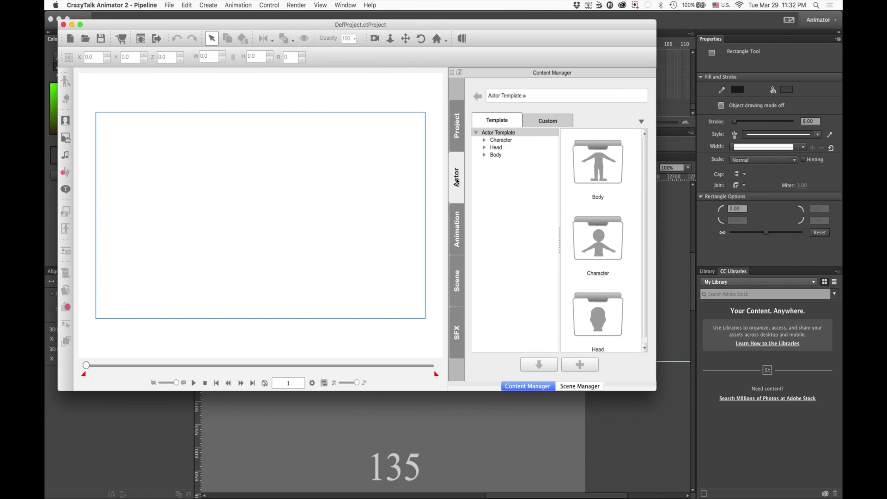
pyautogui.doubleClick(617, 239)
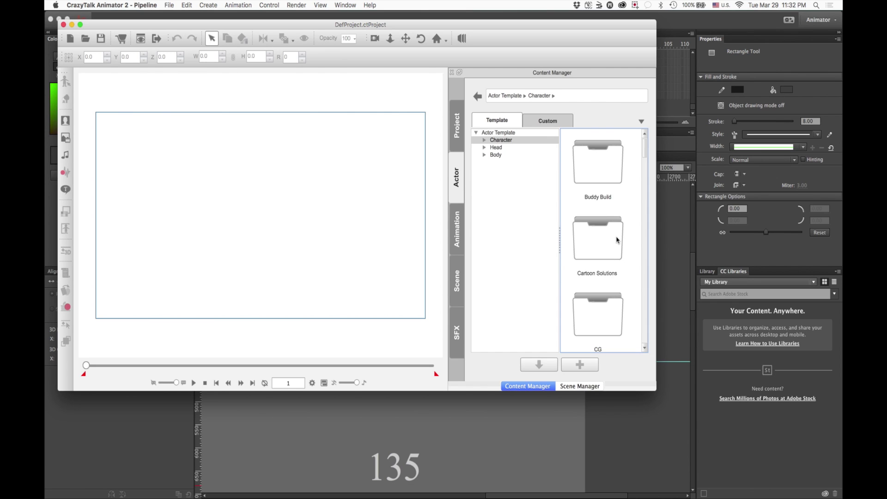
pyautogui.doubleClick(591, 162)
pyautogui.doubleClick(582, 246)
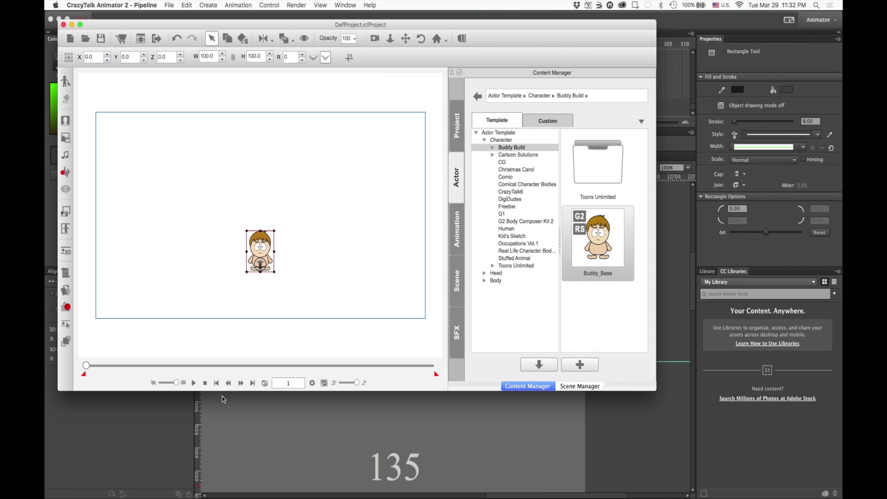
# Step: In the character composer, reload the actor from Indian Girl 1.swf without keeping any working options, and hide its bones
pyautogui.click(411, 57)
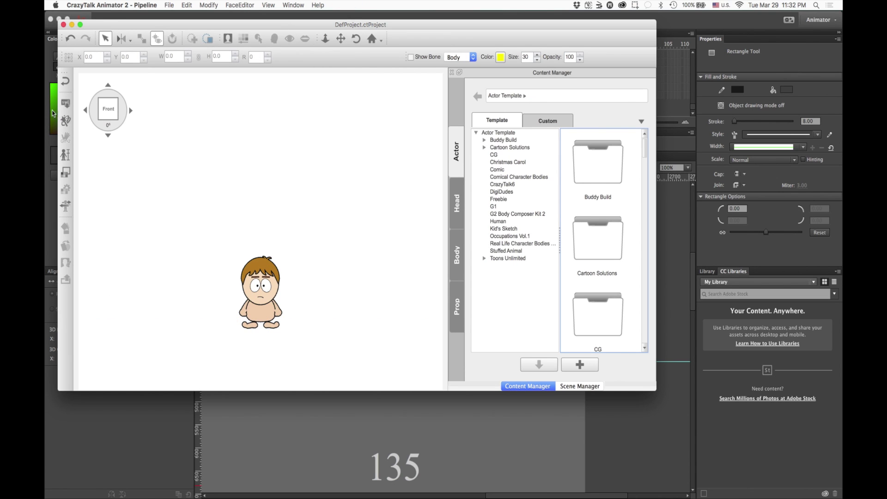
pyautogui.click(65, 104)
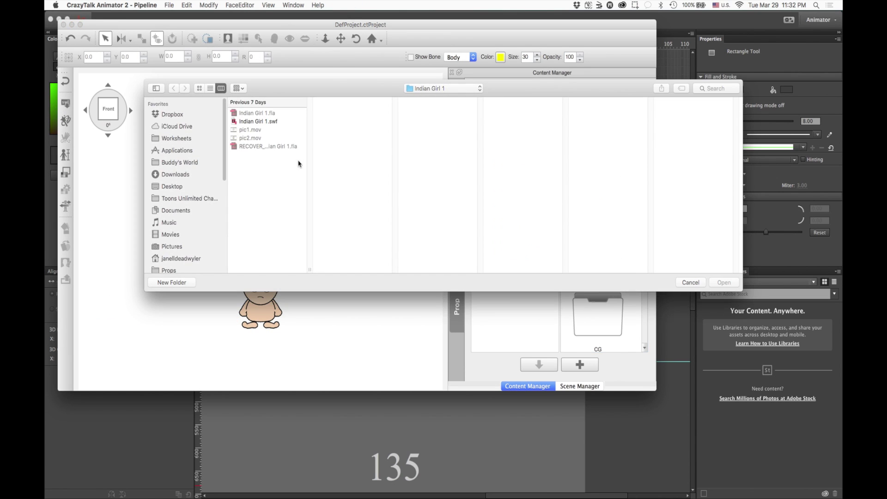
pyautogui.doubleClick(255, 122)
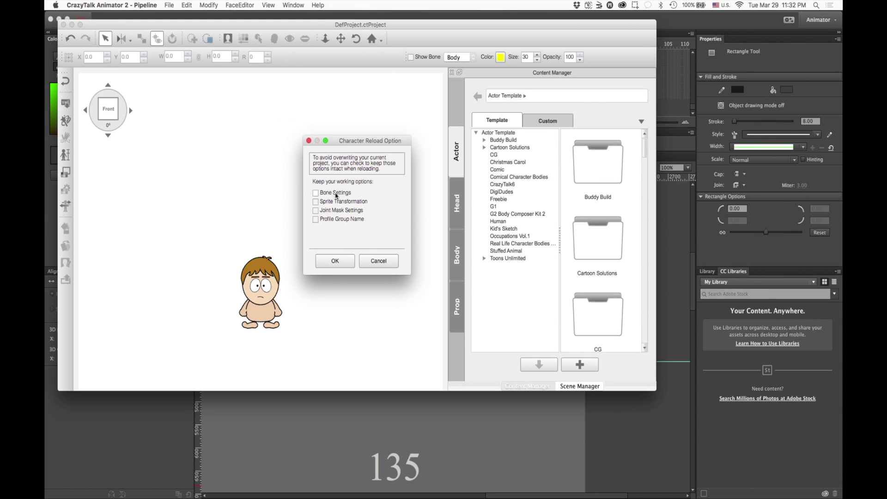
pyautogui.click(339, 266)
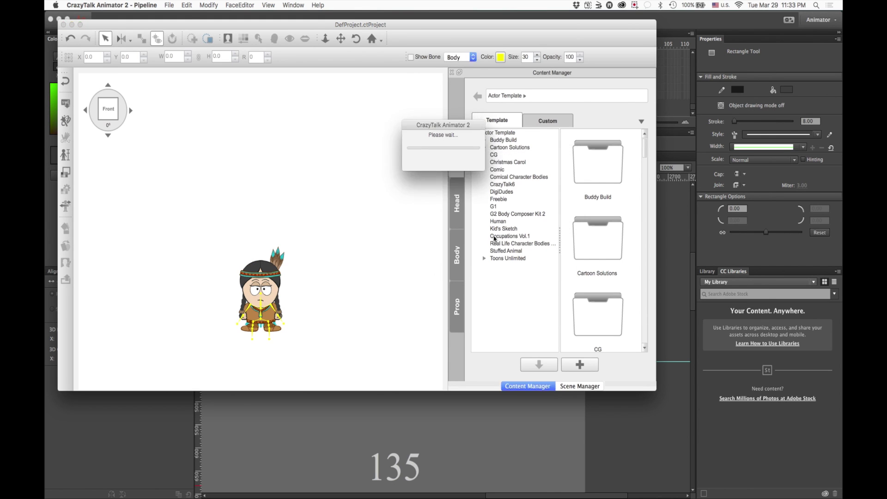
pyautogui.click(410, 57)
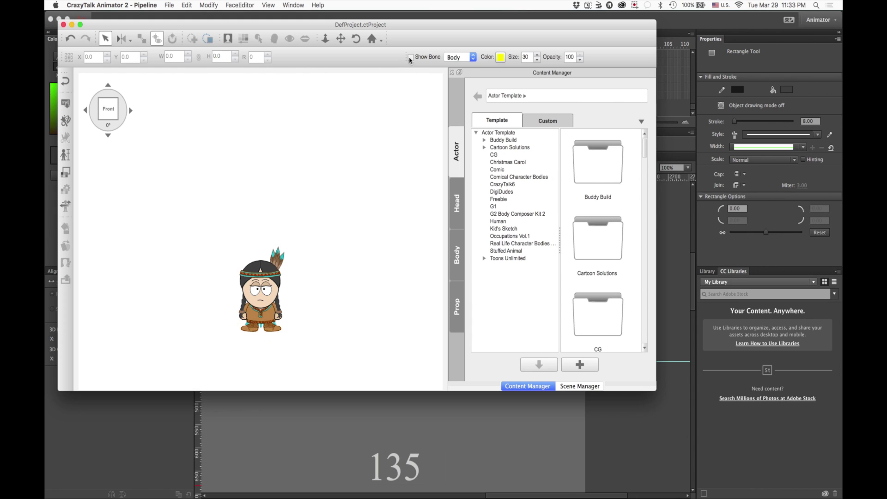
# Step: Examine the imported character up close from its different angles, going around from the front and back to 0 degrees
pyautogui.click(341, 38)
pyautogui.scroll(4, 313, 224)
pyautogui.moveTo(283, 279); pyautogui.dragTo(274, 166)
pyautogui.scroll(5, 273, 166)
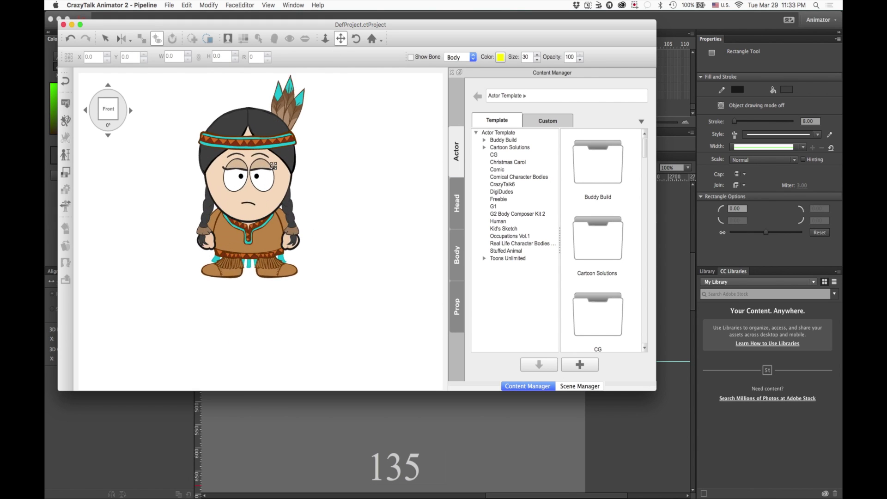
pyautogui.scroll(2, 288, 226)
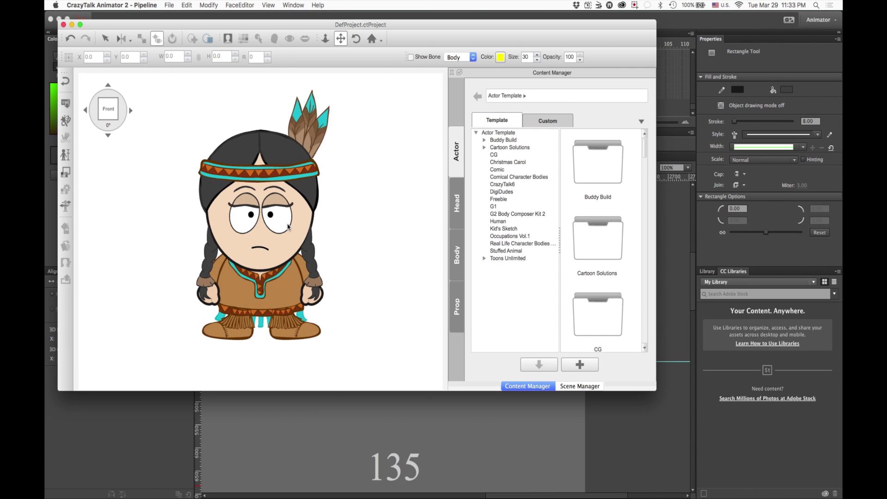
pyautogui.moveTo(288, 226); pyautogui.dragTo(289, 235)
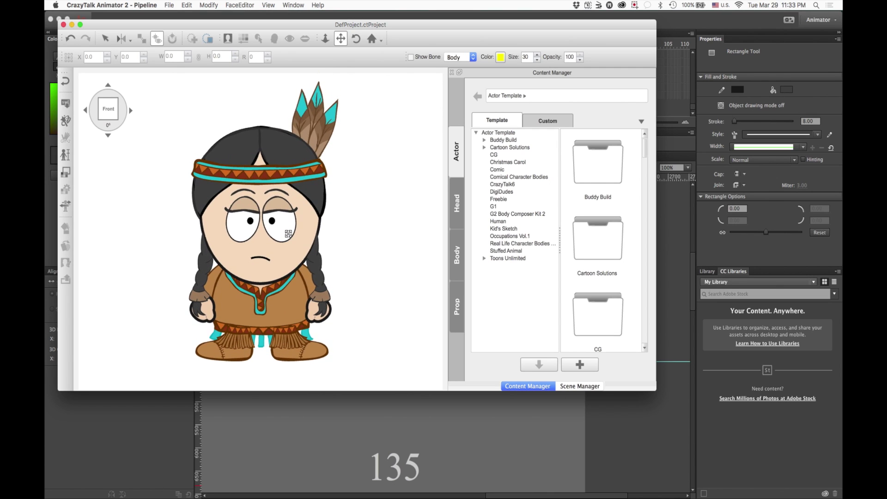
pyautogui.click(84, 113)
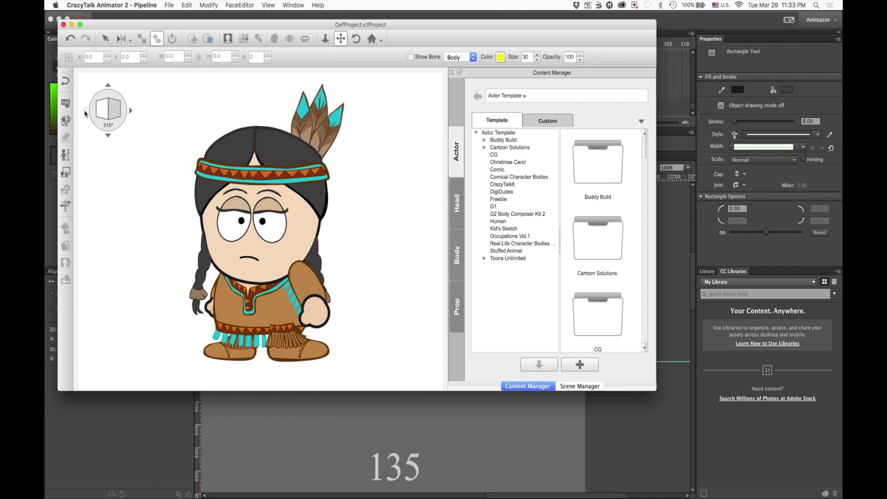
pyautogui.click(85, 113)
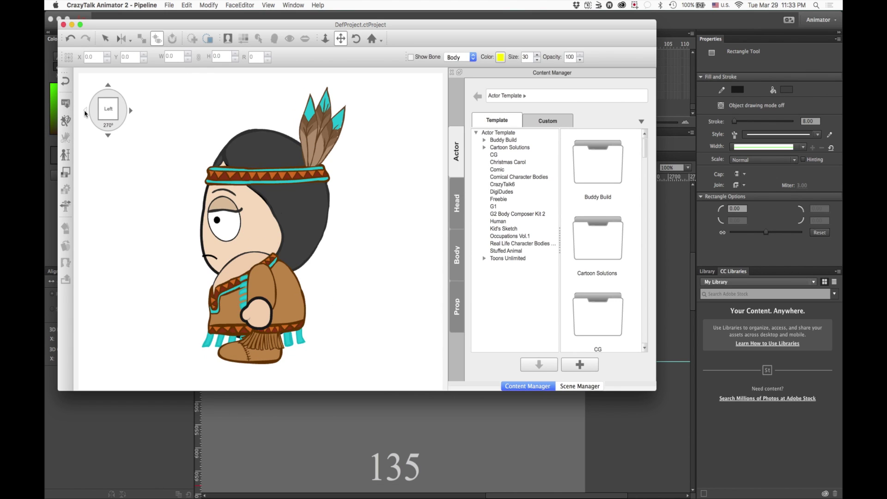
pyautogui.click(85, 113)
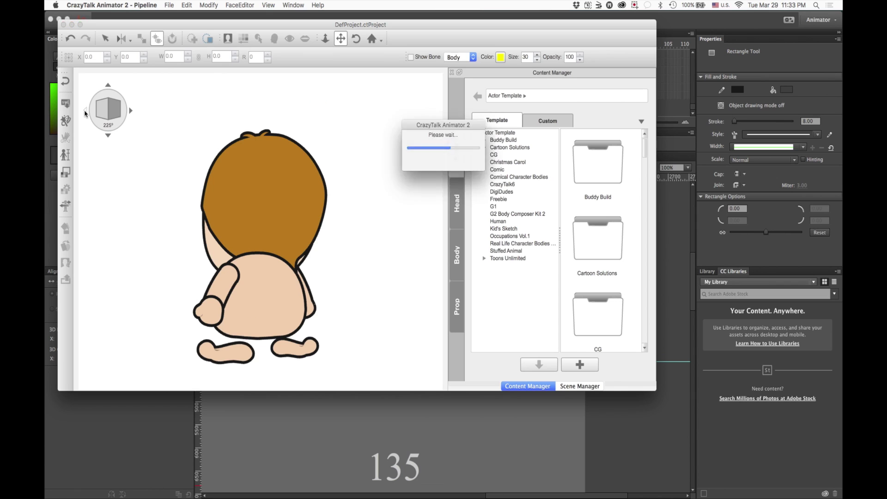
pyautogui.click(85, 113)
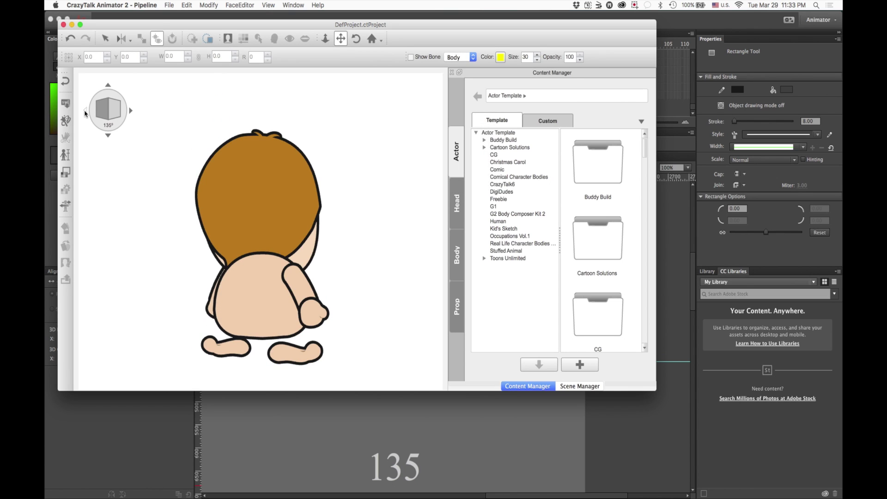
pyautogui.click(85, 113)
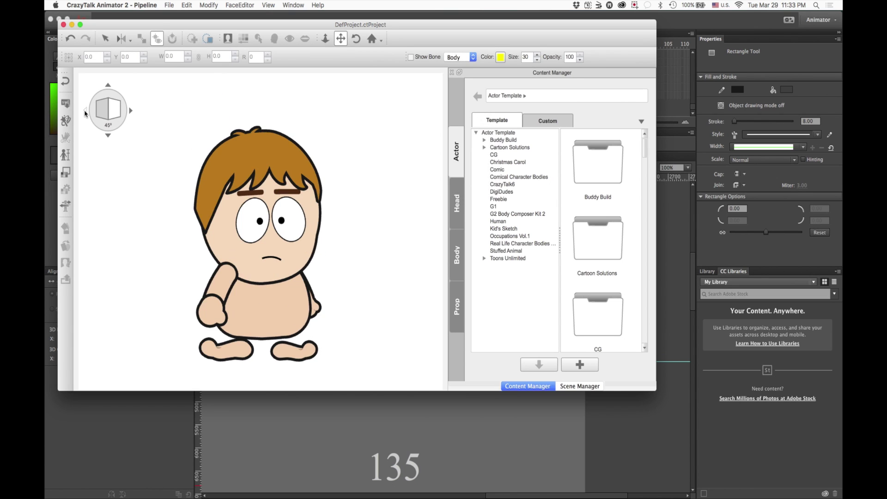
pyautogui.click(85, 113)
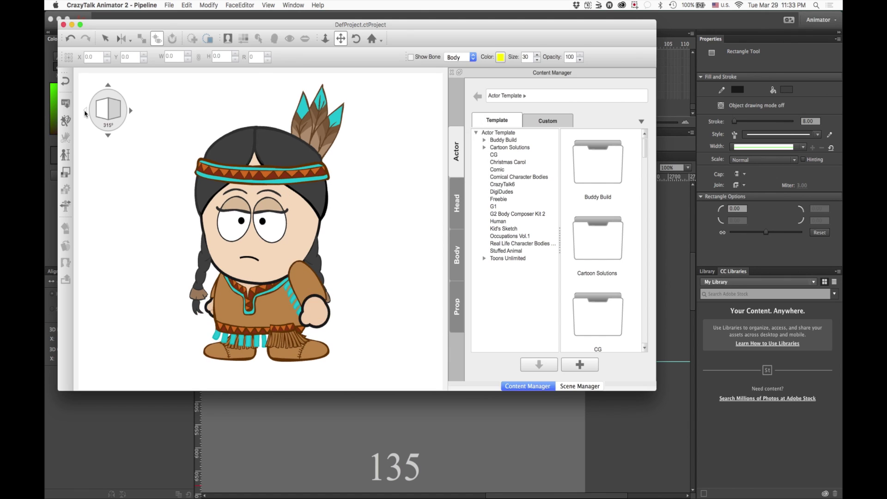
pyautogui.click(85, 113)
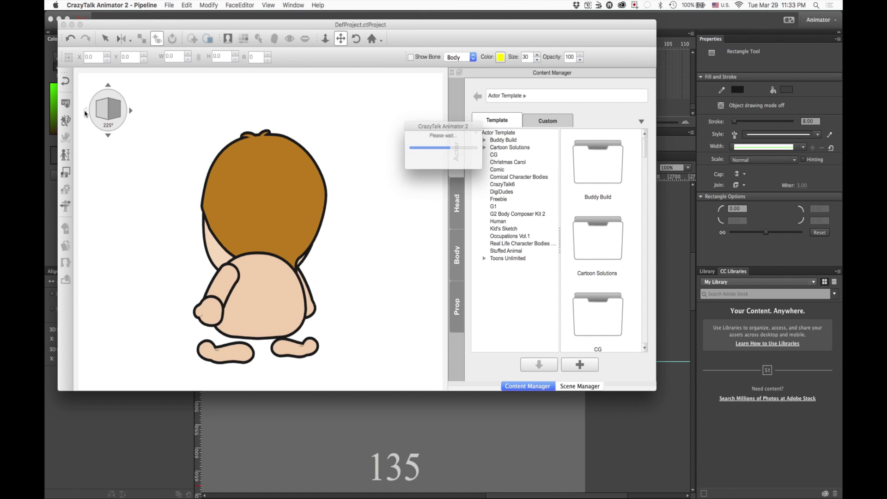
pyautogui.click(131, 111)
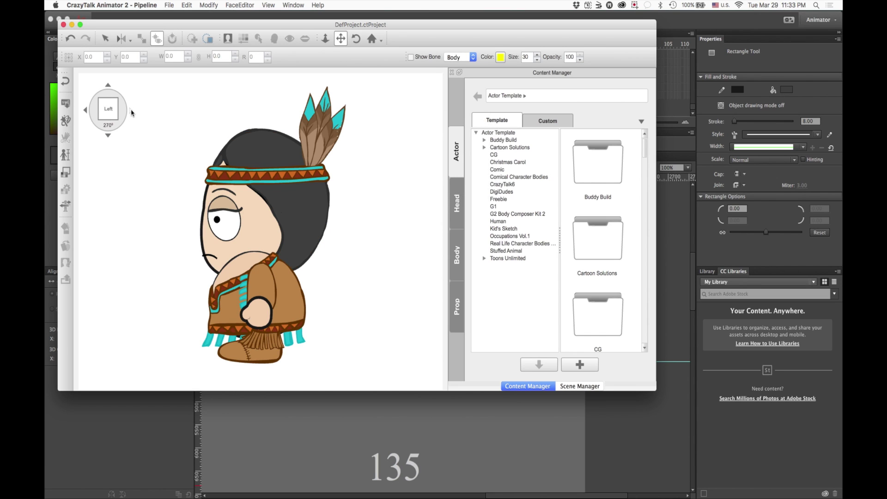
pyautogui.click(131, 111)
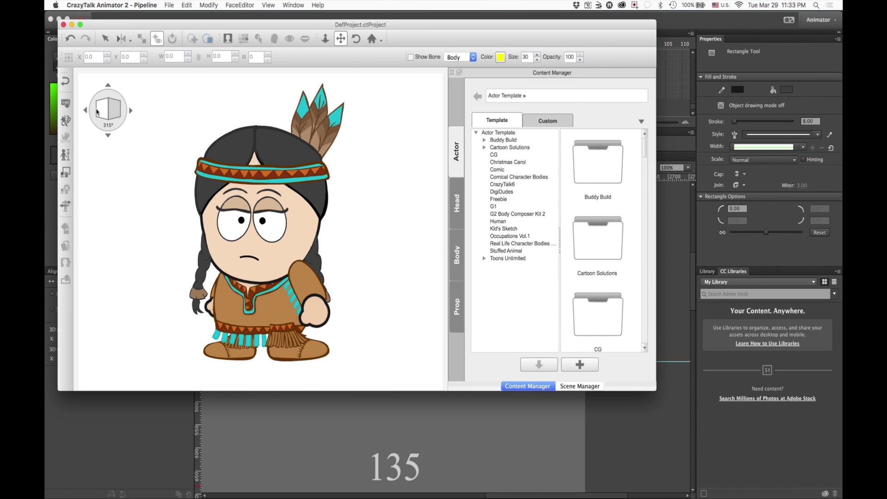
pyautogui.click(131, 111)
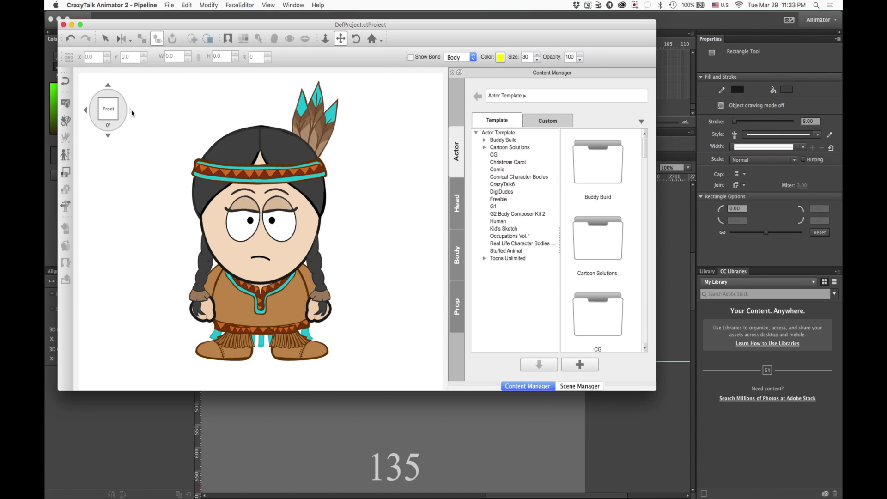
# Step: Inspect the character at 315 and 270 degrees, examining the headband feathers up close in the left view
pyautogui.click(86, 112)
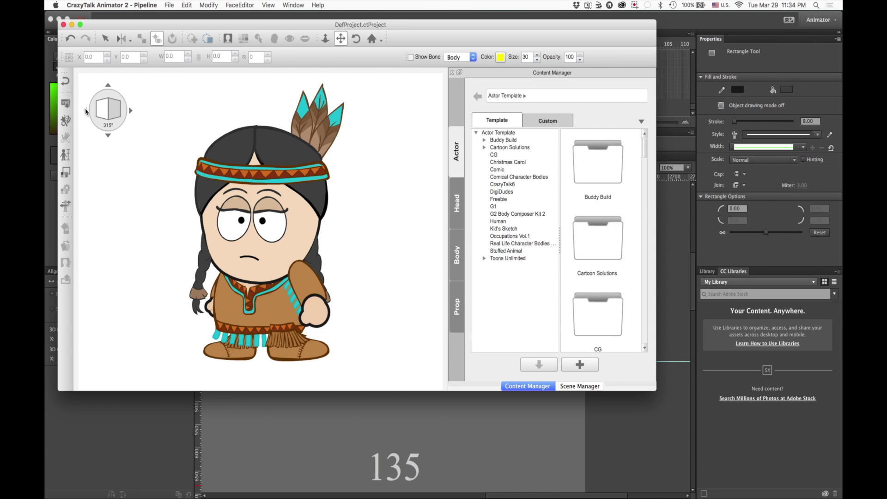
pyautogui.click(86, 112)
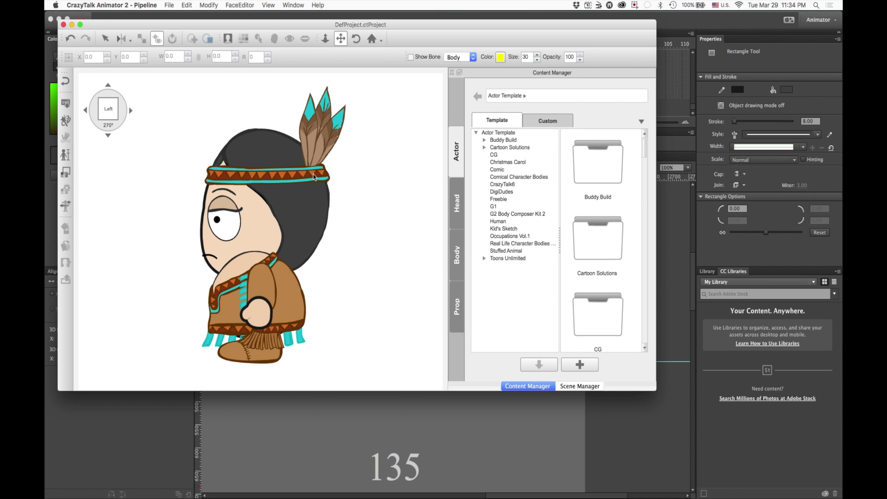
pyautogui.scroll(5, 316, 178)
pyautogui.moveTo(325, 121); pyautogui.dragTo(232, 285)
pyautogui.scroll(3, 232, 286)
pyautogui.scroll(6, 232, 285)
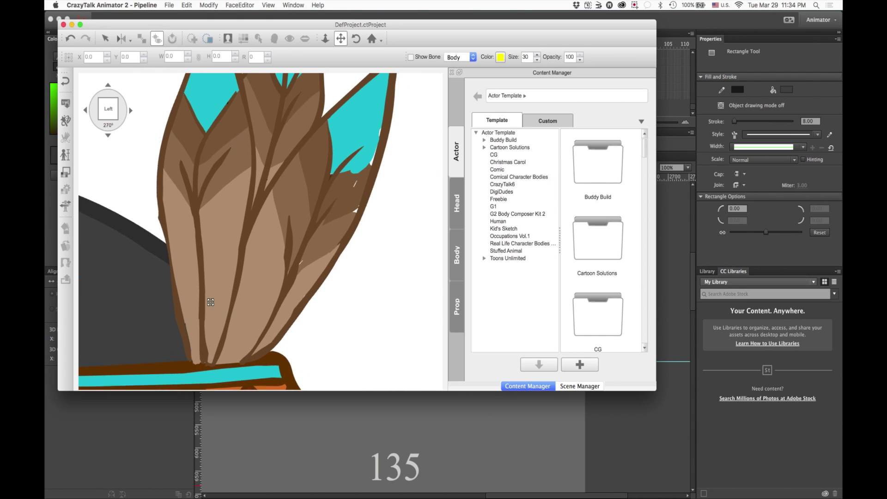
# Step: Examine the character's left view from the headband feathers down over the face, tunic and hand
pyautogui.scroll(-3, 200, 230)
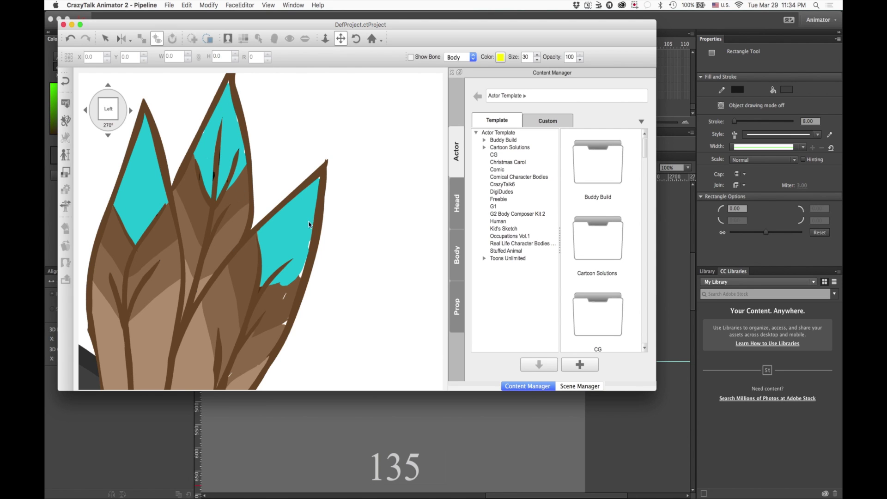
pyautogui.scroll(-5, 263, 271)
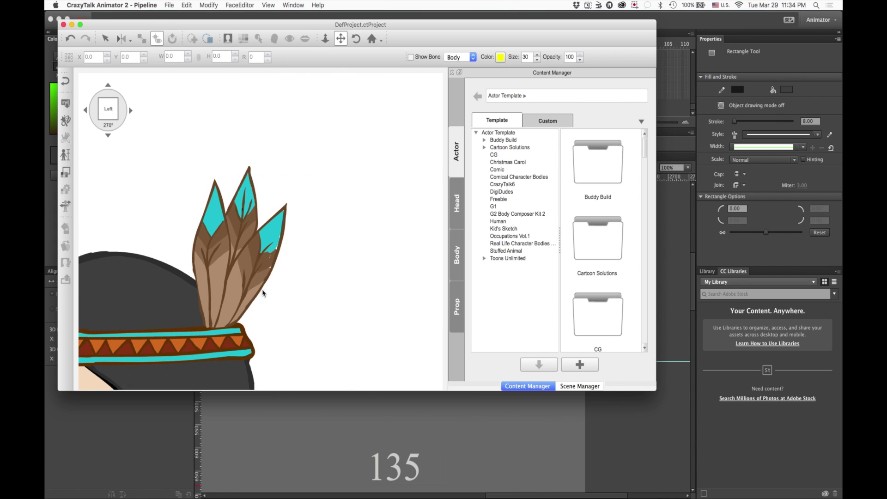
pyautogui.moveTo(246, 311); pyautogui.dragTo(370, 95)
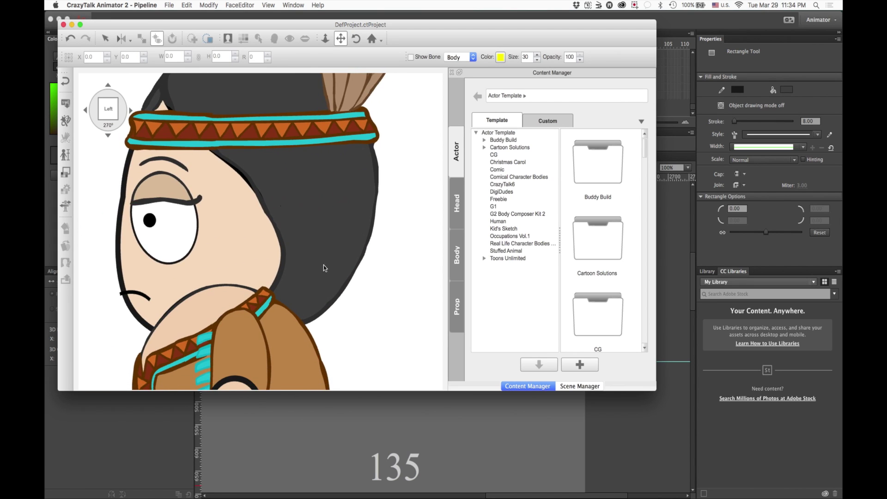
pyautogui.moveTo(326, 268); pyautogui.dragTo(328, 113)
pyautogui.scroll(5, 297, 257)
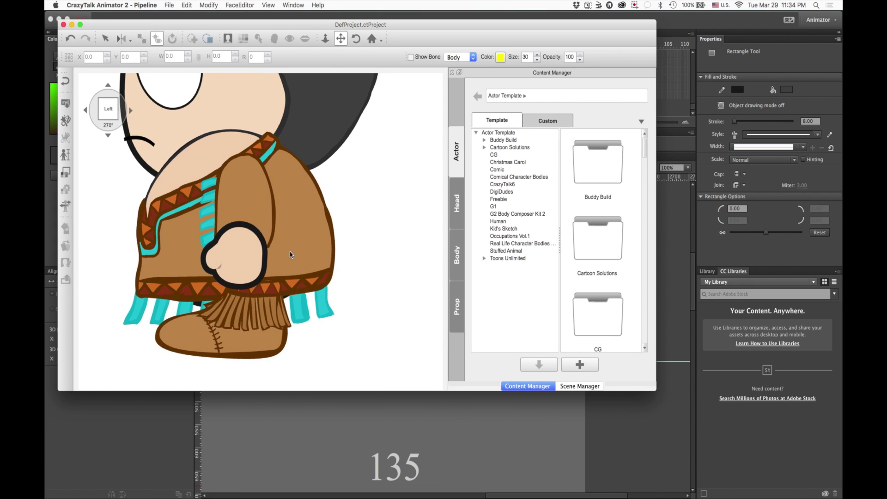
pyautogui.moveTo(289, 297); pyautogui.dragTo(278, 206)
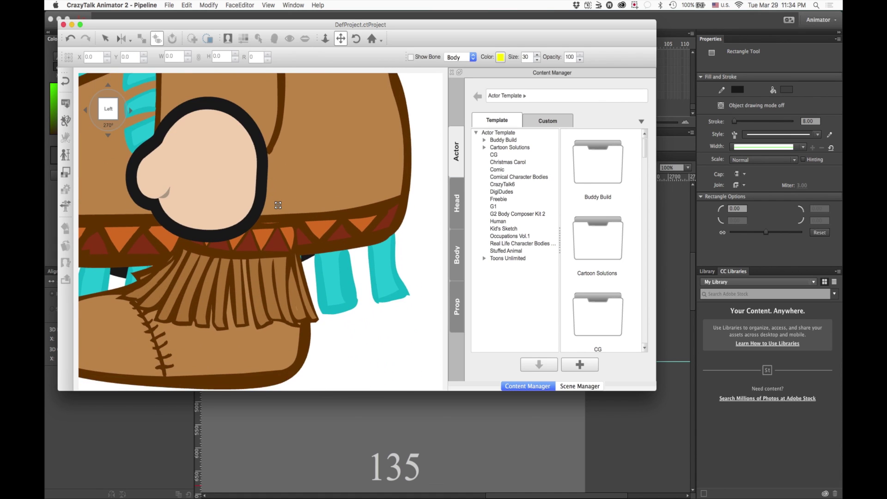
# Step: Inspect the boot and its fringe up close in the left view, going back up to the headband feathers
pyautogui.scroll(5, 278, 205)
pyautogui.moveTo(276, 295); pyautogui.dragTo(319, 191)
pyautogui.scroll(2, 319, 191)
pyautogui.scroll(-5, 319, 190)
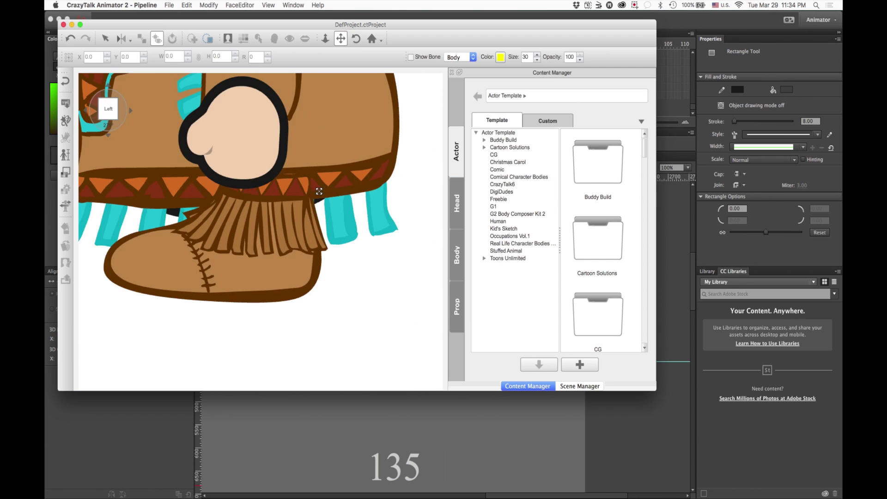
pyautogui.scroll(5, 320, 191)
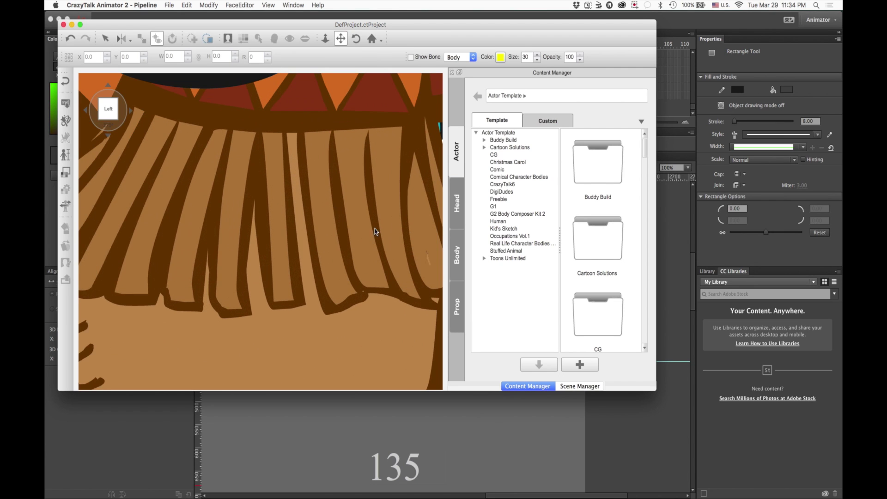
pyautogui.moveTo(373, 227); pyautogui.dragTo(292, 234)
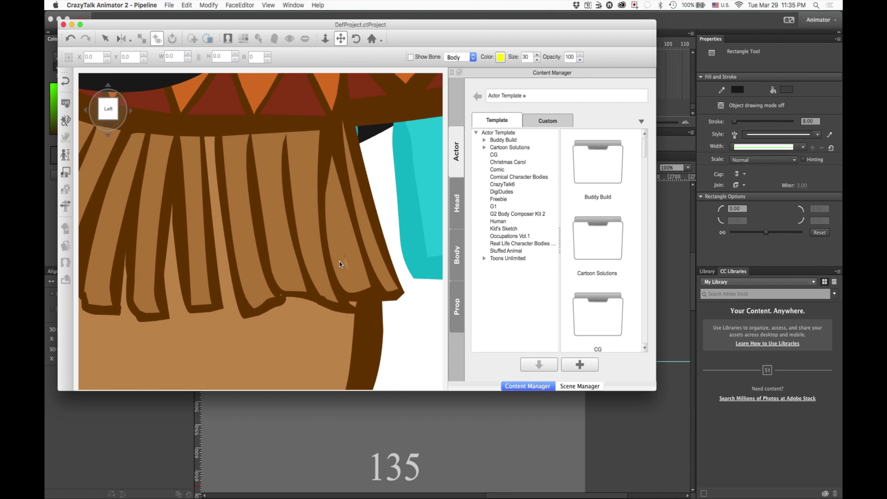
pyautogui.scroll(-5, 324, 249)
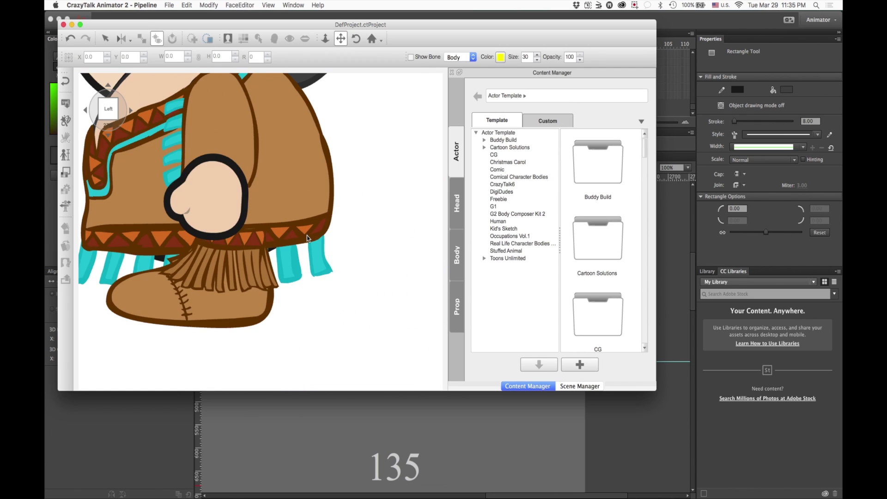
pyautogui.moveTo(290, 154); pyautogui.dragTo(317, 281)
pyautogui.moveTo(325, 150); pyautogui.dragTo(343, 300)
pyautogui.moveTo(356, 190); pyautogui.dragTo(239, 362)
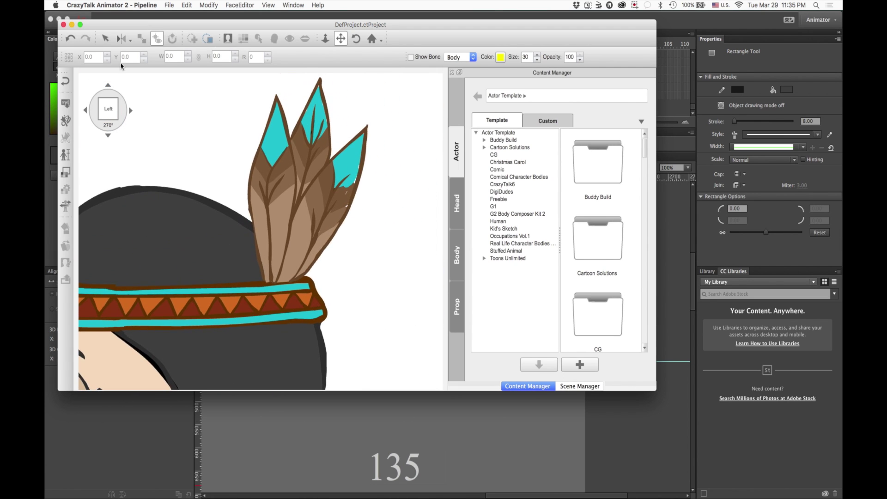
# Step: Turn the character to 315 degrees and inspect its headband feathers up close
pyautogui.click(131, 111)
pyautogui.moveTo(298, 157); pyautogui.dragTo(266, 248)
pyautogui.scroll(10, 265, 249)
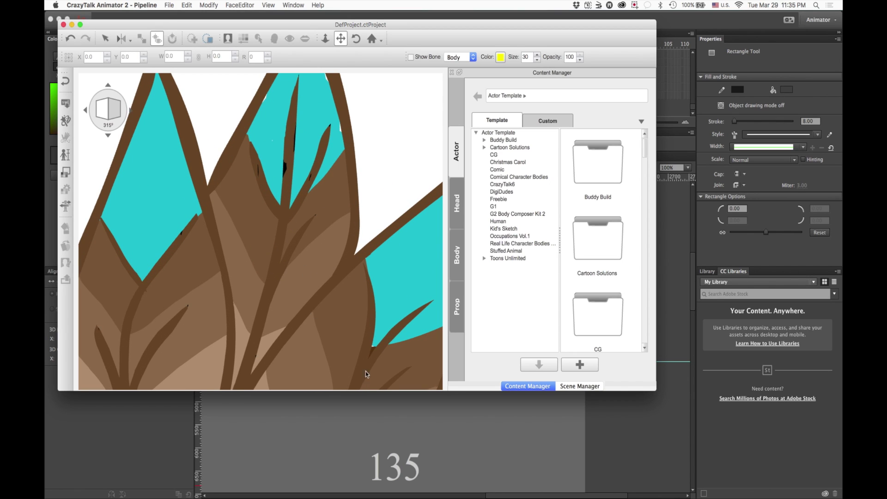
pyautogui.scroll(-10, 271, 254)
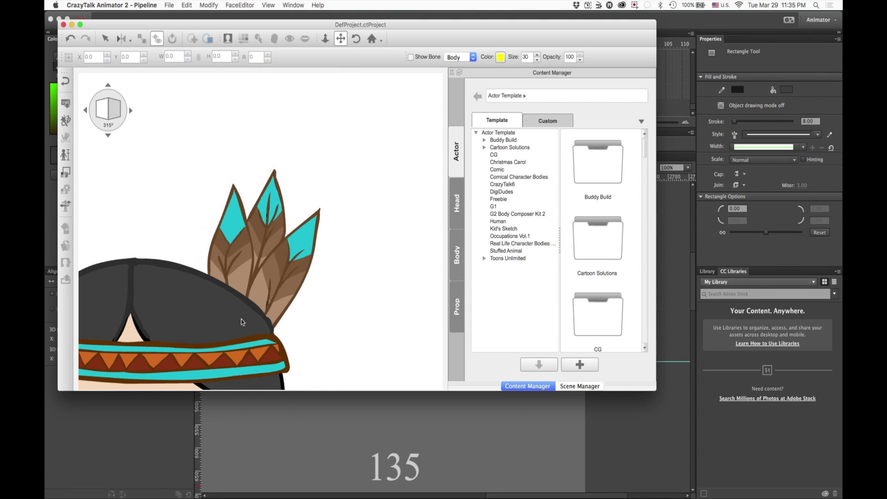
# Step: Examine the tunic, boots, face and headband of the character at 315 degrees
pyautogui.scroll(-5, 241, 319)
pyautogui.moveTo(335, 236); pyautogui.dragTo(252, 128)
pyautogui.scroll(5, 318, 263)
pyautogui.scroll(-2, 318, 266)
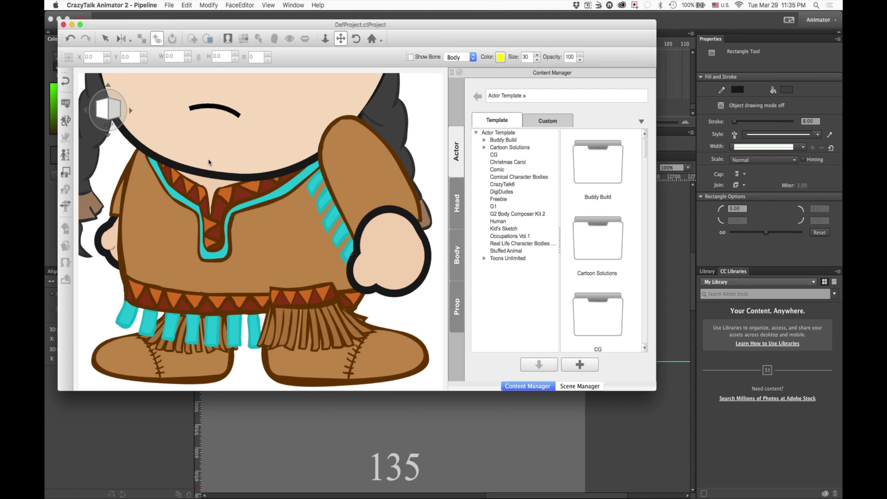
pyautogui.scroll(4, 256, 326)
pyautogui.scroll(2, 257, 327)
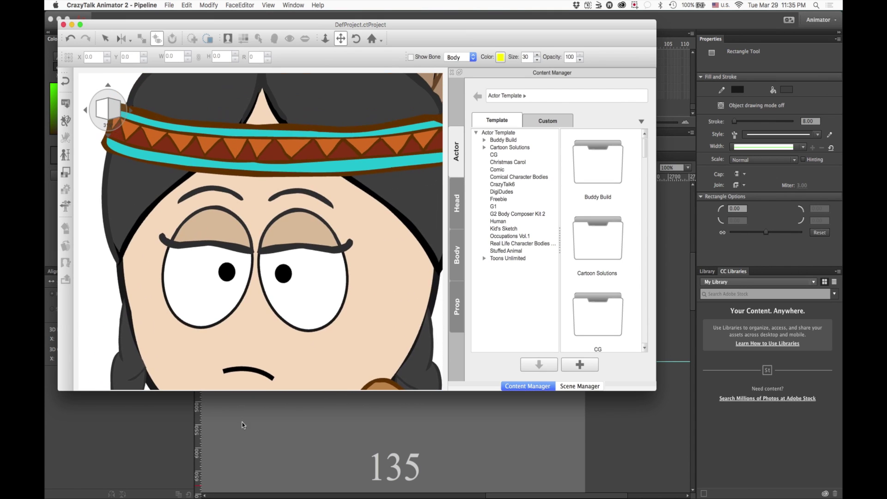
pyautogui.scroll(5, 212, 364)
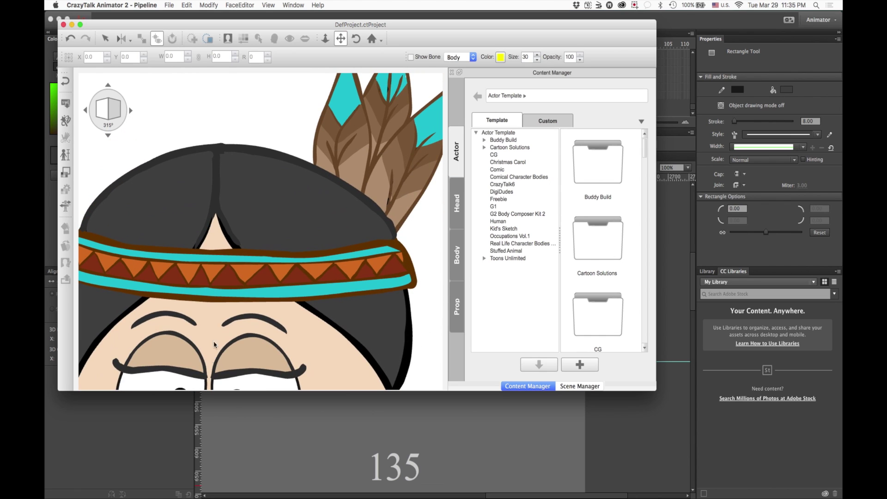
# Step: Turn the character to the front view and on around to the back view at 180 degrees
pyautogui.click(131, 111)
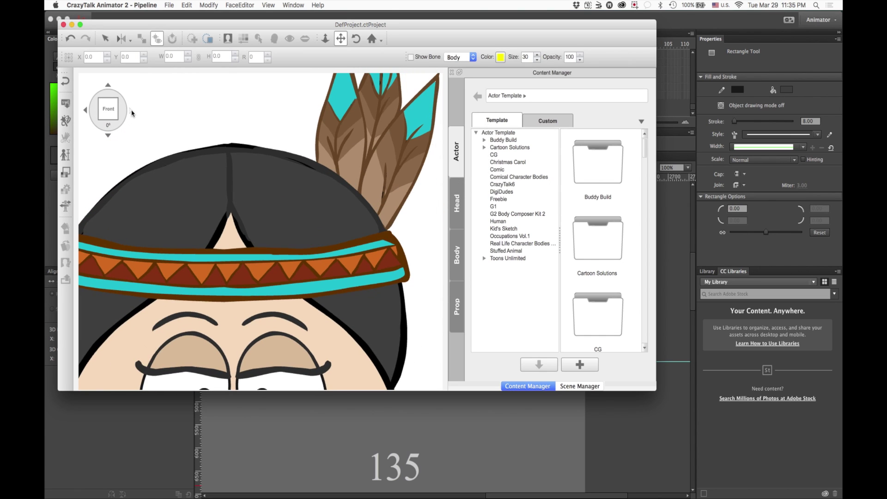
pyautogui.click(85, 111)
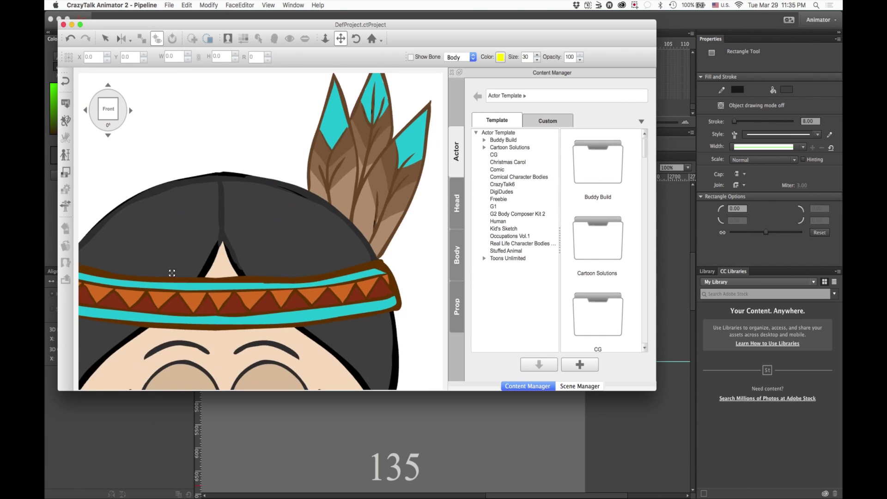
pyautogui.click(84, 111)
pyautogui.click(85, 111)
pyautogui.click(84, 111)
# Step: Inspect the back view's collar, sleeve fringes, tunic hem and boots up close
pyautogui.scroll(-8, 270, 190)
pyautogui.scroll(10, 274, 218)
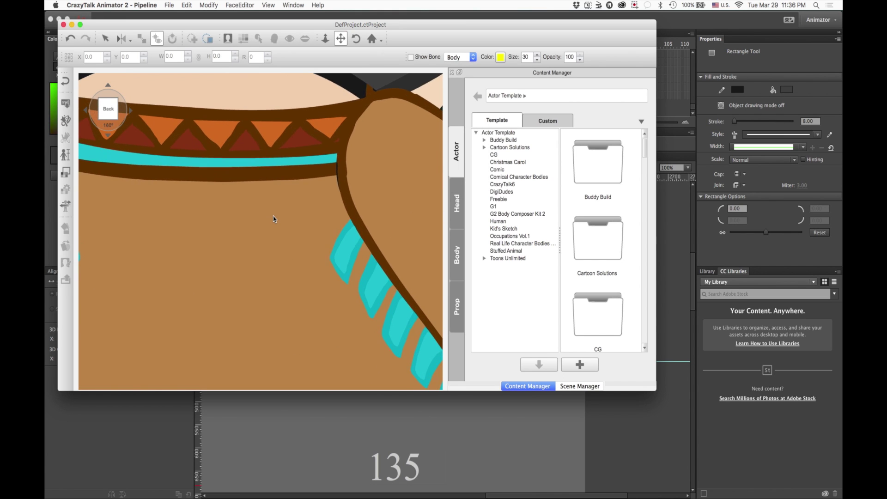
pyautogui.scroll(3, 273, 222)
pyautogui.moveTo(274, 231); pyautogui.dragTo(305, 375)
pyautogui.moveTo(283, 242); pyautogui.dragTo(332, 391)
pyautogui.scroll(-5, 285, 255)
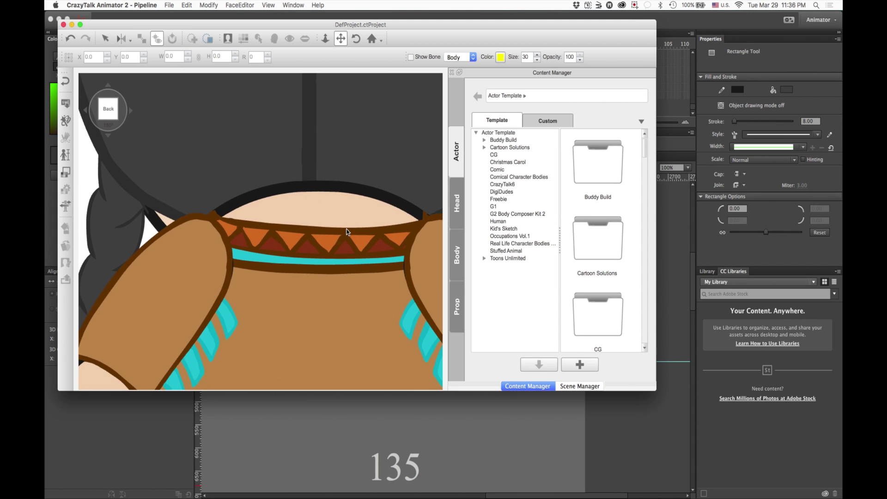
pyautogui.moveTo(262, 292); pyautogui.dragTo(176, 109)
pyautogui.scroll(-3, 207, 250)
pyautogui.hscroll(5, 207, 250)
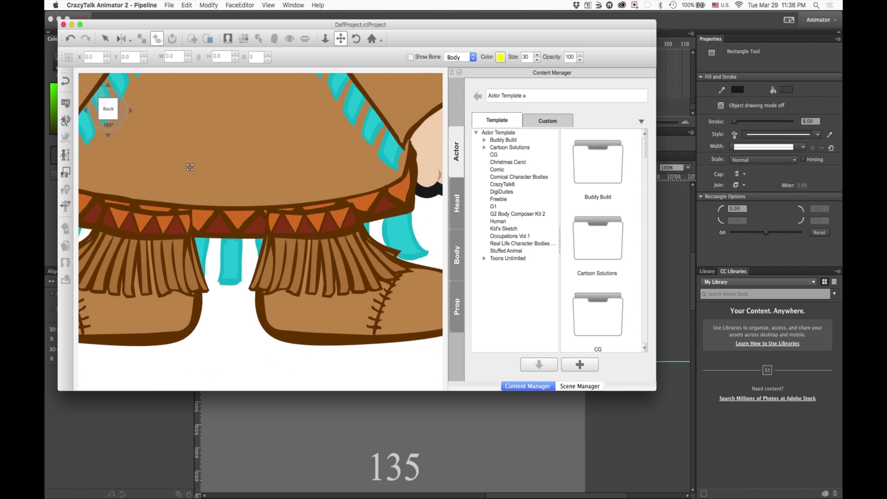
# Step: Go back up to the patterned collar and neckline in the back view and examine them closely
pyautogui.scroll(8, 87, 200)
pyautogui.hscroll(-3, 86, 200)
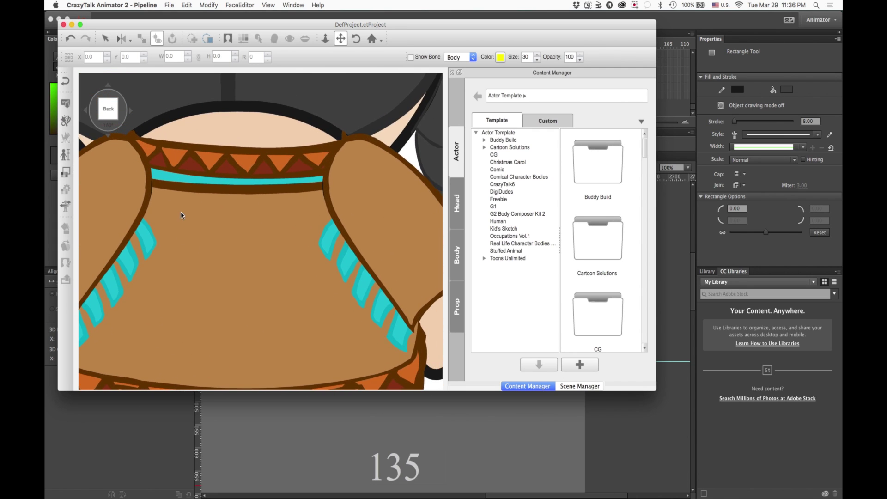
pyautogui.scroll(6, 202, 314)
pyautogui.scroll(4, 203, 317)
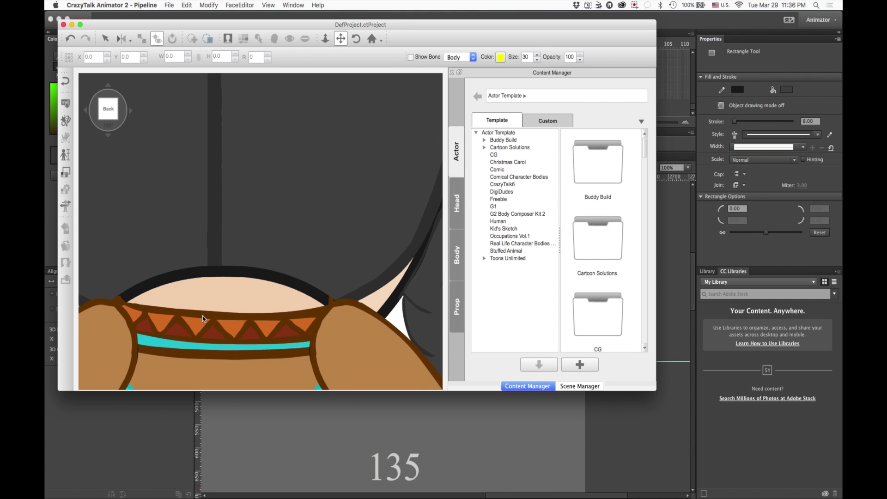
pyautogui.moveTo(204, 345); pyautogui.dragTo(244, 172)
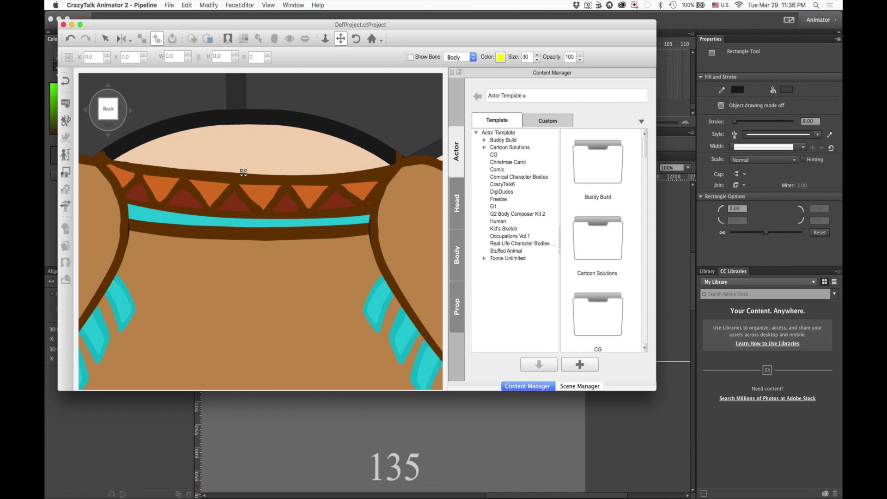
pyautogui.scroll(-5, 243, 173)
# Step: Inspect the edge of the hair where the braid meets the head in the back view
pyautogui.moveTo(253, 75); pyautogui.dragTo(152, 198)
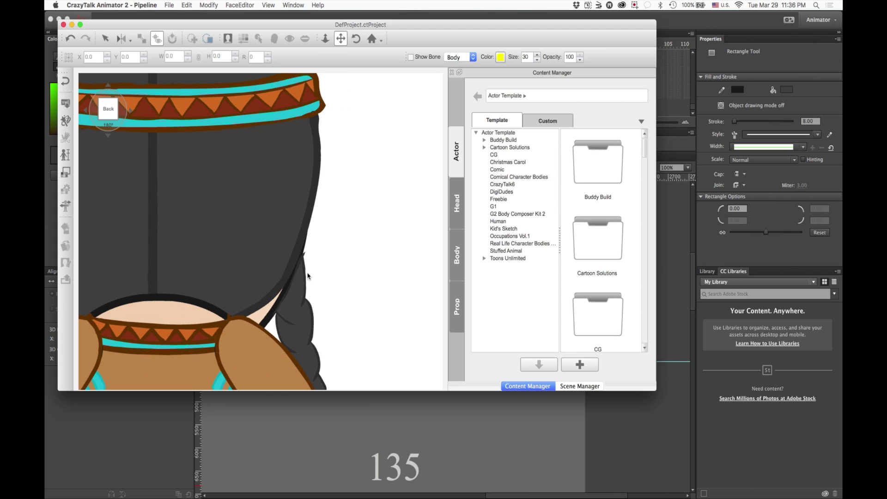
pyautogui.scroll(3, 305, 272)
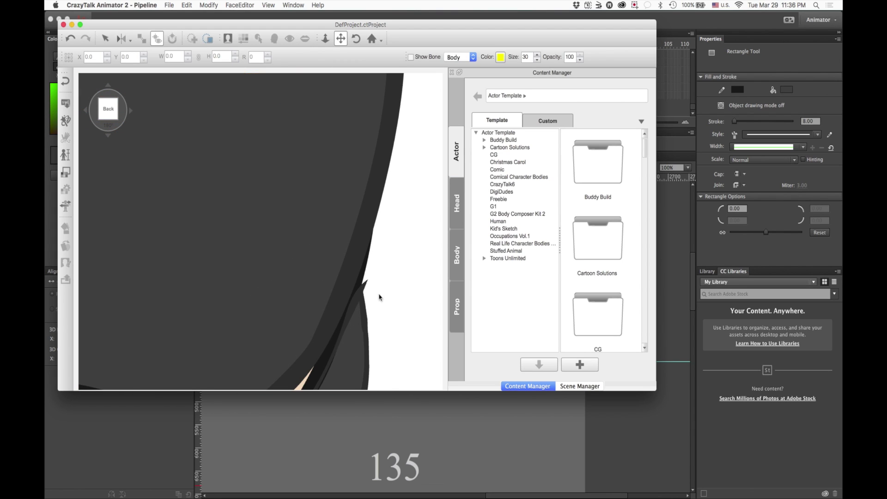
pyautogui.scroll(-3, 271, 218)
pyautogui.moveTo(271, 218); pyautogui.dragTo(324, 258)
pyautogui.scroll(-2, 324, 259)
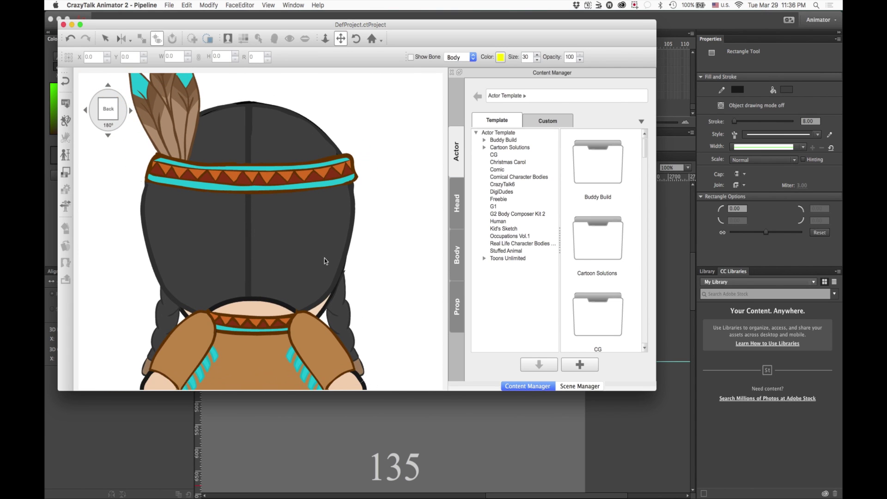
# Step: Examine the outline at the top of the head, the headband and the feathers from behind
pyautogui.moveTo(307, 236); pyautogui.dragTo(298, 308)
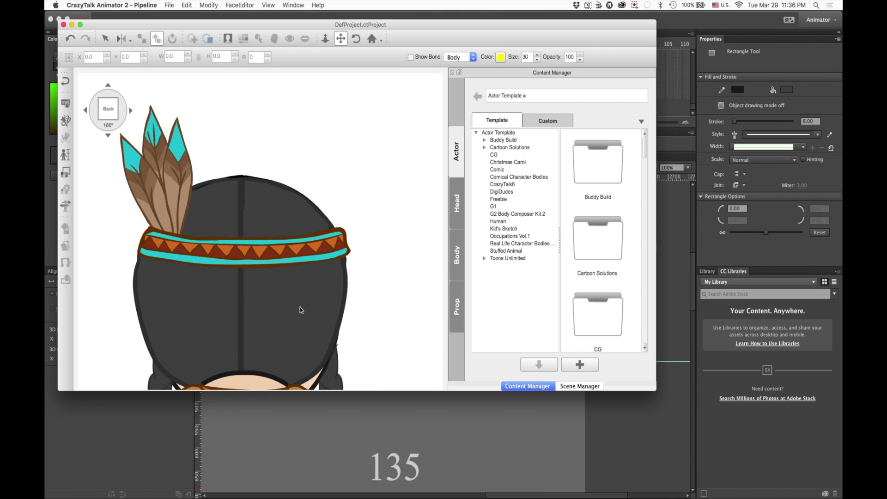
pyautogui.scroll(2, 297, 291)
pyautogui.moveTo(263, 254); pyautogui.dragTo(274, 302)
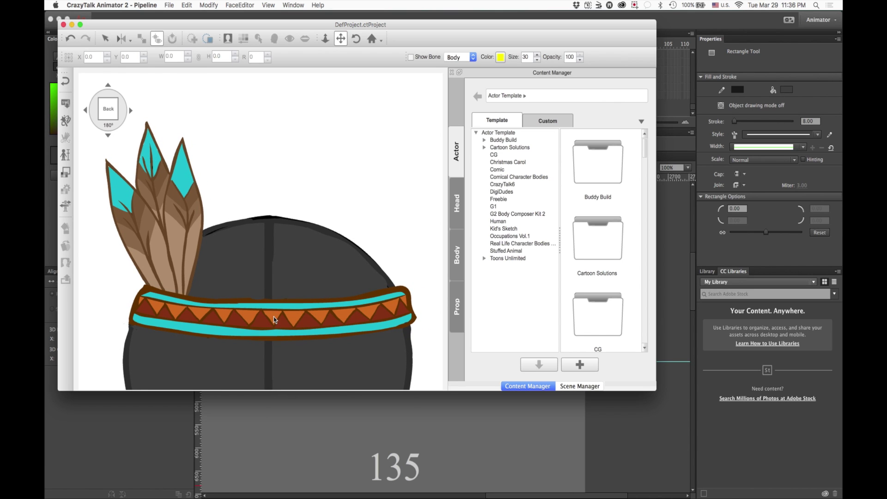
pyautogui.scroll(6, 273, 317)
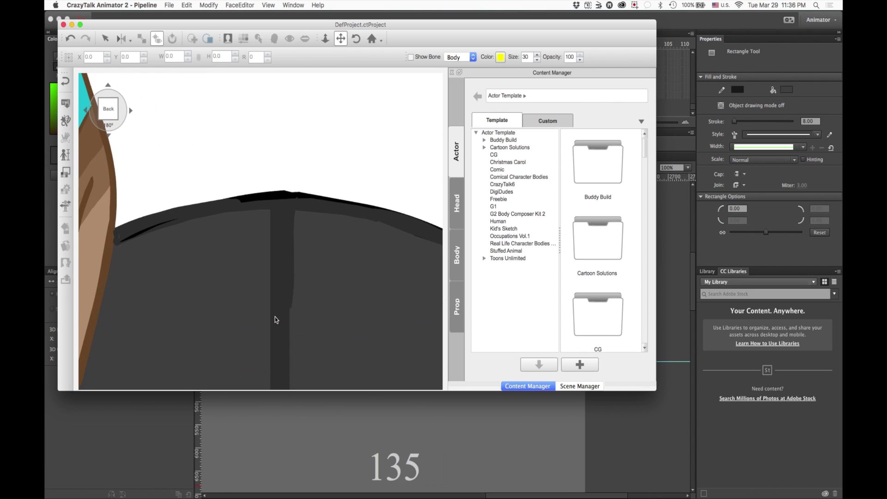
pyautogui.scroll(-4, 275, 319)
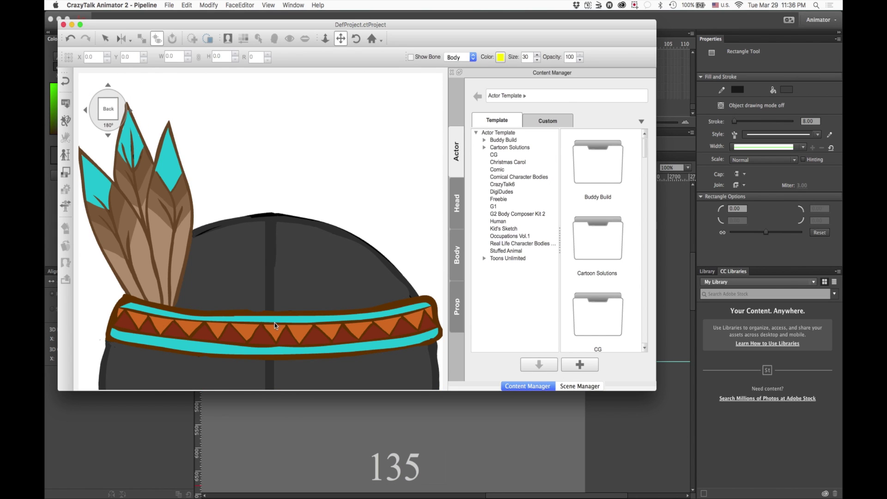
pyautogui.moveTo(275, 322); pyautogui.dragTo(254, 289)
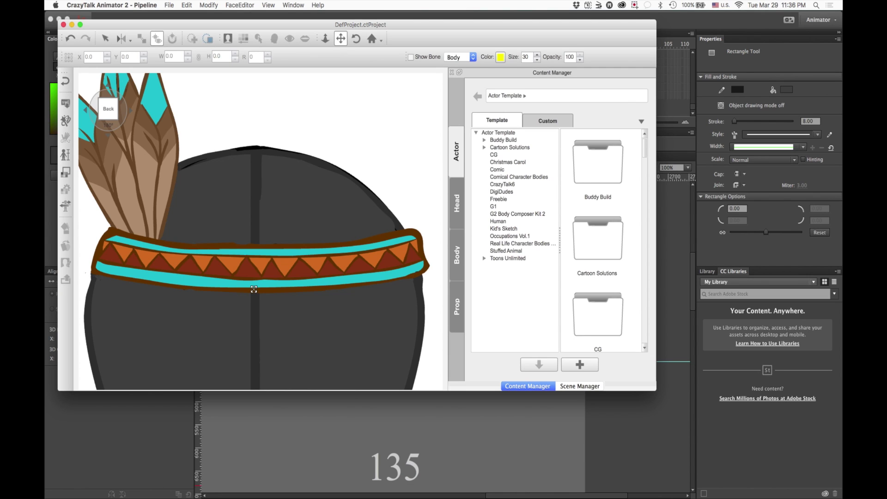
pyautogui.moveTo(280, 179); pyautogui.dragTo(327, 254)
pyautogui.scroll(4, 326, 249)
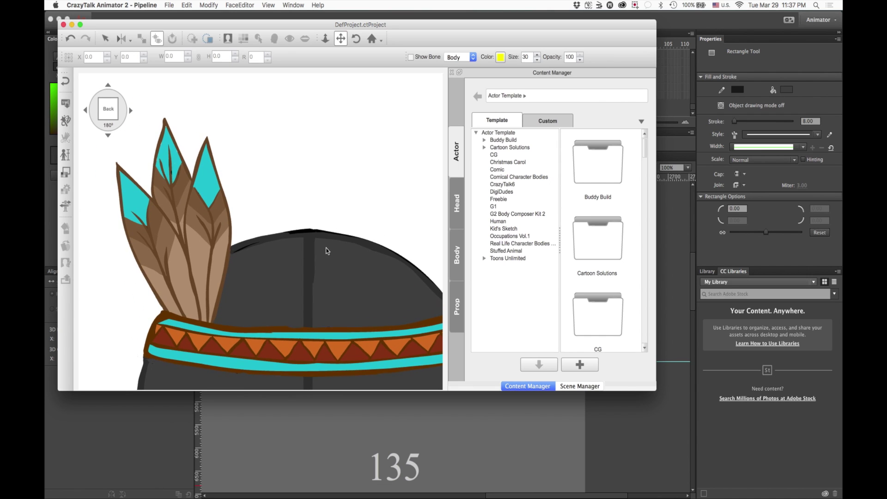
# Step: Bring the whole character back into view from behind, from feathers to boots
pyautogui.scroll(-5, 327, 250)
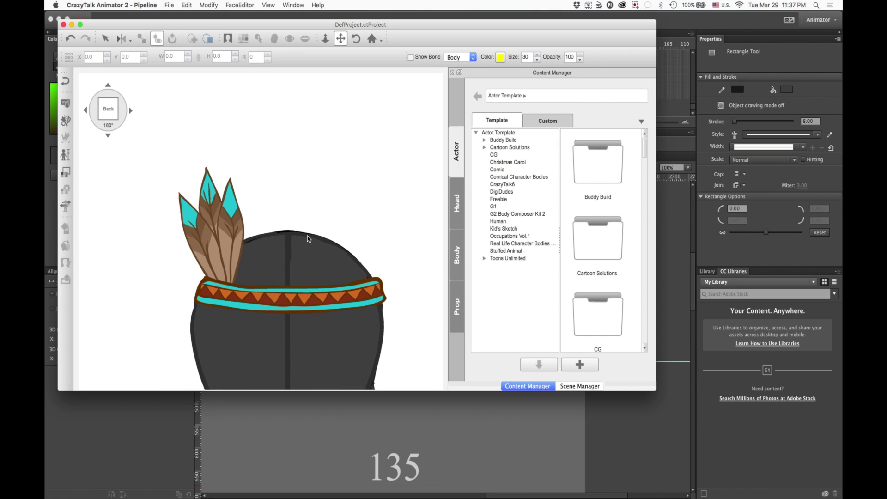
pyautogui.scroll(-3, 279, 230)
pyautogui.moveTo(279, 230); pyautogui.dragTo(267, 205)
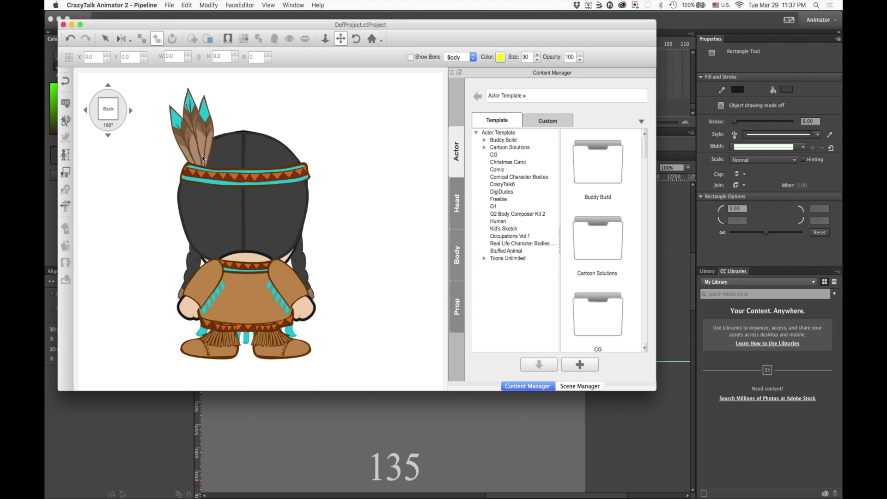
# Step: Keep CrazyTalk Animator 2 open, move its window out of the way and switch to Animate CC
pyautogui.click(64, 25)
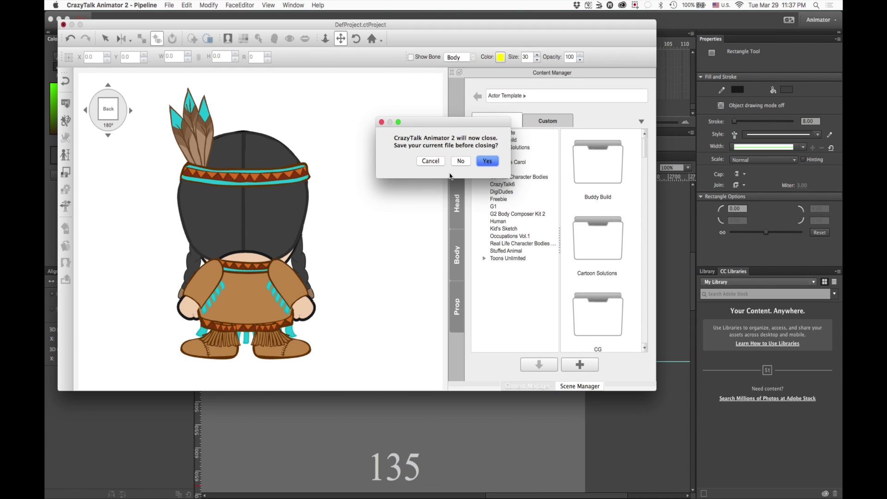
pyautogui.click(425, 162)
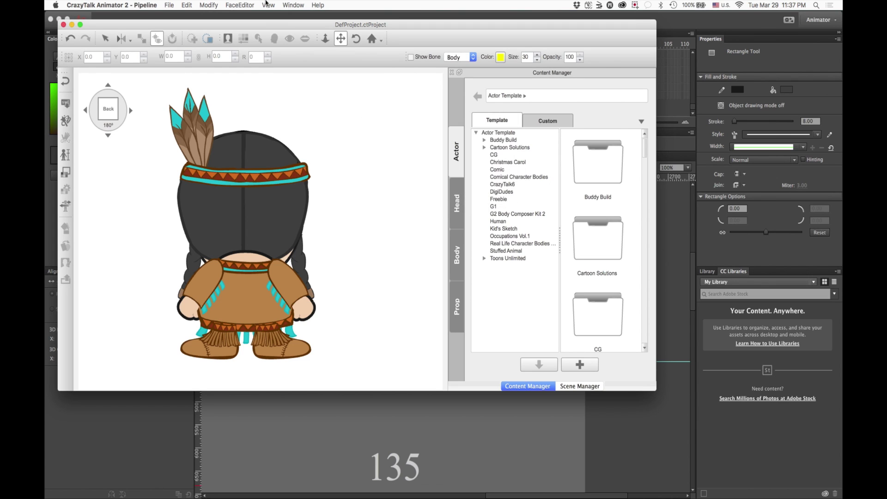
pyautogui.moveTo(272, 27); pyautogui.dragTo(0, 21)
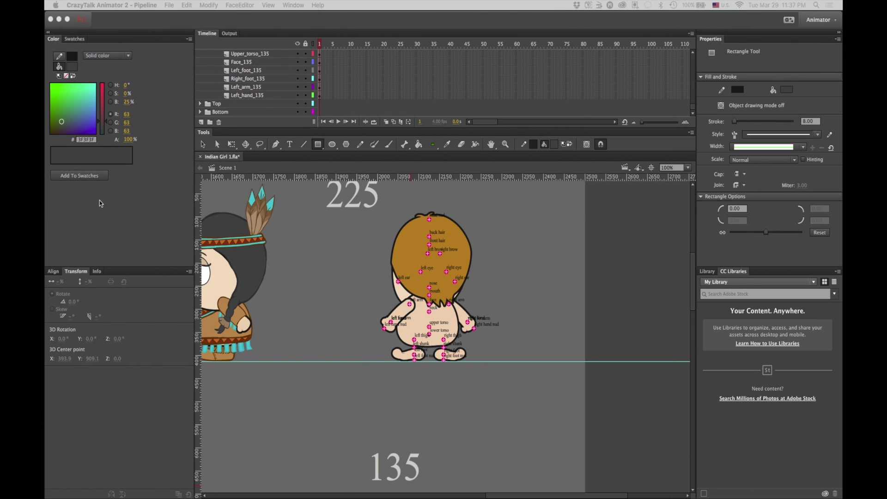
pyautogui.click(301, 276)
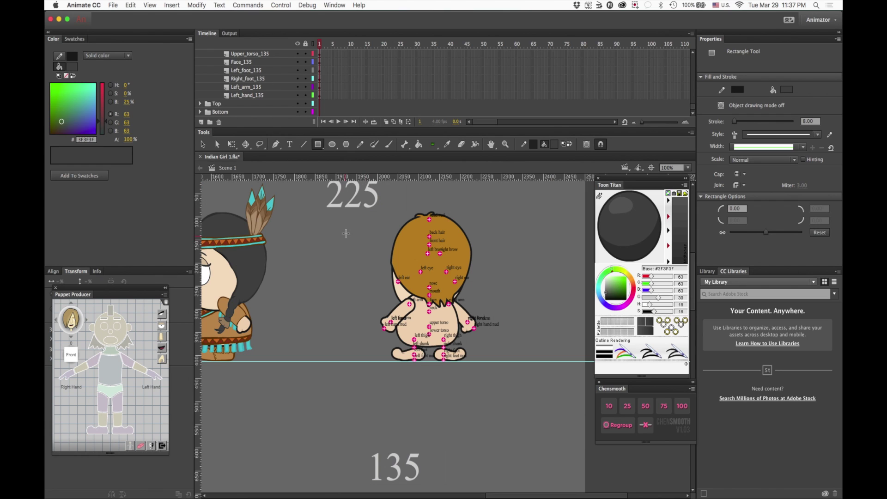
# Step: Set the document's stage color to bright green
pyautogui.press('v')
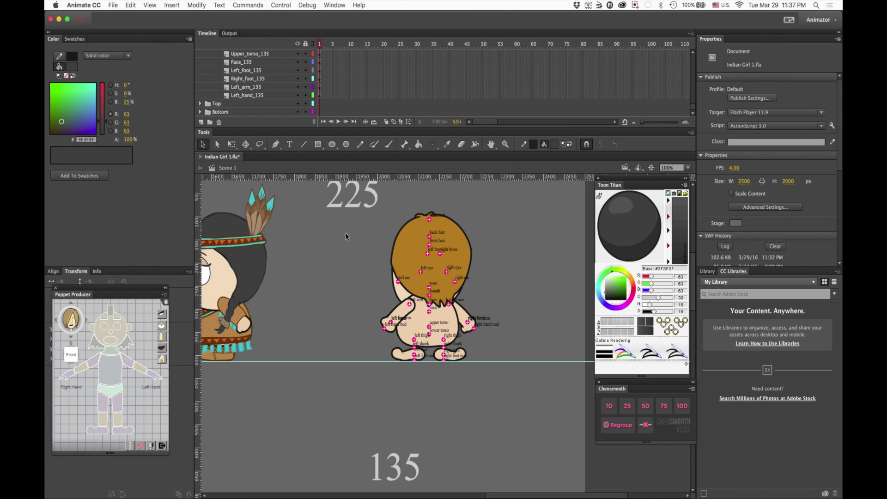
pyautogui.click(735, 224)
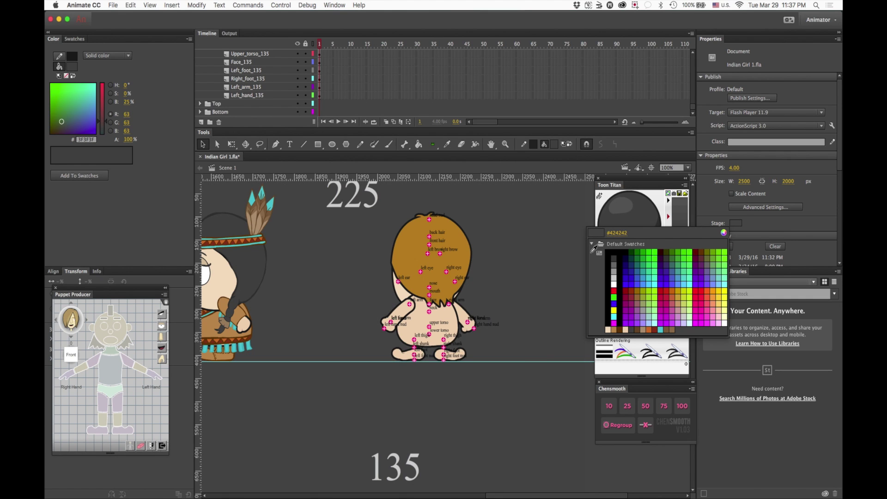
pyautogui.click(613, 296)
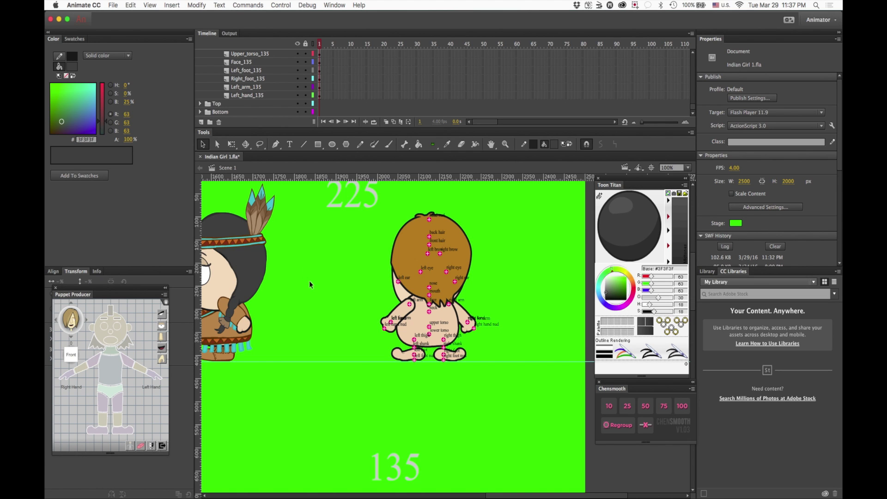
# Step: Look over the character's angle drawings against the stage, going back to the front view labelled 0
pyautogui.hscroll(-15, 309, 281)
pyautogui.scroll(2, 309, 281)
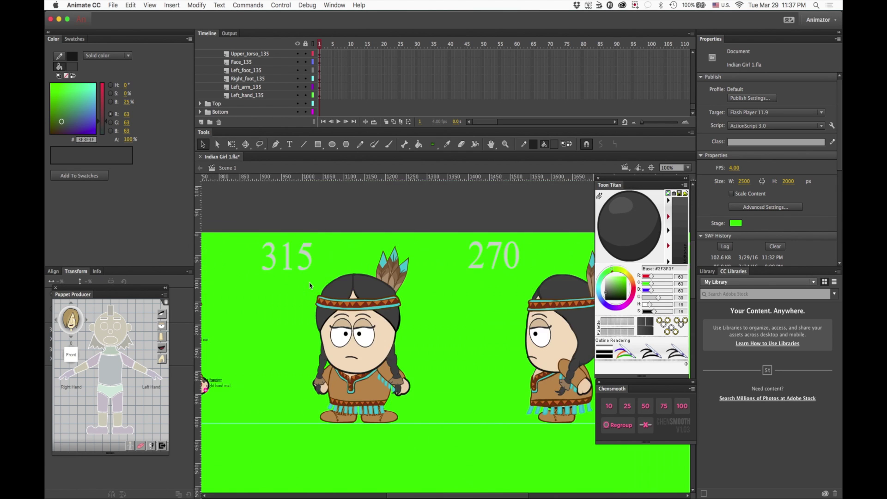
pyautogui.hscroll(-2, 310, 286)
pyautogui.hscroll(-6, 310, 286)
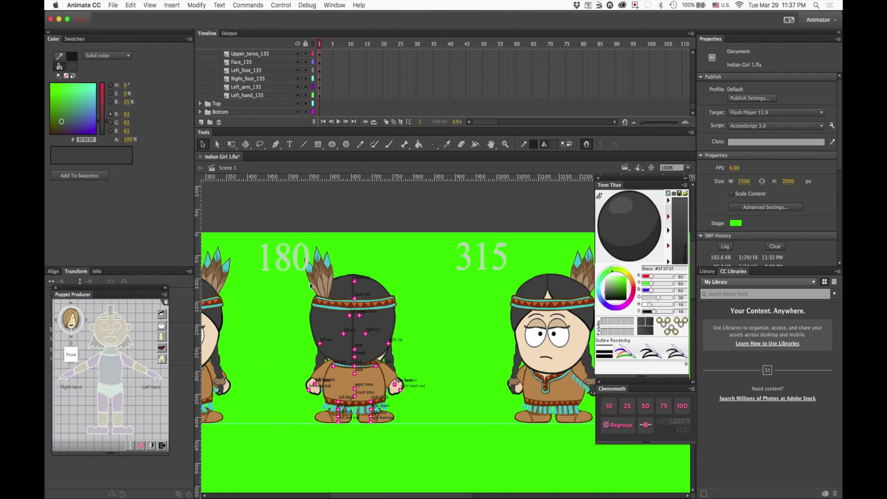
pyautogui.hscroll(2, 315, 286)
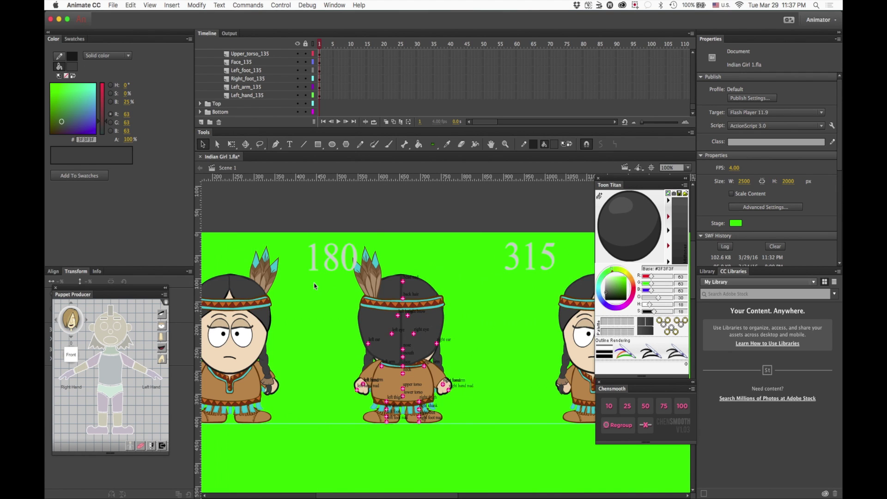
pyautogui.hscroll(-7, 315, 286)
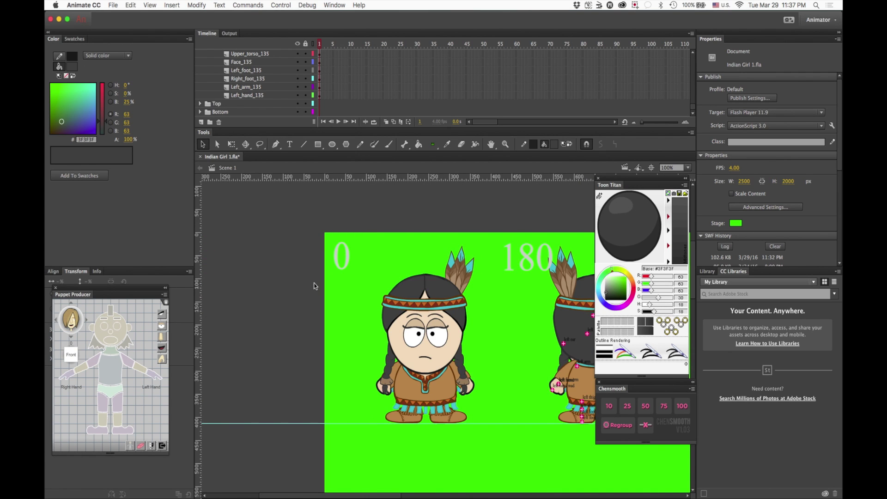
# Step: Examine the face, top of the head and feather tips of the 0 view up close for gaps and stray marks
pyautogui.press('super+equal')
pyautogui.press('super+equal')
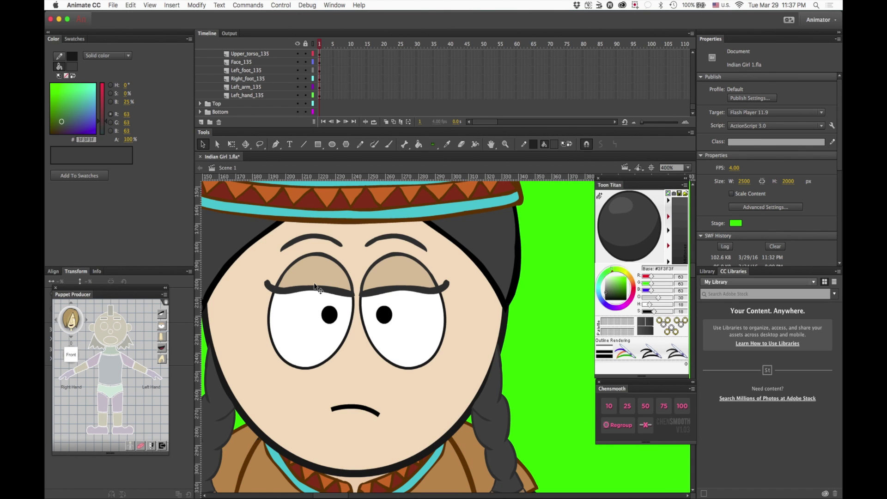
pyautogui.scroll(12, 525, 304)
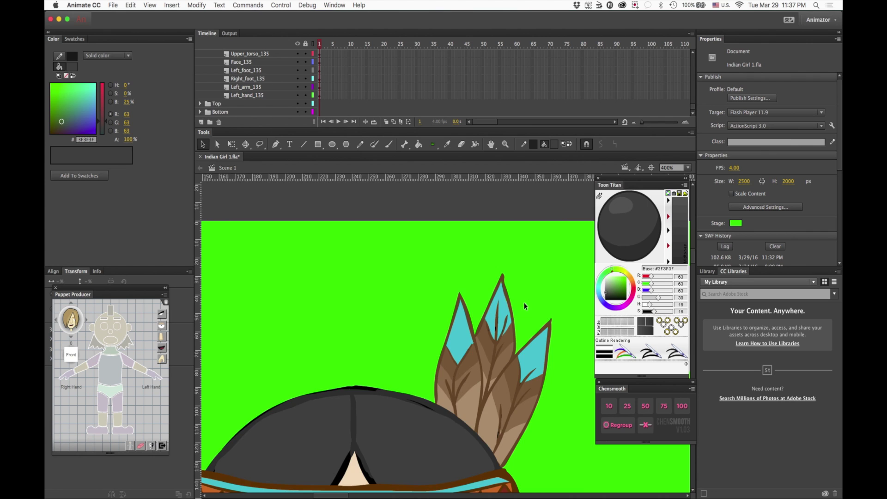
pyautogui.scroll(4, 524, 306)
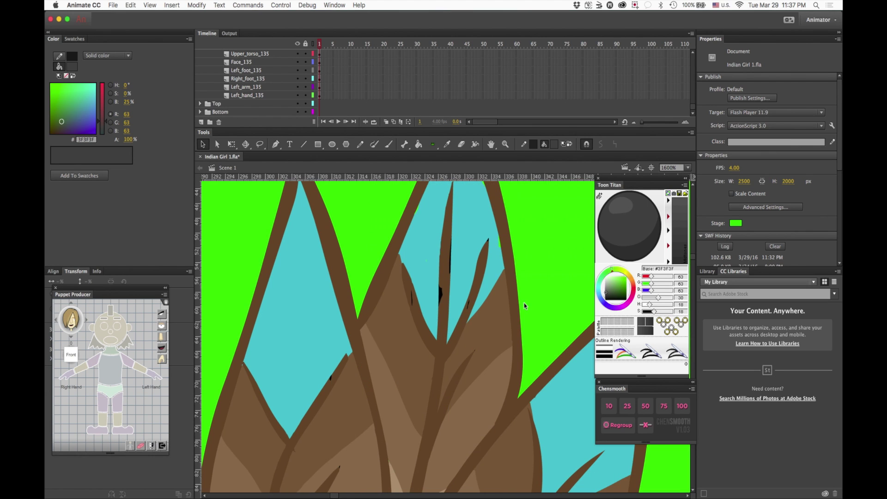
pyautogui.scroll(1, 525, 306)
pyautogui.scroll(3, 524, 306)
pyautogui.scroll(-1, 525, 305)
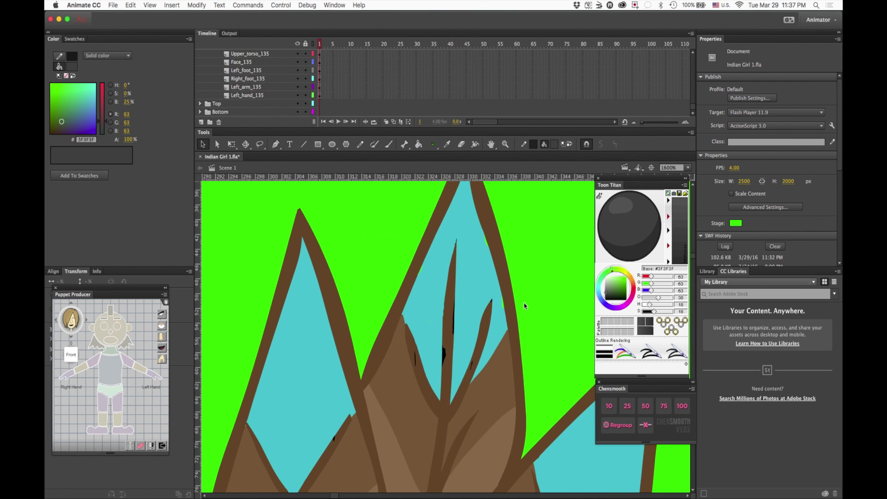
pyautogui.scroll(3, 525, 306)
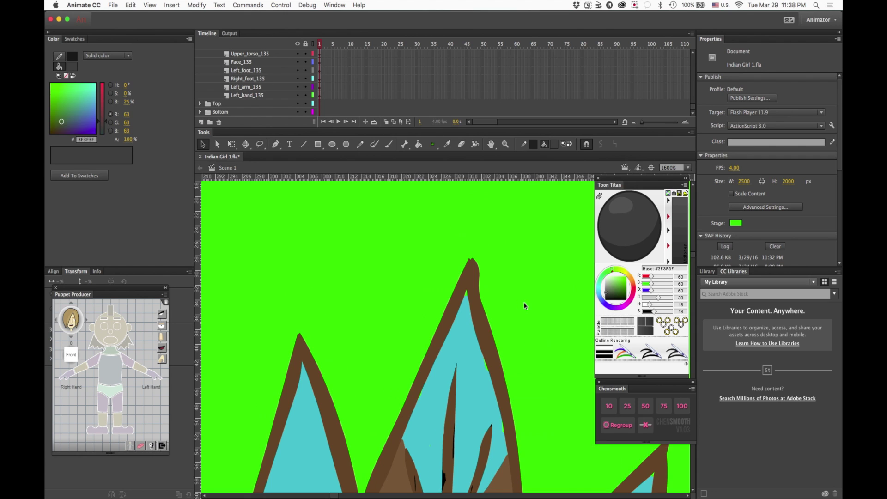
pyautogui.scroll(-2, 525, 306)
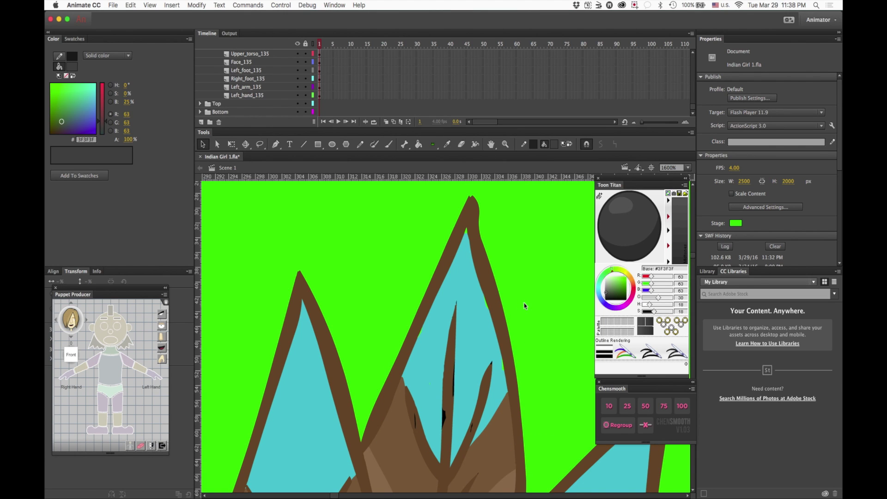
# Step: Open the Front_hair_0 symbol for editing and load the middle feather's turquoise fill, #1FC1D0, into Toon Titan as the base color
pyautogui.doubleClick(473, 308)
pyautogui.click(473, 308)
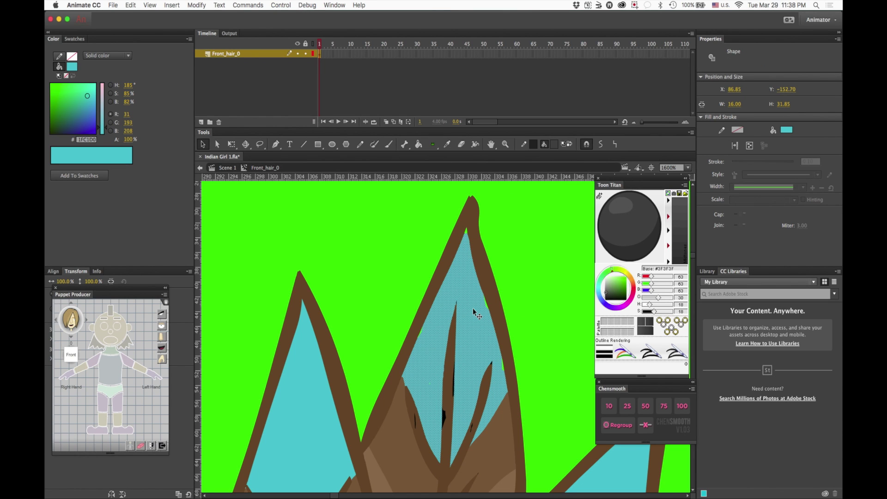
pyautogui.press('k')
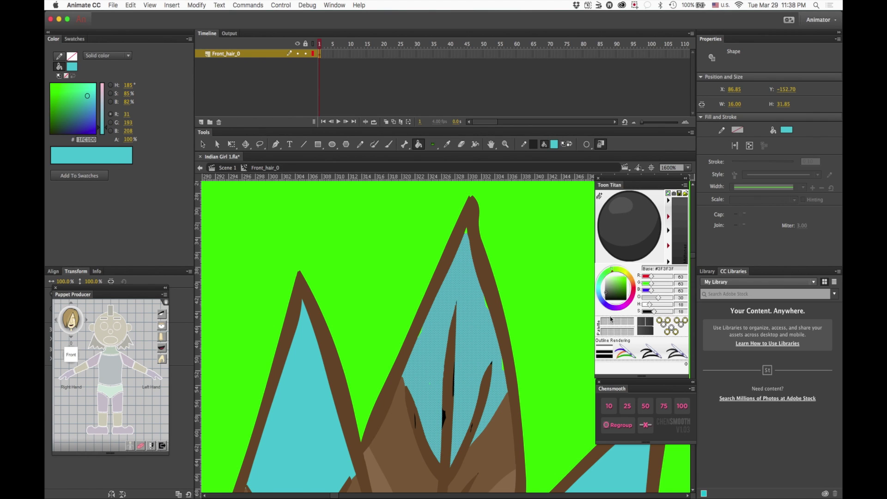
pyautogui.click(599, 195)
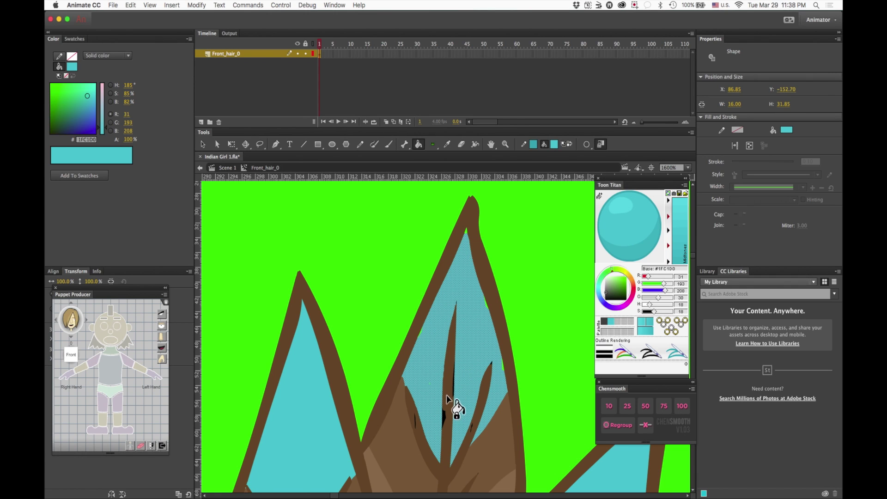
pyautogui.click(446, 144)
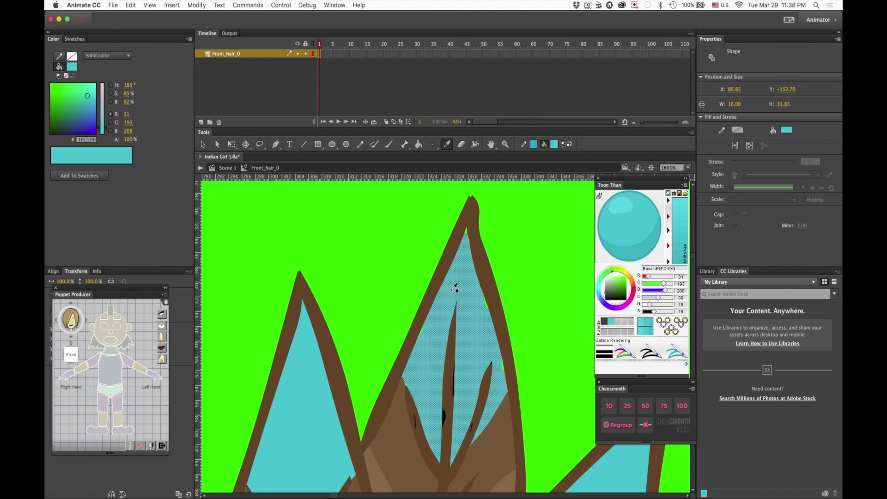
pyautogui.click(457, 372)
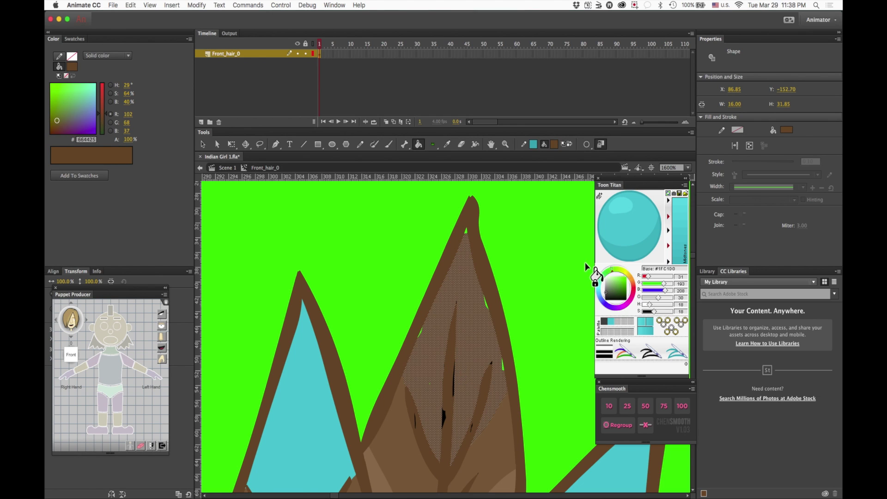
pyautogui.press('super+z')
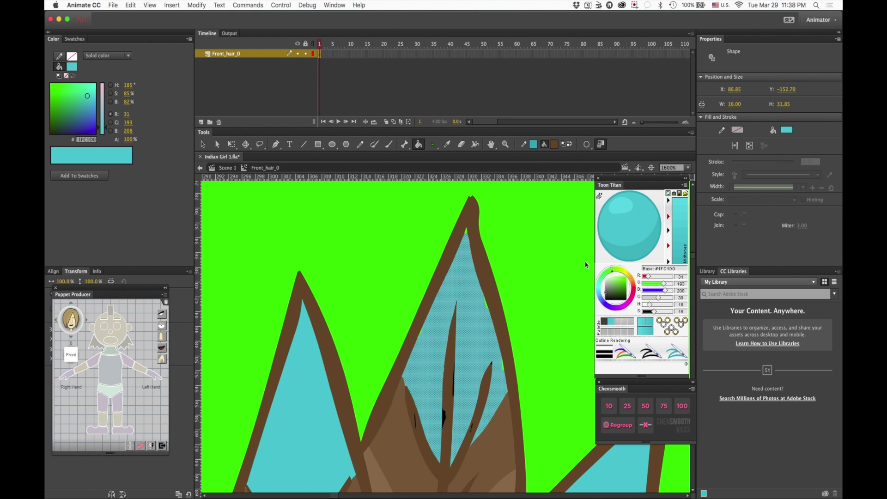
pyautogui.press('v')
pyautogui.click(522, 268)
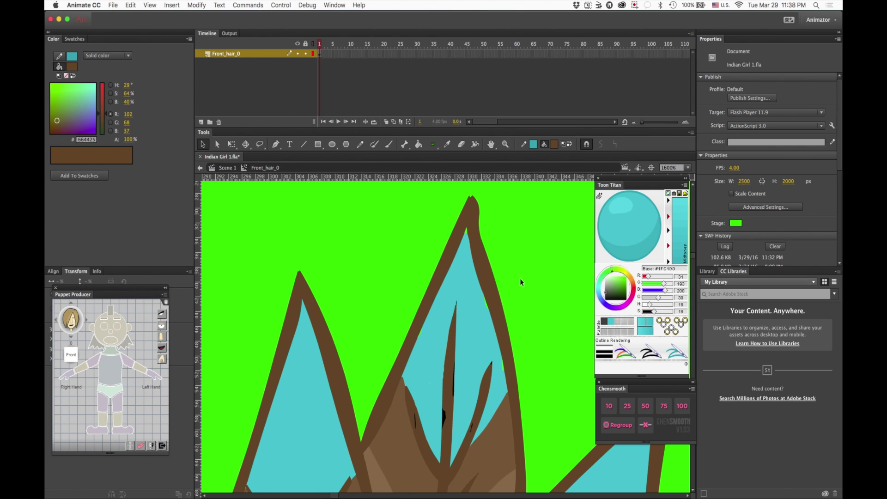
# Step: Sample the feathers' dark brown outline color, #664425, load it into Toon Titan as the base color, and clear the selection
pyautogui.click(499, 451)
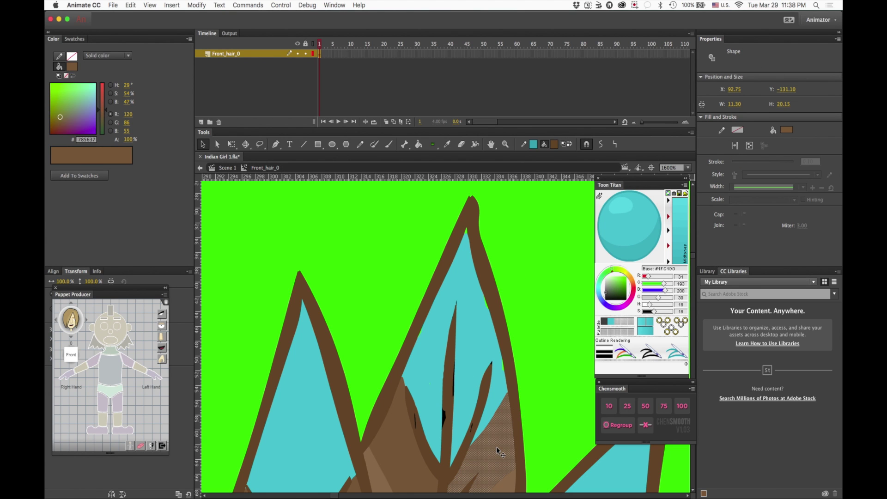
pyautogui.click(450, 401)
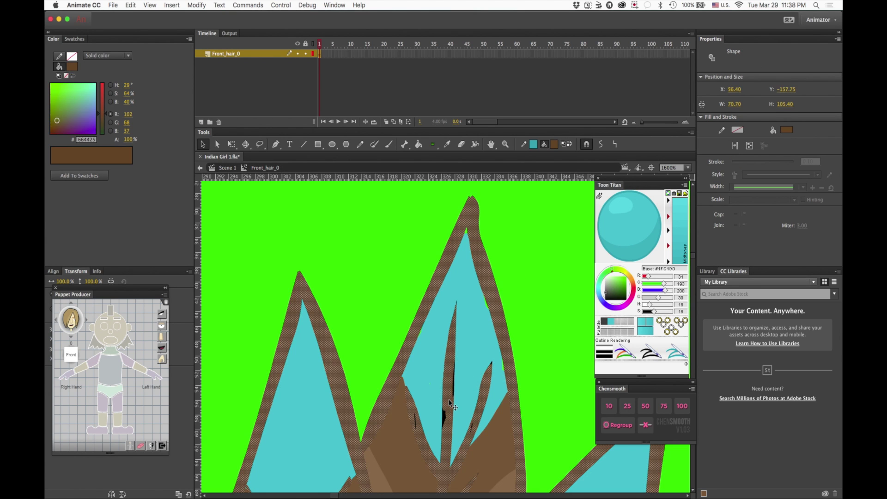
pyautogui.press('i')
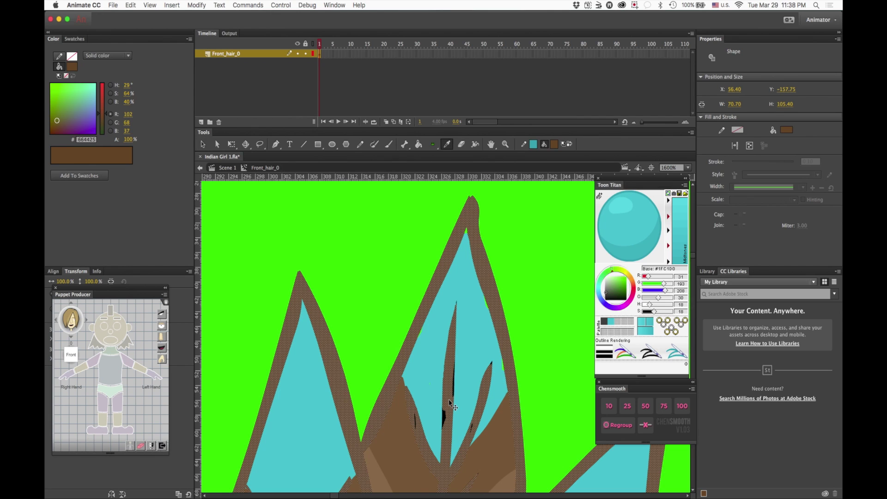
pyautogui.click(449, 403)
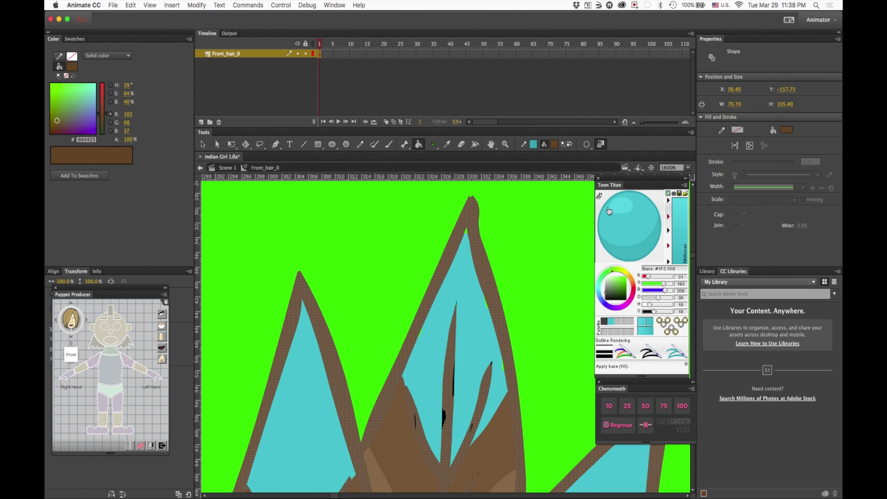
pyautogui.click(599, 196)
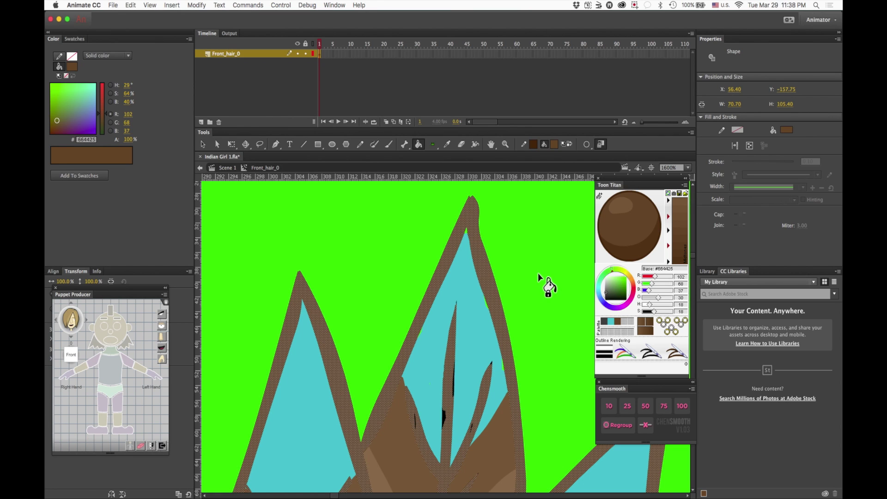
pyautogui.press('v')
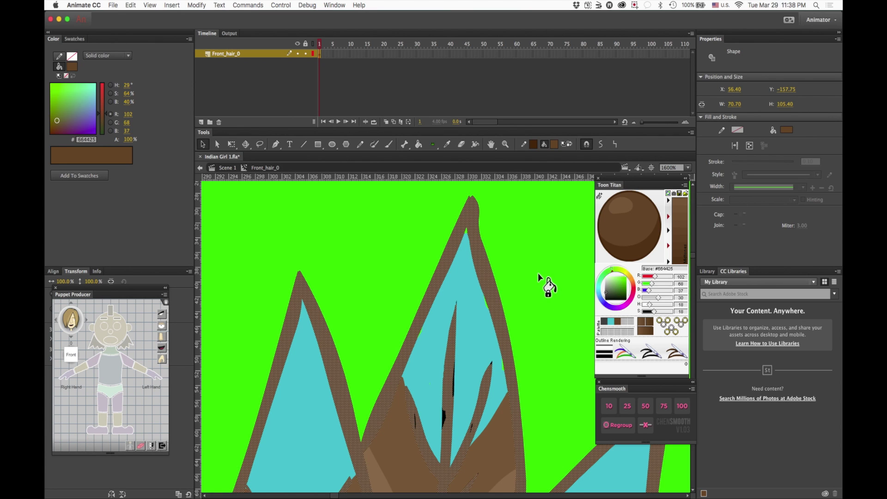
pyautogui.click(537, 272)
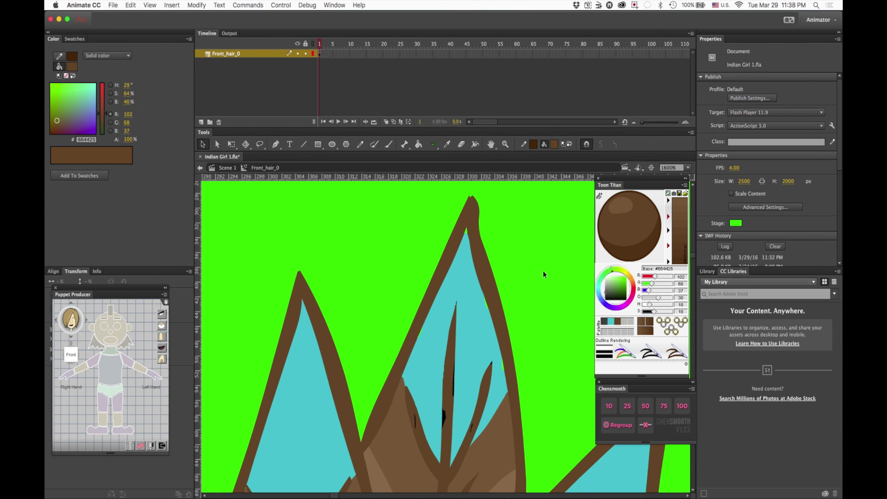
# Step: Recall the turquoise #1FC1D0 from the palette and set up a pressure-sensitive Brush for touching up the Front_hair_0 feathers
pyautogui.click(612, 323)
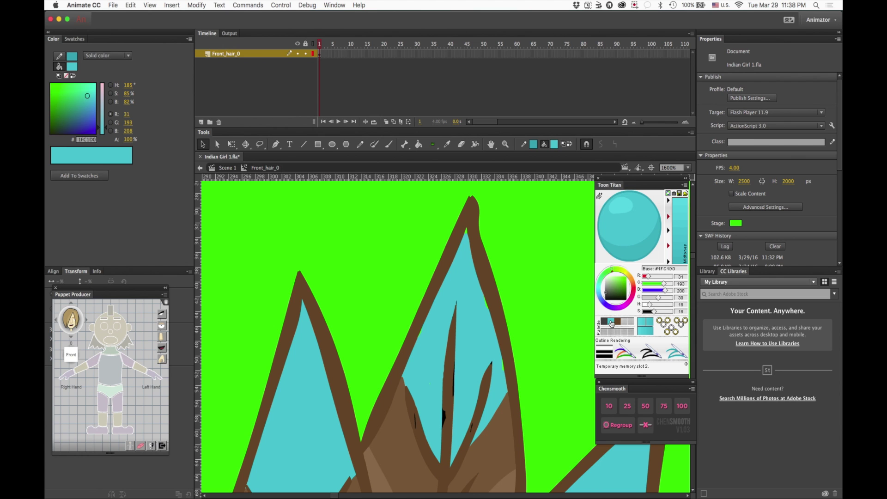
pyautogui.press('b')
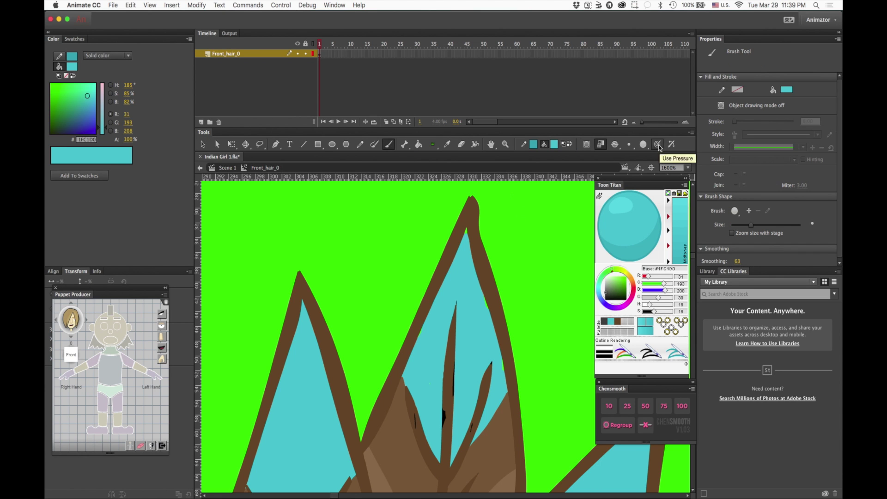
pyautogui.moveTo(550, 490); pyautogui.dragTo(352, 279)
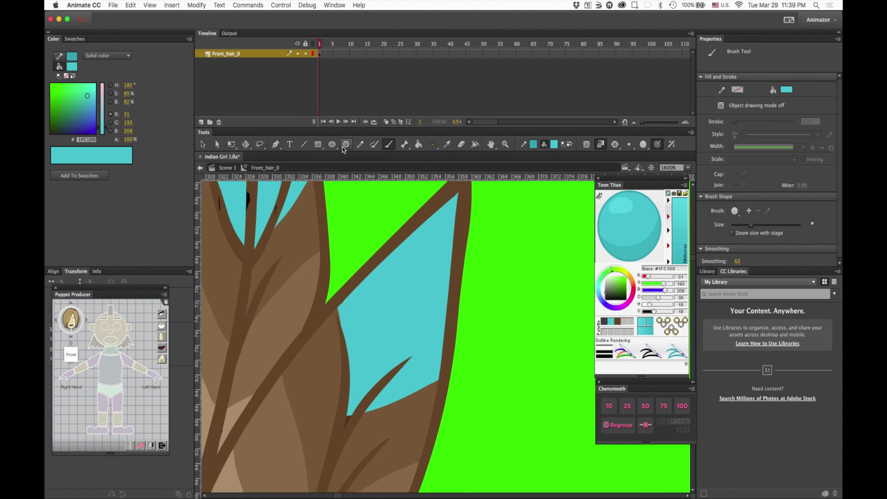
pyautogui.moveTo(261, 396); pyautogui.dragTo(359, 455)
# Step: Recolor the stray dark slivers along the Front_hair_0 feather veins with the dark brown #664425
pyautogui.press('v')
pyautogui.click(343, 263)
pyautogui.click(618, 321)
pyautogui.click(353, 227)
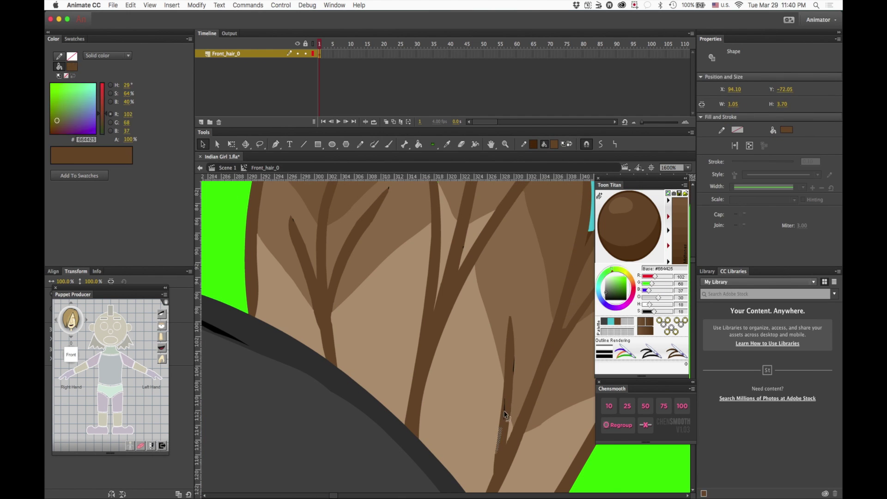
# Step: Touch up the gaps and stray marks in the Front_hair_270 feathers with the Brush tool, using the saved palette colors
pyautogui.press('b')
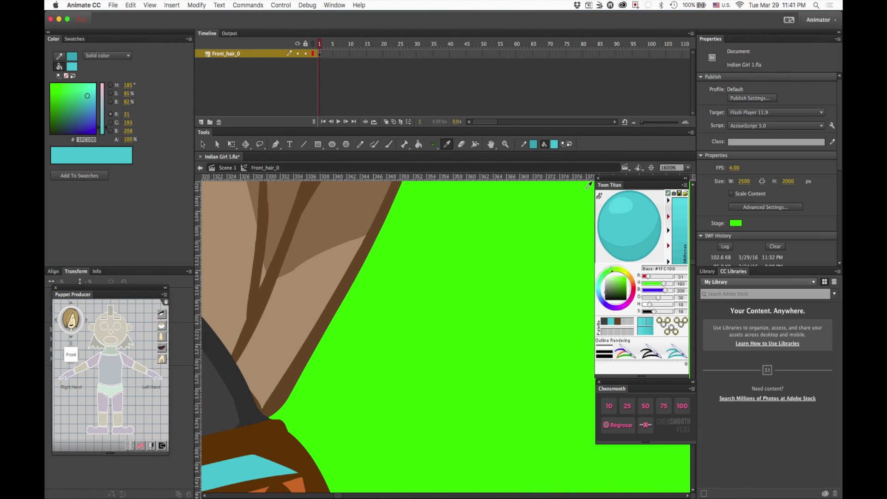
pyautogui.click(627, 327)
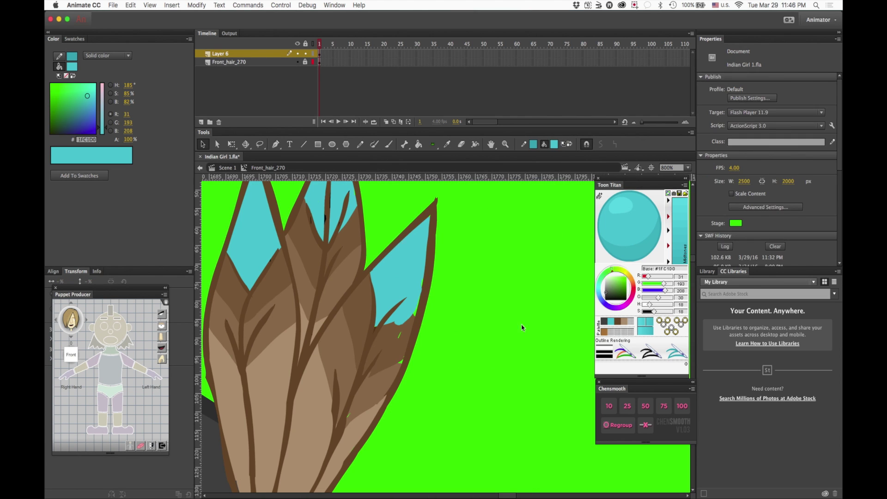
pyautogui.press('b')
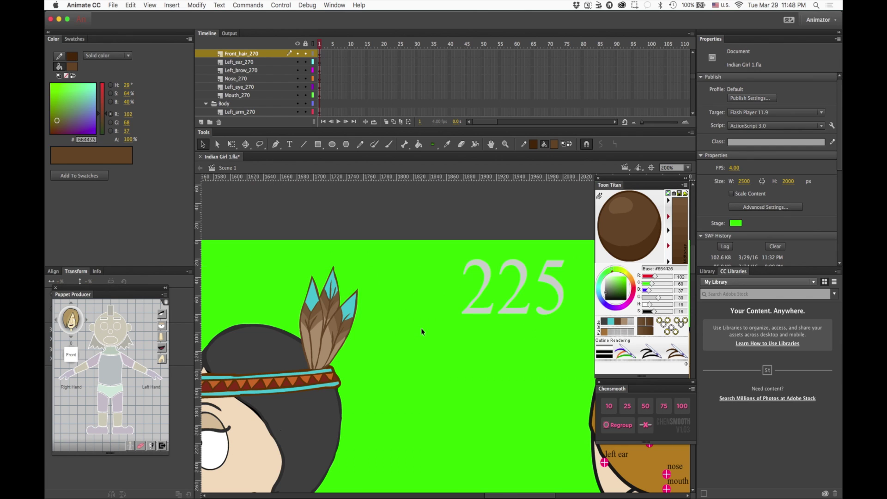
# Step: Look over the 270 view, and examine the headband, top of the head and feathers of the 0 view up close
pyautogui.press('super+minus')
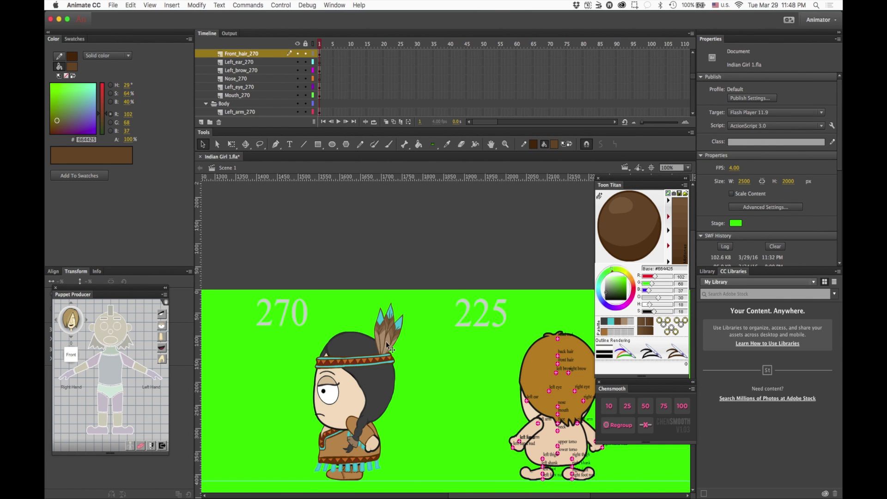
pyautogui.scroll(-2, 386, 344)
pyautogui.hscroll(-15, 386, 345)
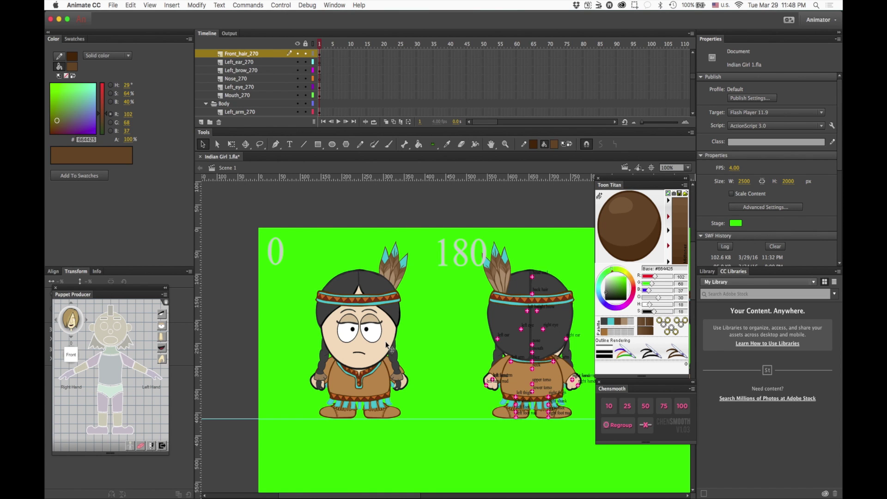
pyautogui.press('super+equal')
pyautogui.press('super+equal')
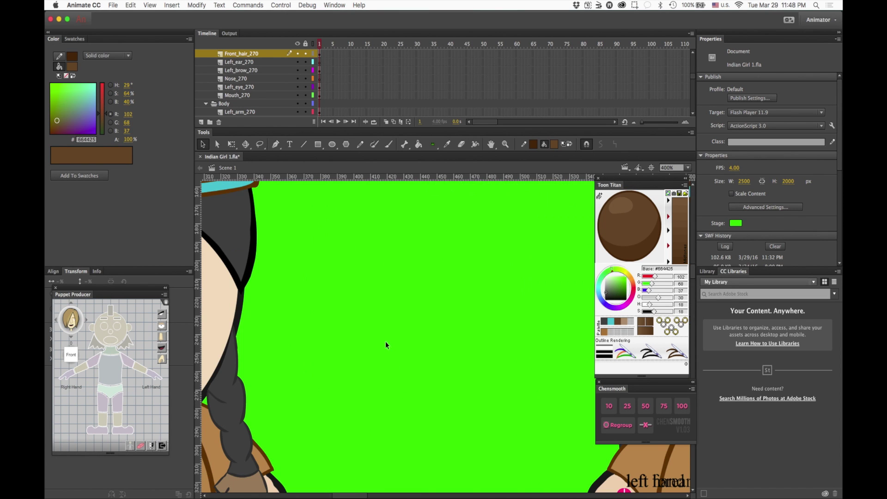
pyautogui.hscroll(-10, 386, 344)
pyautogui.scroll(4, 386, 344)
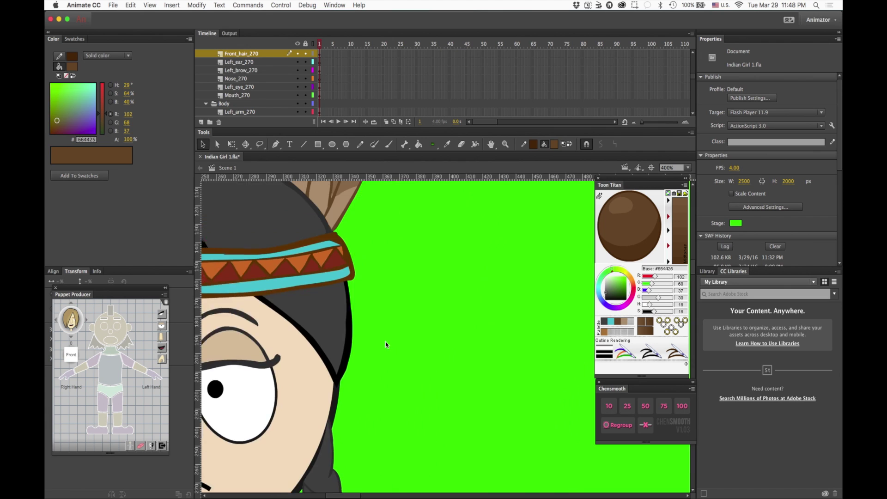
pyautogui.hscroll(-4, 387, 344)
pyautogui.scroll(4, 386, 344)
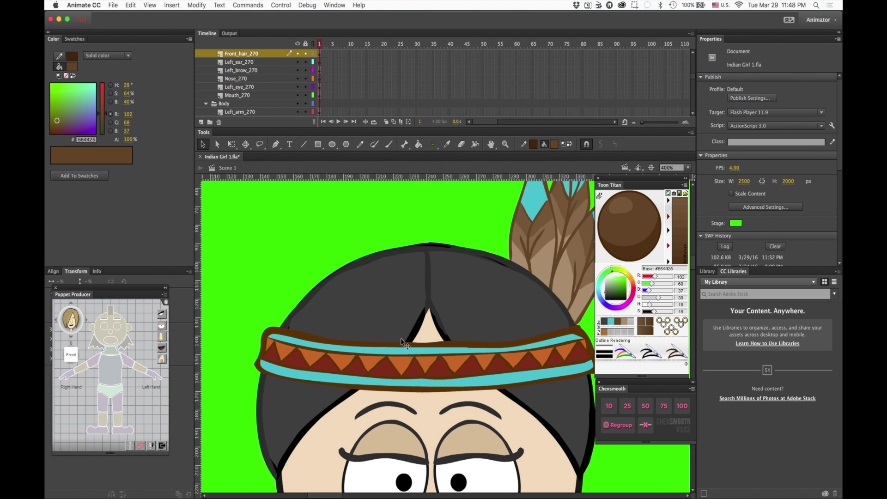
pyautogui.hscroll(10, 416, 326)
pyautogui.hscroll(-3, 417, 326)
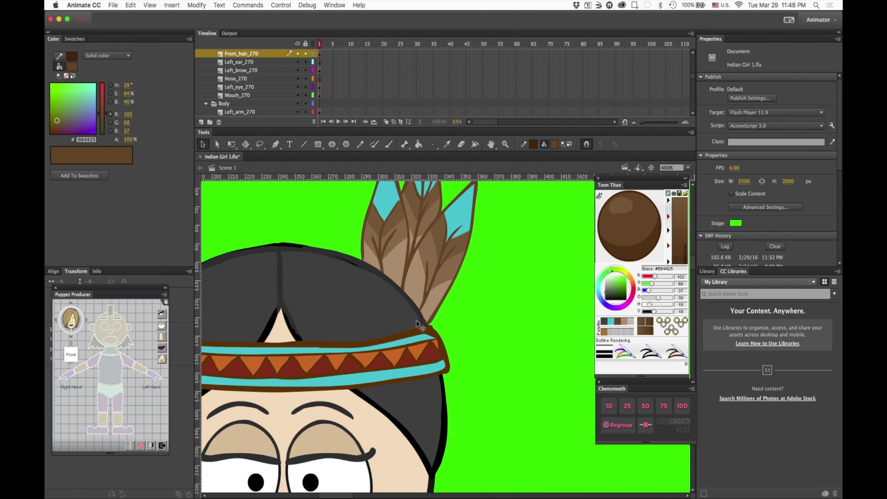
# Step: Open the 180 view's braid symbol, Front_hair_180, for editing at the gap beside the right braid
pyautogui.hscroll(20, 417, 326)
pyautogui.hscroll(8, 417, 323)
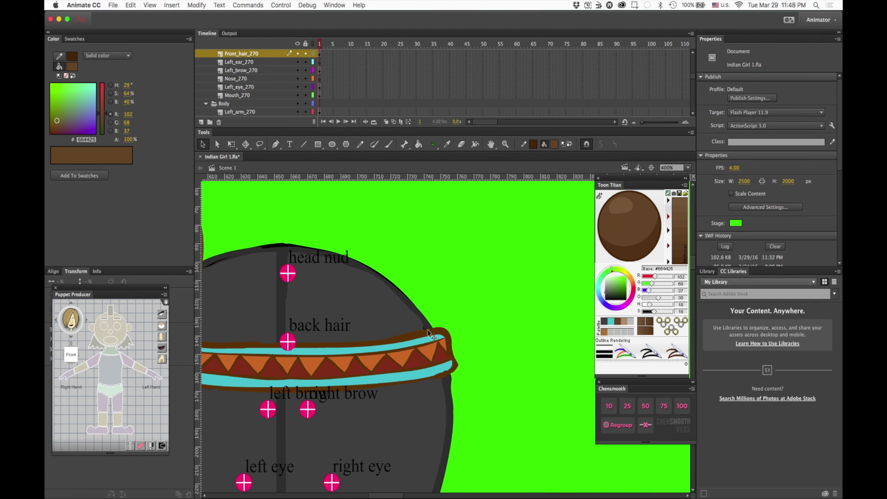
pyautogui.scroll(-8, 428, 332)
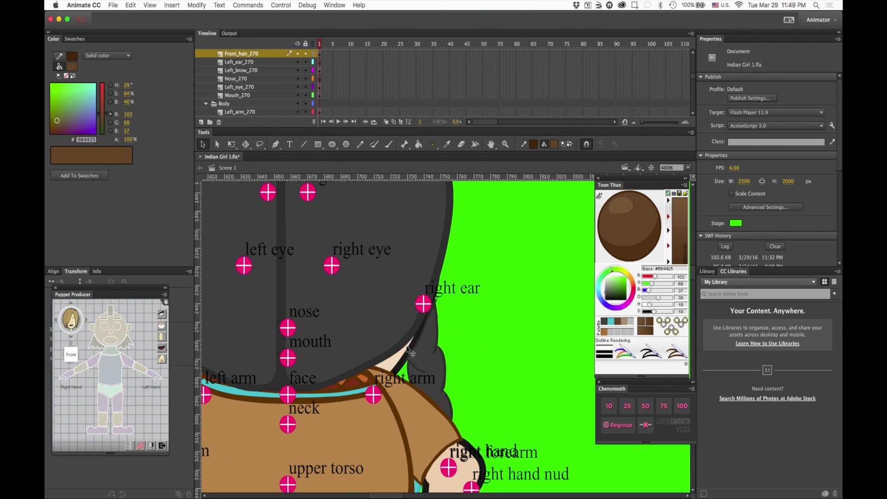
pyautogui.click(406, 365)
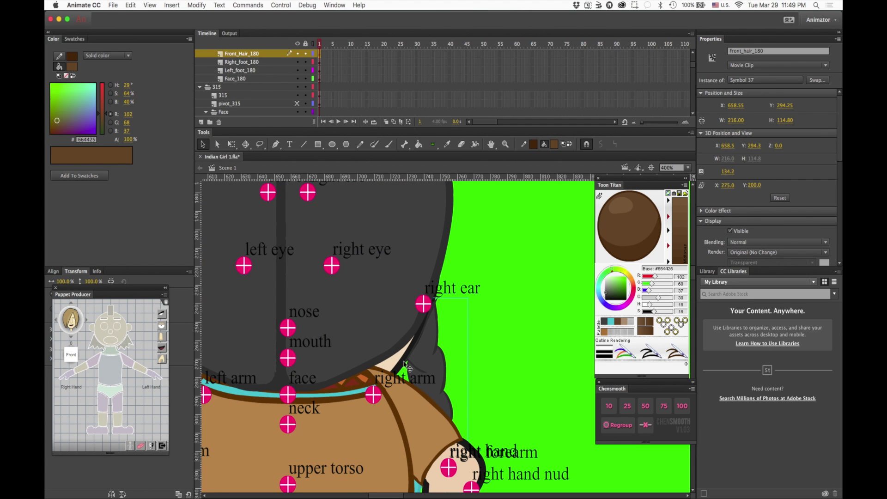
pyautogui.doubleClick(406, 365)
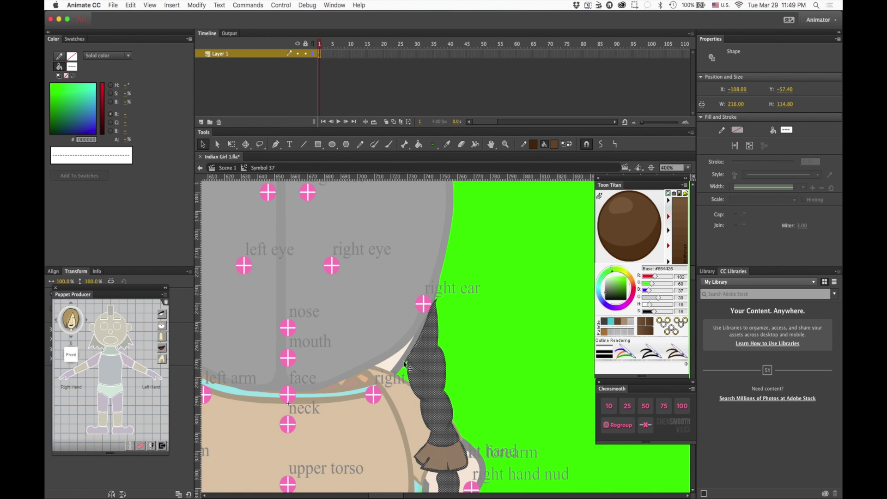
# Step: Erase the stray edge at the top of the right braid and load the dark gray #3F3F3F for the Brush tool
pyautogui.press('e')
pyautogui.moveTo(439, 298); pyautogui.dragTo(438, 297)
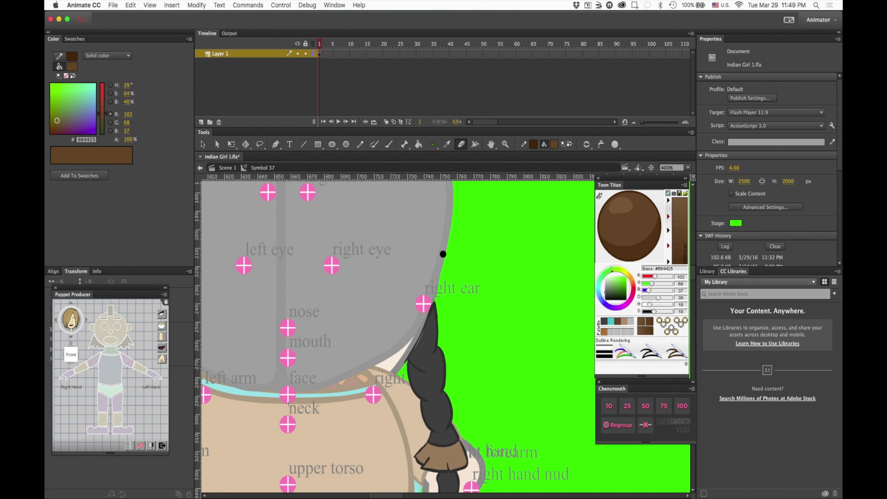
pyautogui.click(606, 325)
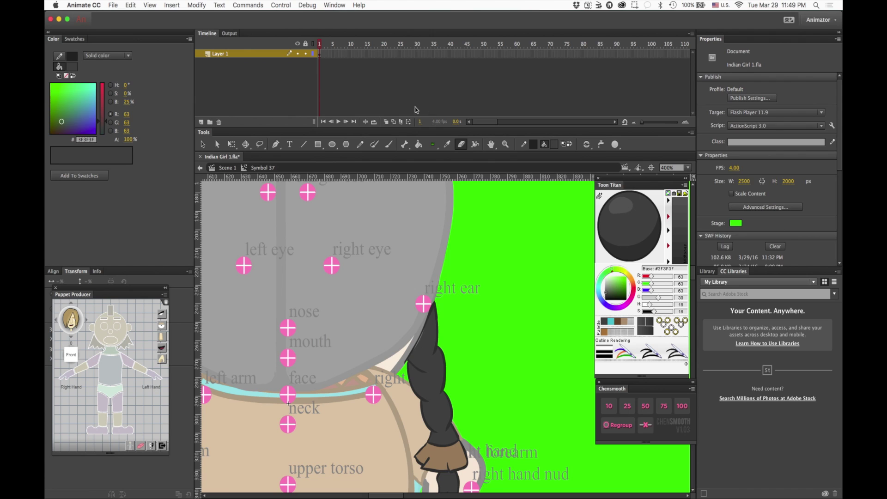
pyautogui.click(389, 144)
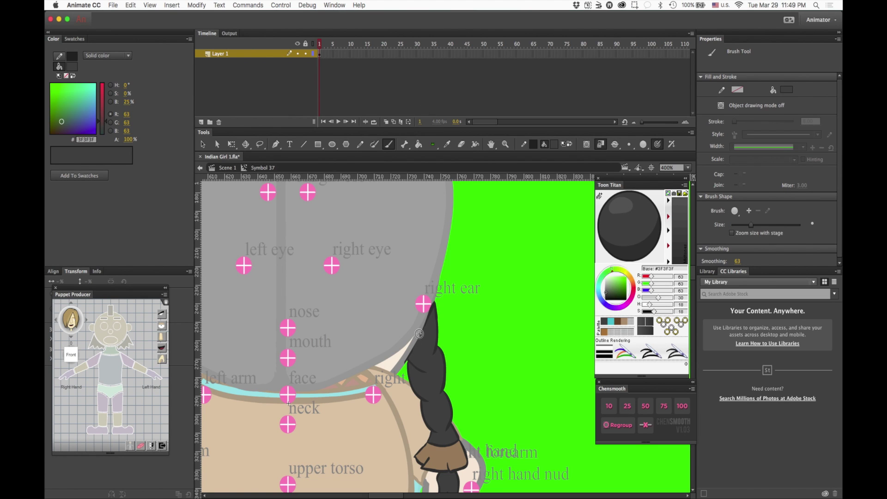
# Step: Look over the 225, 270, 315, 45, 90 and 135 views against the braid symbol, and return to Scene 1
pyautogui.hscroll(15, 420, 333)
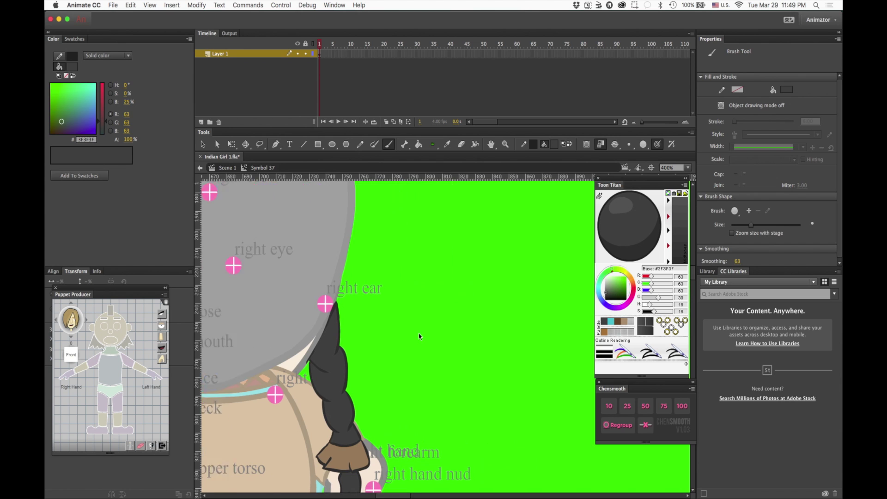
pyautogui.hscroll(20, 419, 336)
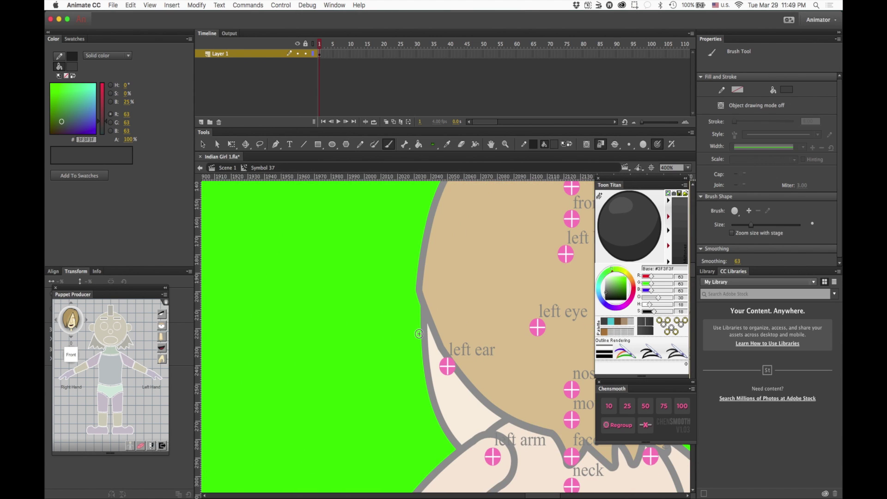
pyautogui.press('super+1')
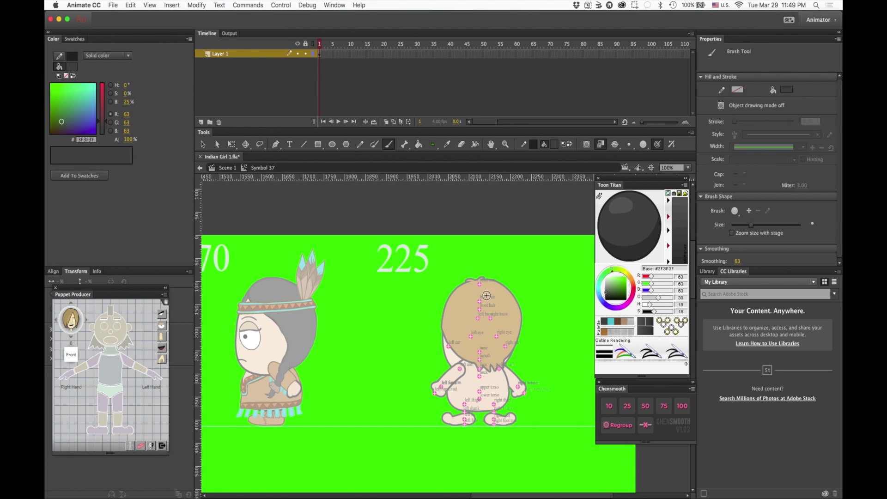
pyautogui.press('super+minus')
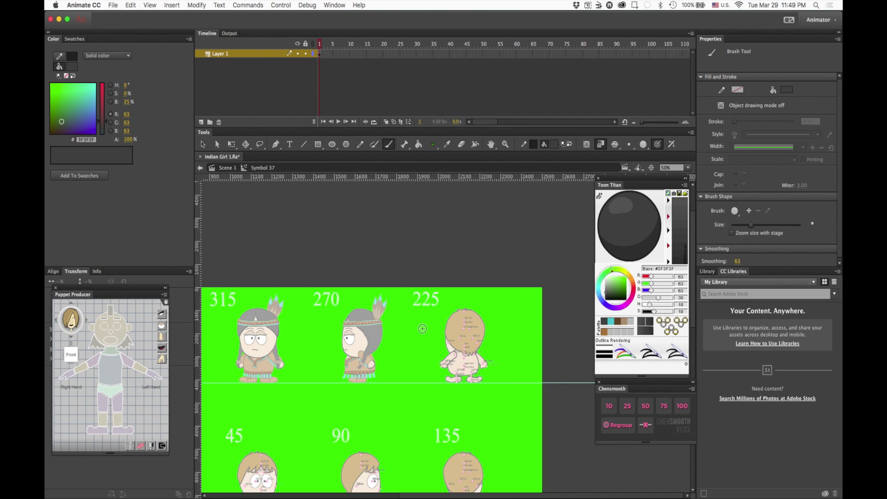
pyautogui.scroll(-3, 423, 328)
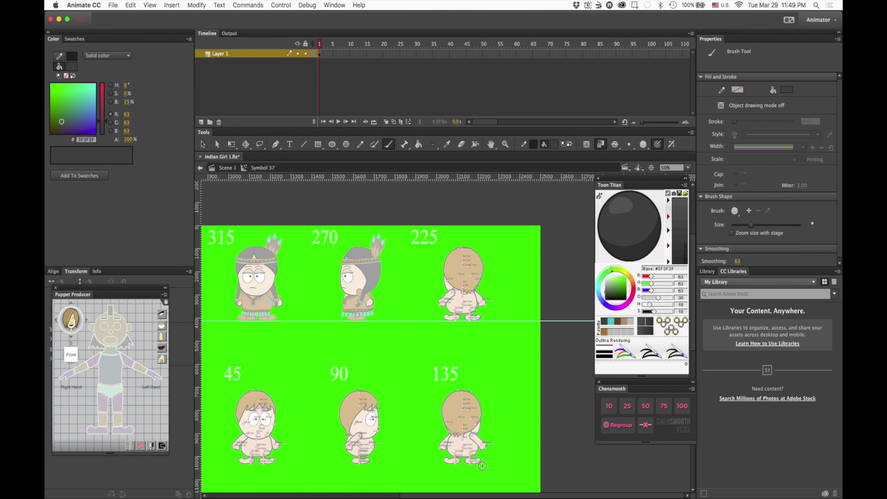
pyautogui.hscroll(-5, 482, 467)
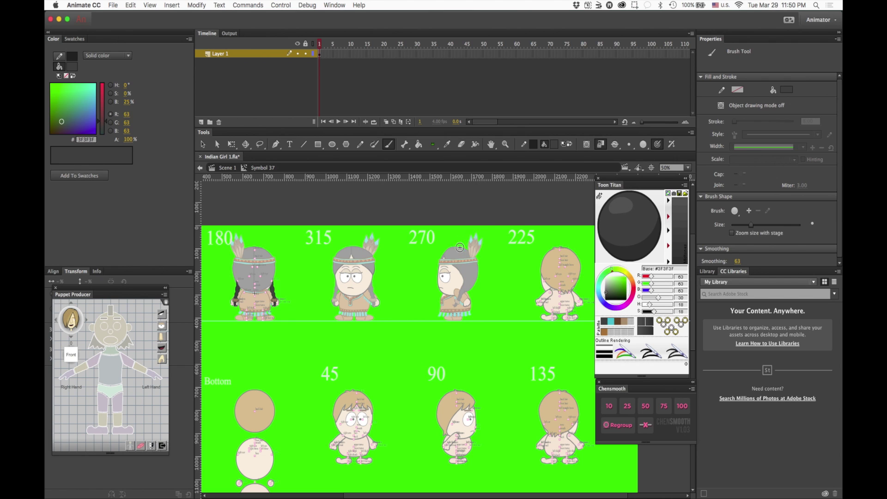
pyautogui.press('v')
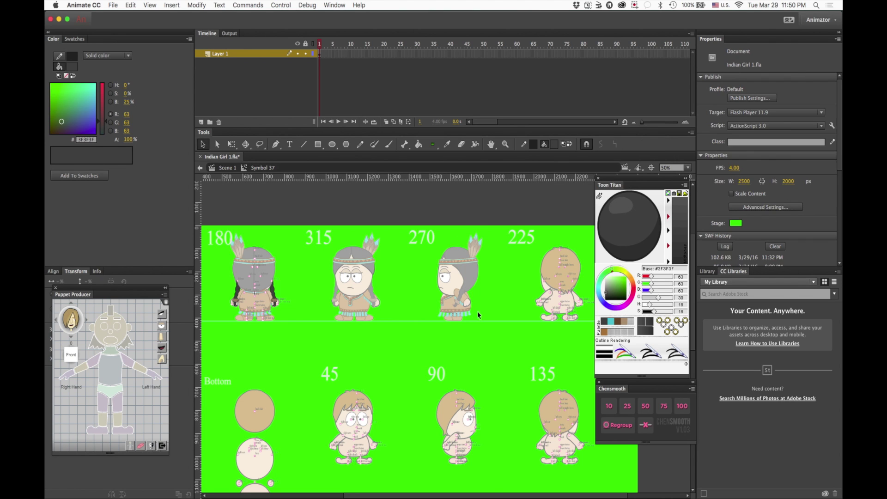
pyautogui.doubleClick(480, 335)
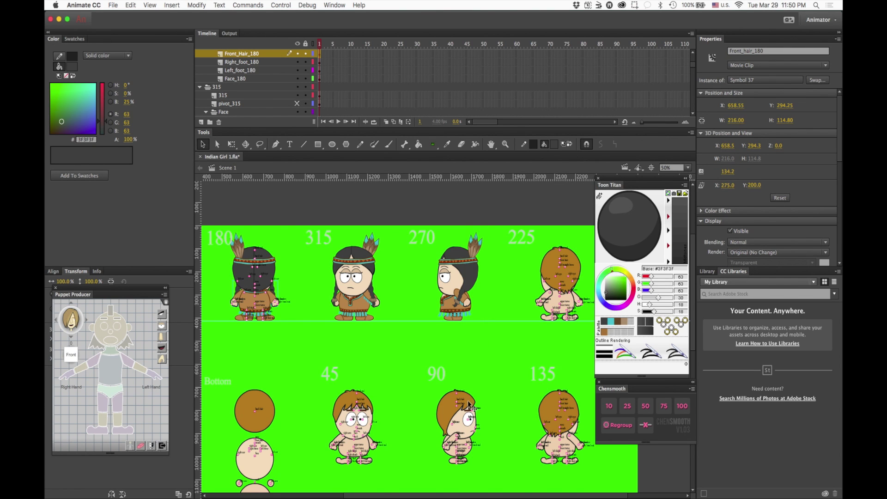
# Step: Compare the finished Indian Girl views with the plain template views 225, 45, 90, 135, Top and Bottom
pyautogui.hscroll(5, 472, 405)
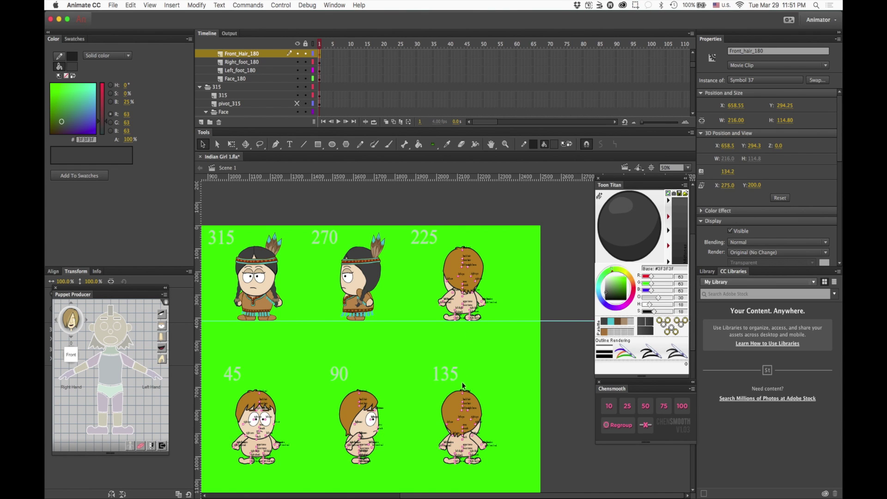
pyautogui.hscroll(-5, 464, 383)
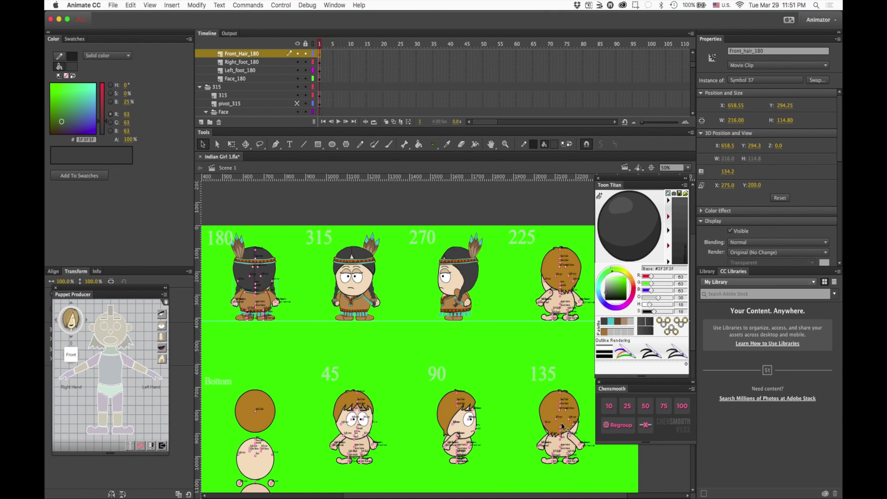
pyautogui.scroll(-1, 334, 455)
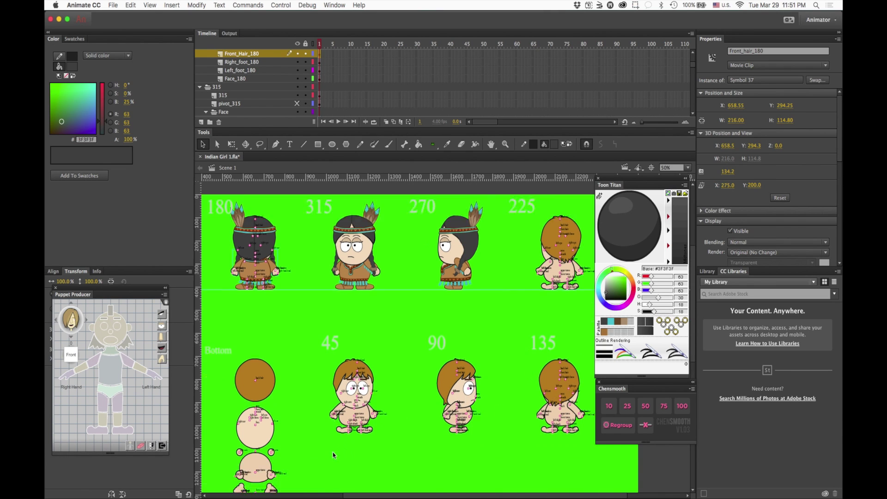
pyautogui.hscroll(-5, 333, 455)
pyautogui.scroll(-3, 334, 455)
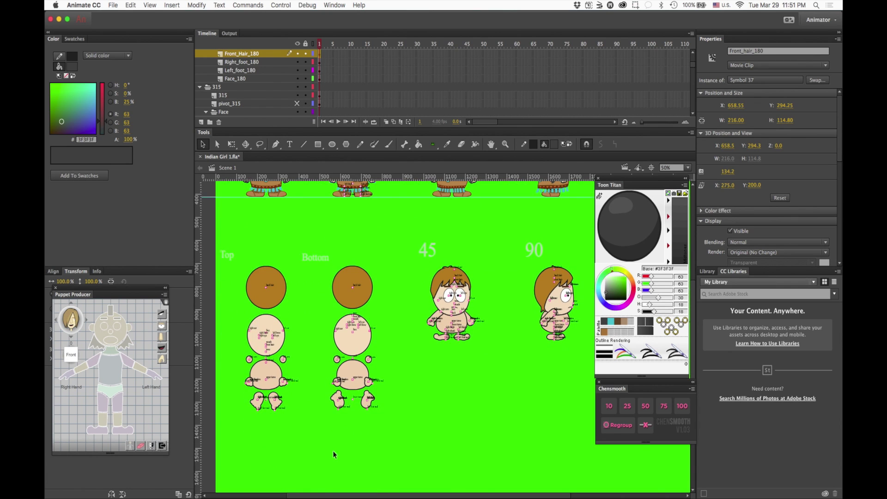
pyautogui.scroll(5, 334, 455)
pyautogui.hscroll(6, 333, 455)
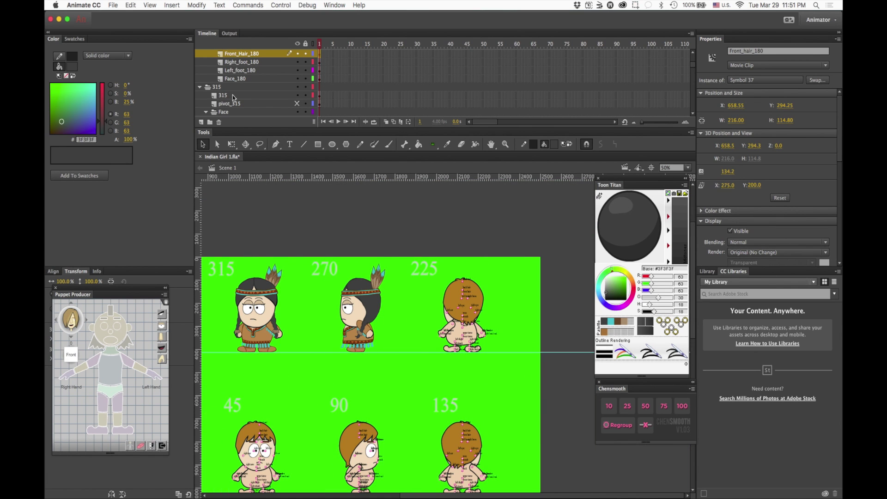
# Step: Collapse the 315 and 270 layer folders and hide the pivot_225 layer's markers
pyautogui.scroll(-8, 234, 97)
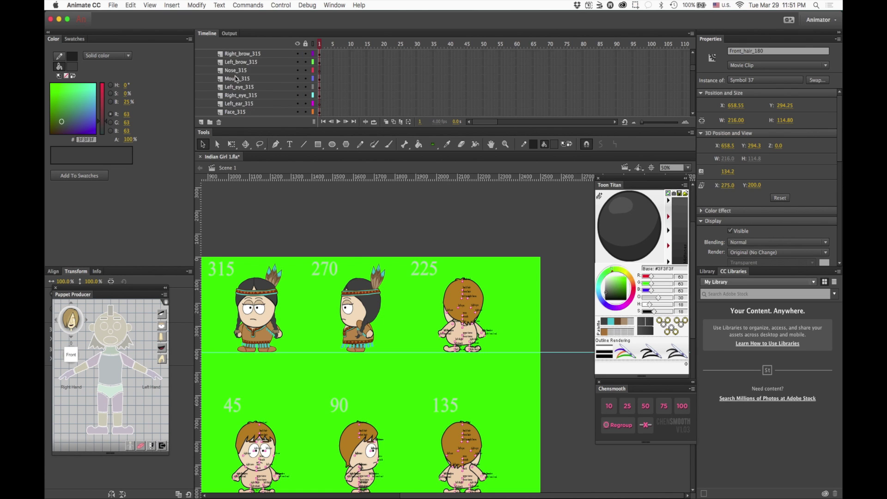
pyautogui.scroll(6, 236, 79)
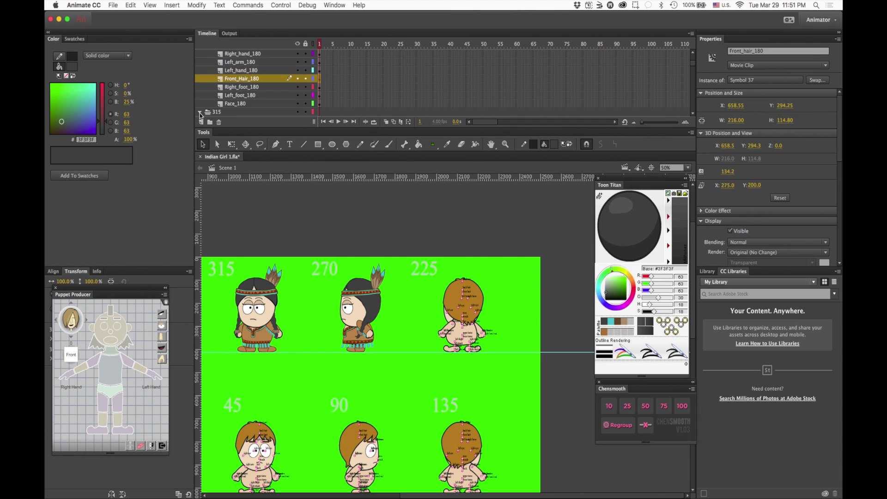
pyautogui.click(201, 112)
pyautogui.scroll(-3, 200, 116)
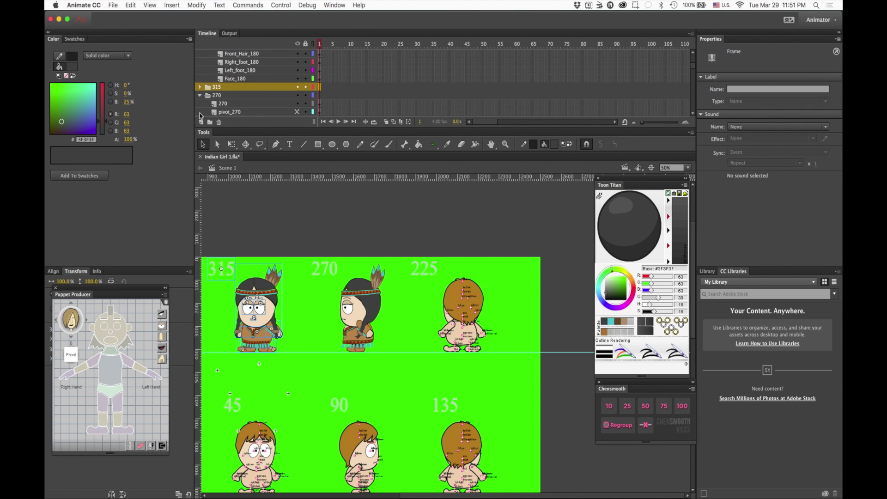
pyautogui.click(202, 81)
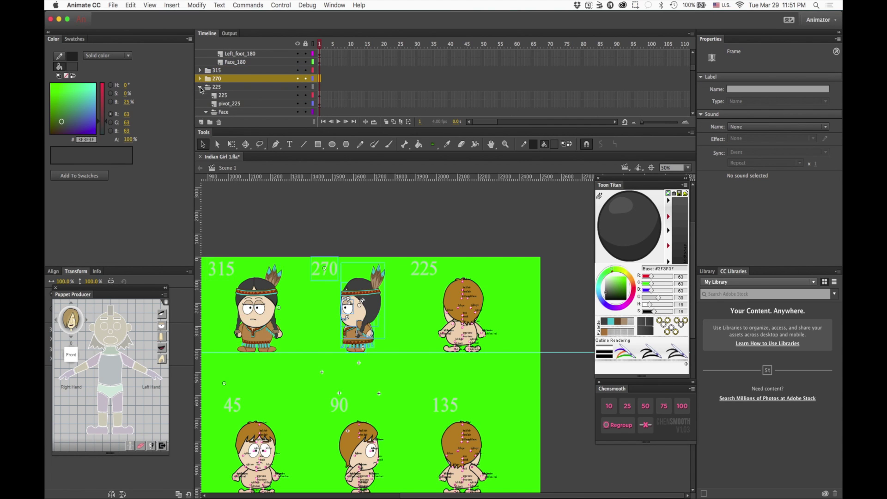
pyautogui.click(297, 103)
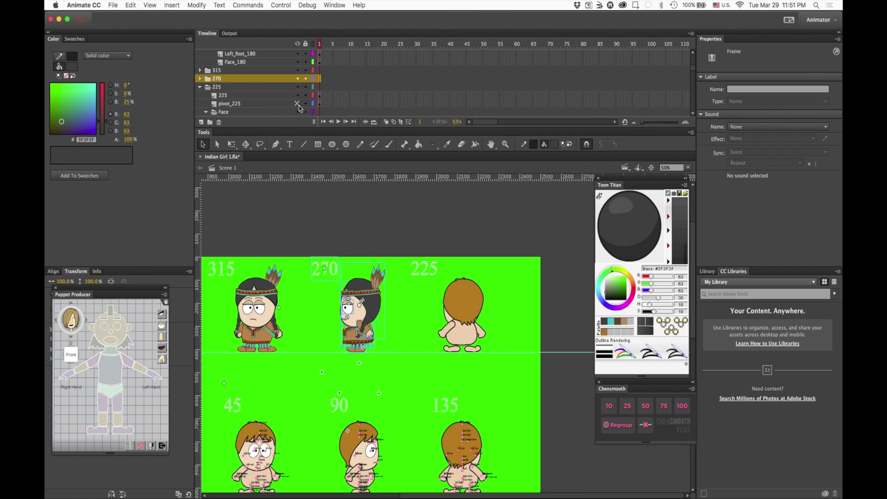
pyautogui.click(498, 267)
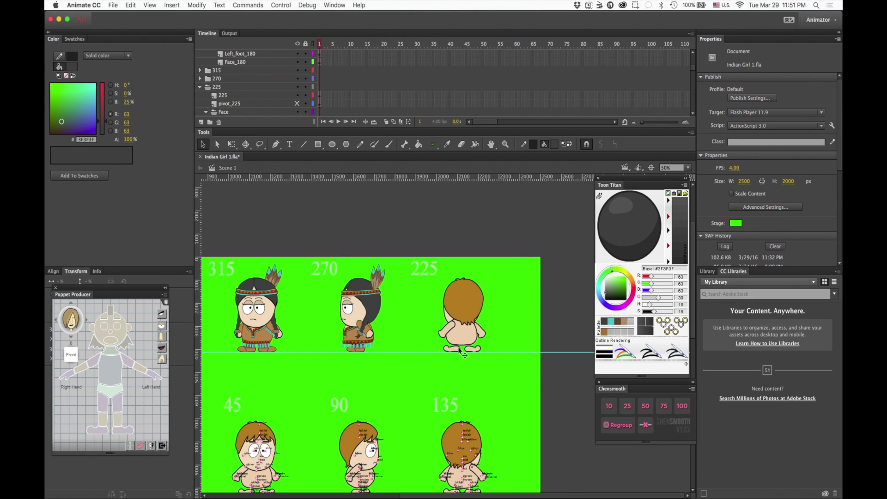
# Step: Swap the 225 view's left and right feet for the brown moccasin symbols and position them under the body
pyautogui.scroll(2, 459, 348)
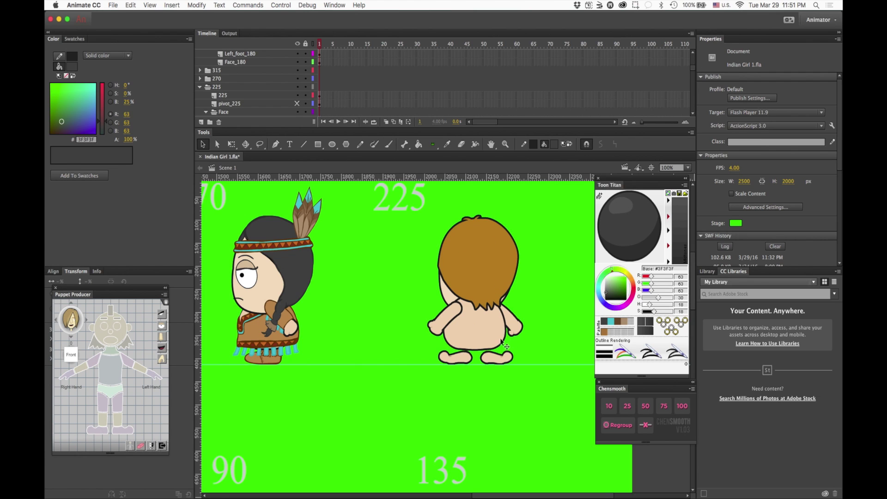
pyautogui.click(456, 365)
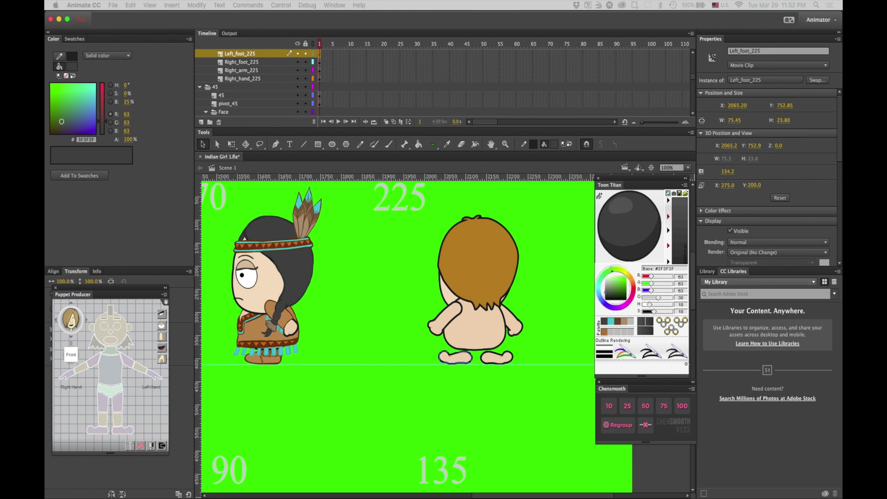
pyautogui.click(340, 313)
pyautogui.scroll(-5, 341, 313)
pyautogui.scroll(3, 341, 313)
pyautogui.click(444, 296)
pyautogui.click(812, 82)
pyautogui.press('super+z')
pyautogui.press('Return')
pyautogui.click(196, 5)
pyautogui.moveTo(472, 296); pyautogui.dragTo(446, 296)
# Step: Swap the 225 view's left and right arms for the brown sleeves with turquoise fringe
pyautogui.click(396, 254)
pyautogui.click(817, 80)
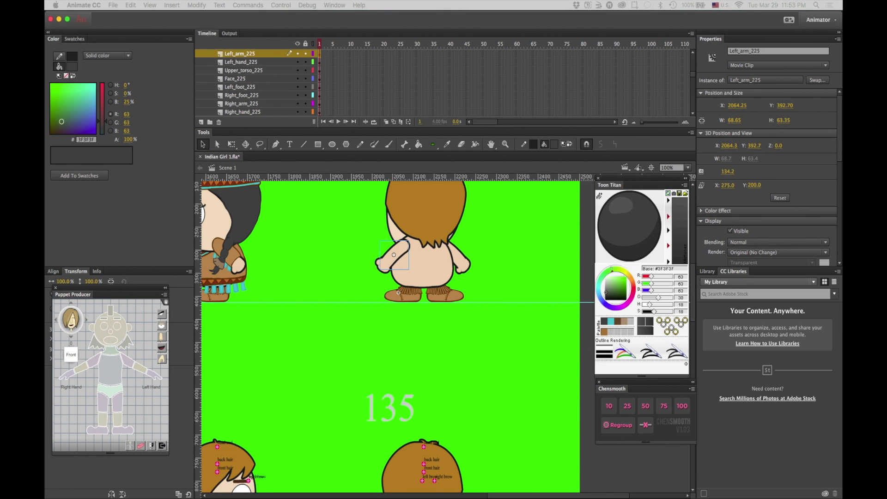
pyautogui.press('Return')
pyautogui.click(460, 259)
pyautogui.click(820, 82)
pyautogui.press('Return')
pyautogui.click(418, 368)
# Step: Hide the Back_hair_225 layer and select the plain upper torso of the 225 view
pyautogui.scroll(-5, 418, 368)
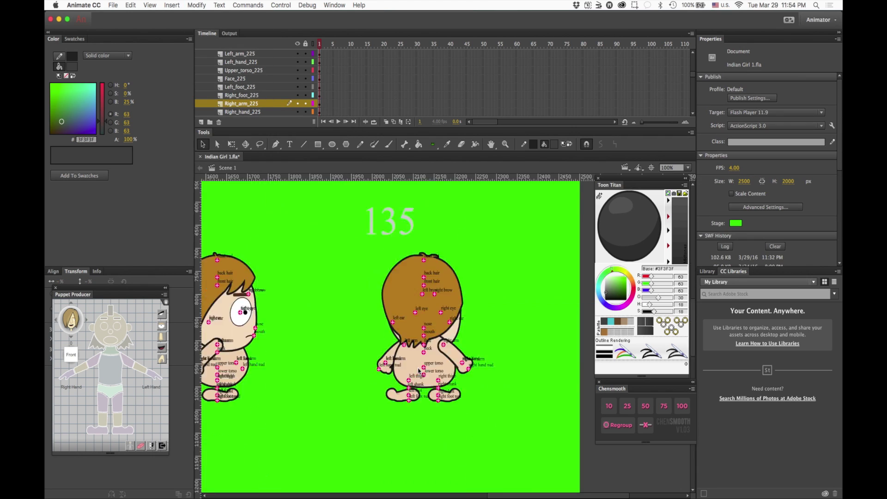
pyautogui.scroll(5, 417, 368)
pyautogui.hscroll(-10, 417, 368)
pyautogui.hscroll(10, 418, 371)
pyautogui.scroll(1, 418, 371)
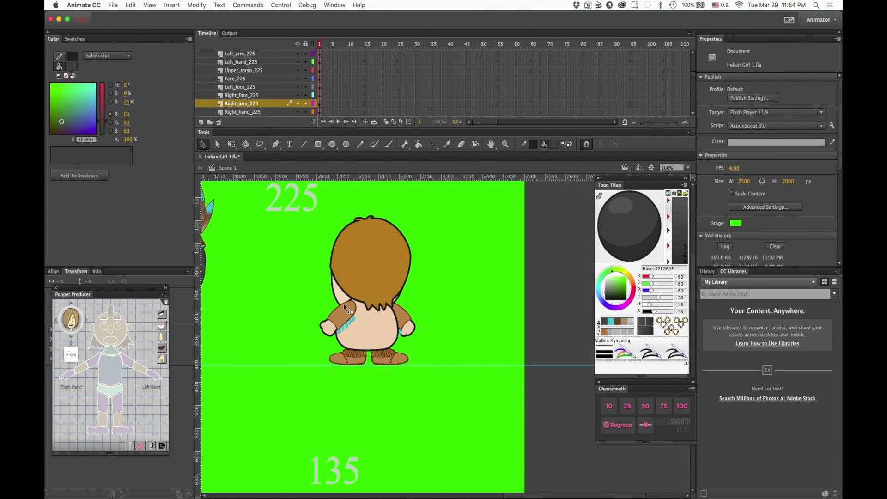
pyautogui.click(382, 242)
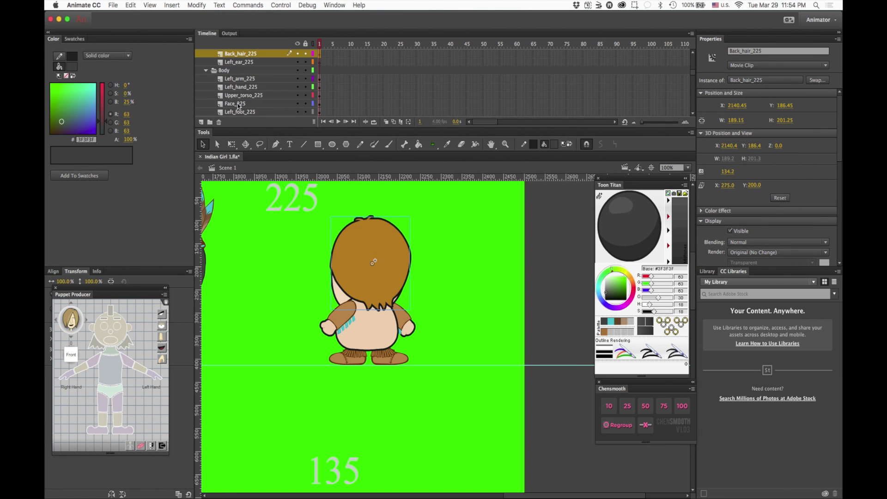
pyautogui.click(297, 54)
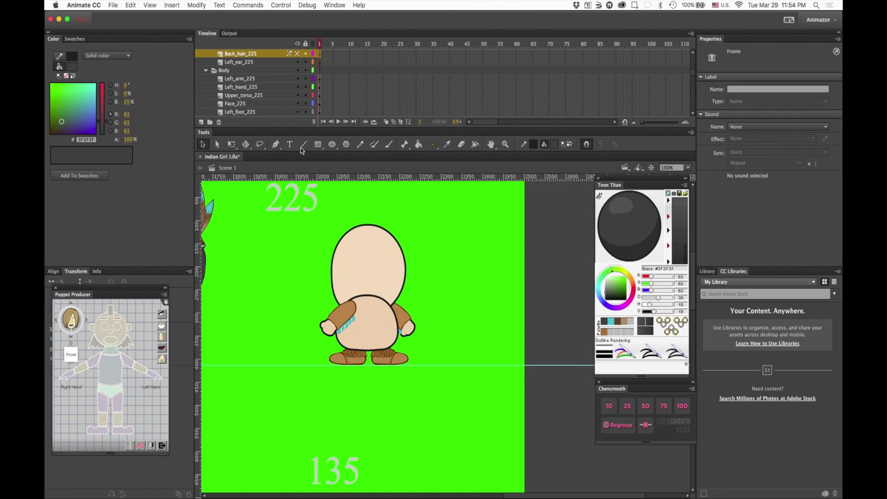
pyautogui.click(372, 320)
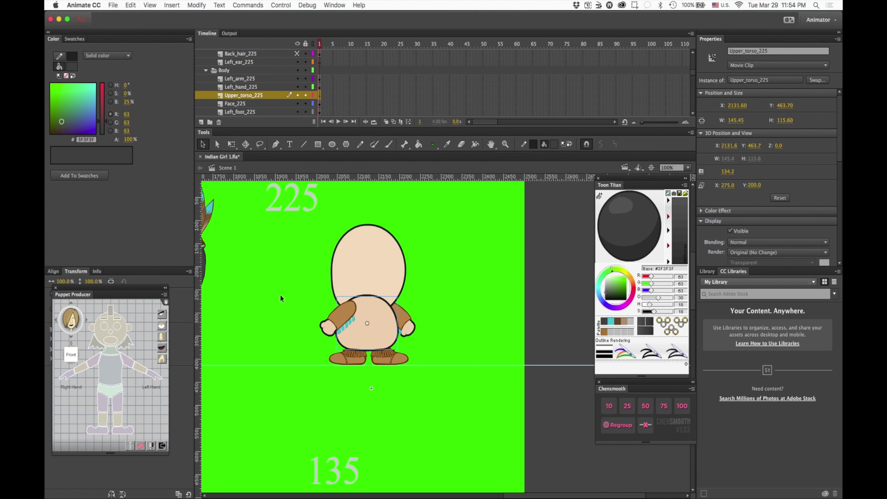
# Step: Compare the dresses on the finished 0, 180 and 315 views and hide the pivot_180 layer's markers
pyautogui.hscroll(-5, 281, 295)
pyautogui.hscroll(5, 280, 298)
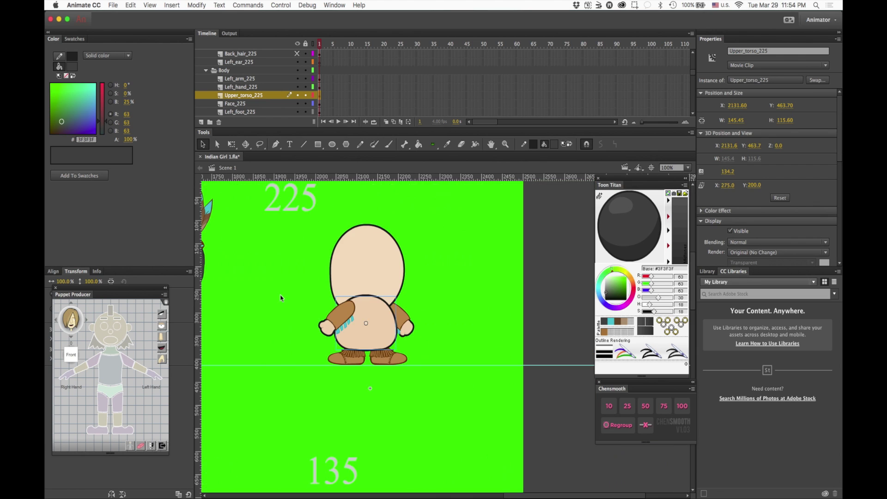
pyautogui.hscroll(-15, 280, 298)
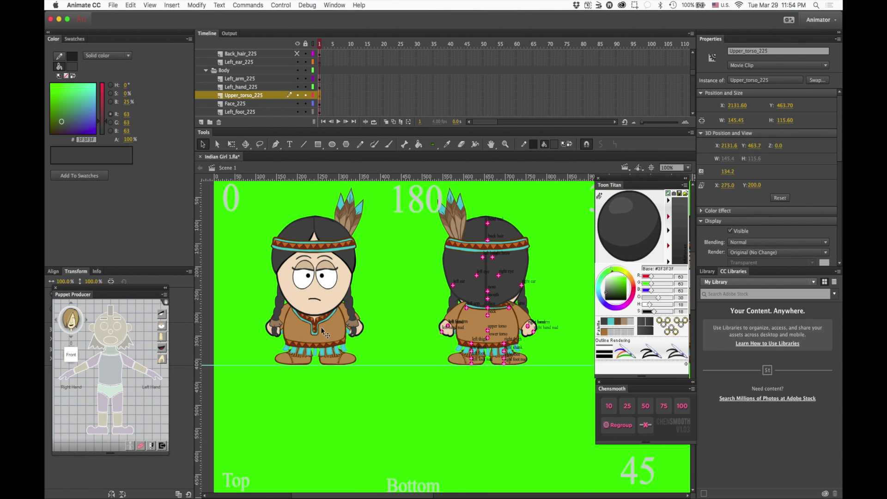
pyautogui.hscroll(1, 362, 336)
pyautogui.hscroll(5, 363, 336)
pyautogui.hscroll(-1, 362, 336)
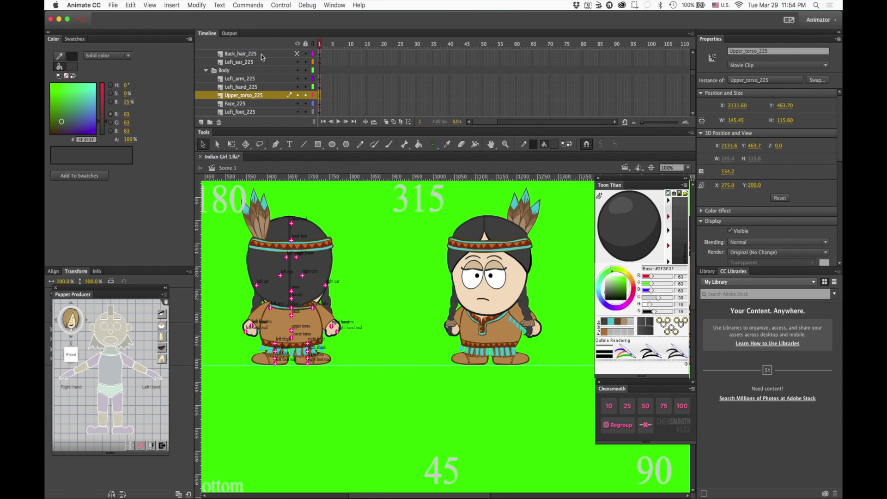
pyautogui.scroll(1, 216, 71)
pyautogui.scroll(5, 216, 71)
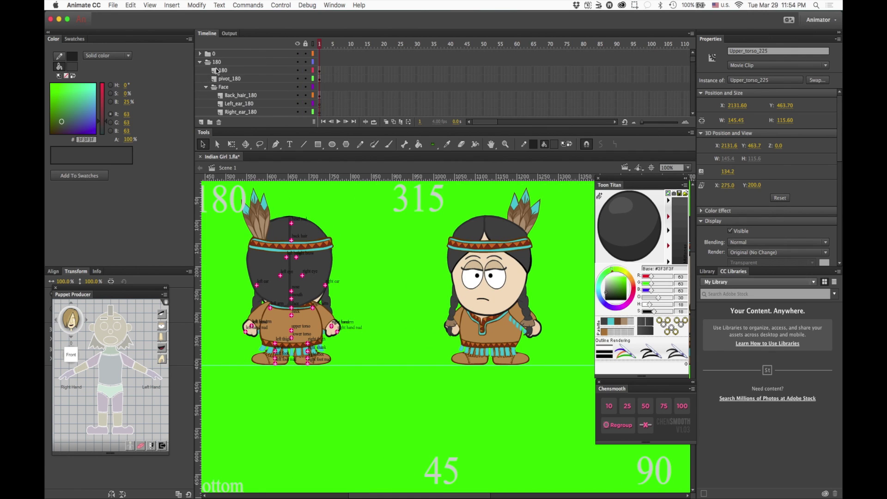
pyautogui.click(297, 78)
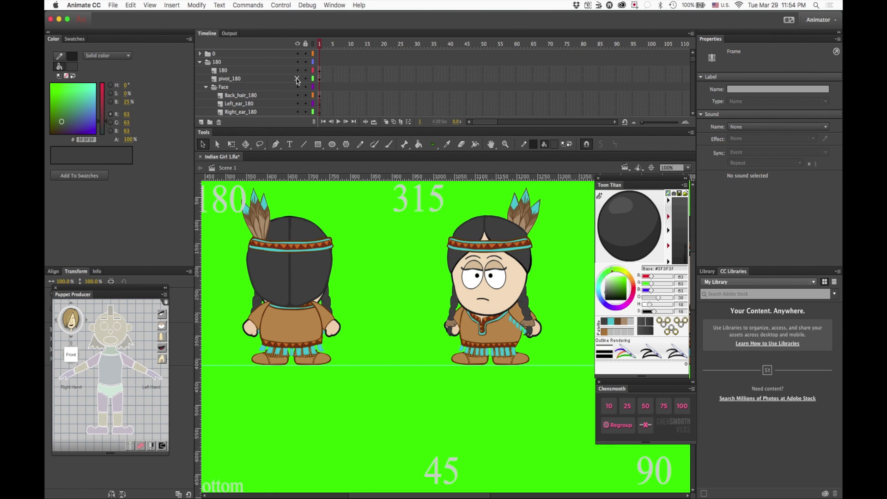
# Step: Open the Upper_torso_180 symbol for editing and copy all of its dress artwork
pyautogui.doubleClick(297, 314)
pyautogui.click(297, 312)
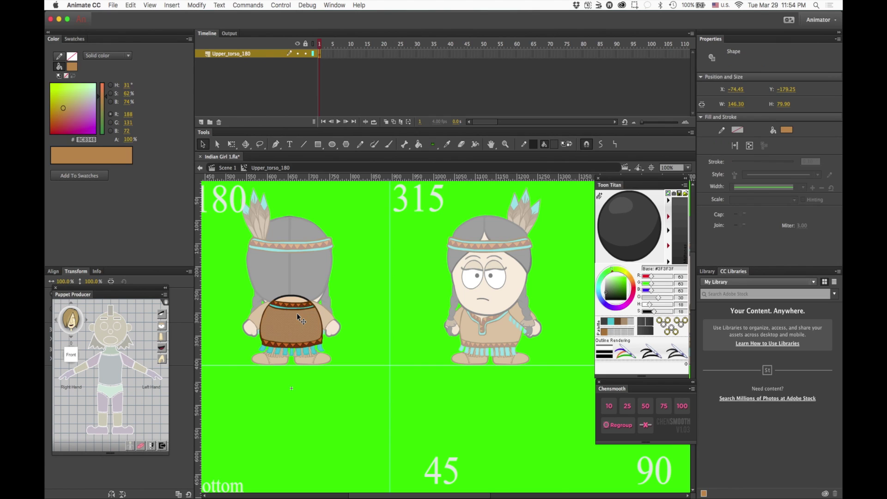
pyautogui.click(358, 277)
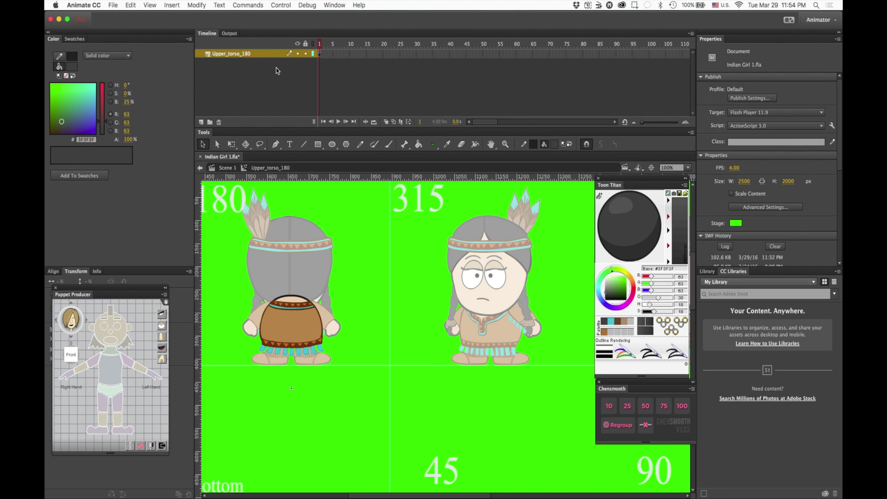
pyautogui.press('super+a')
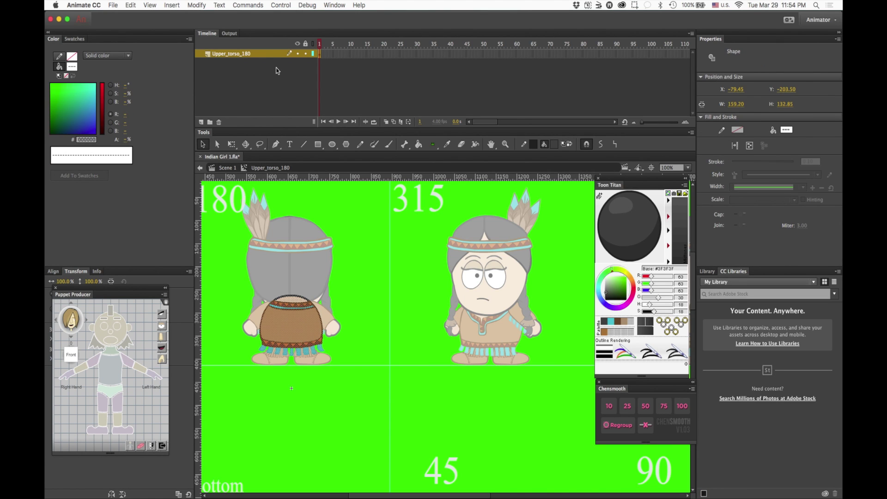
pyautogui.click(365, 242)
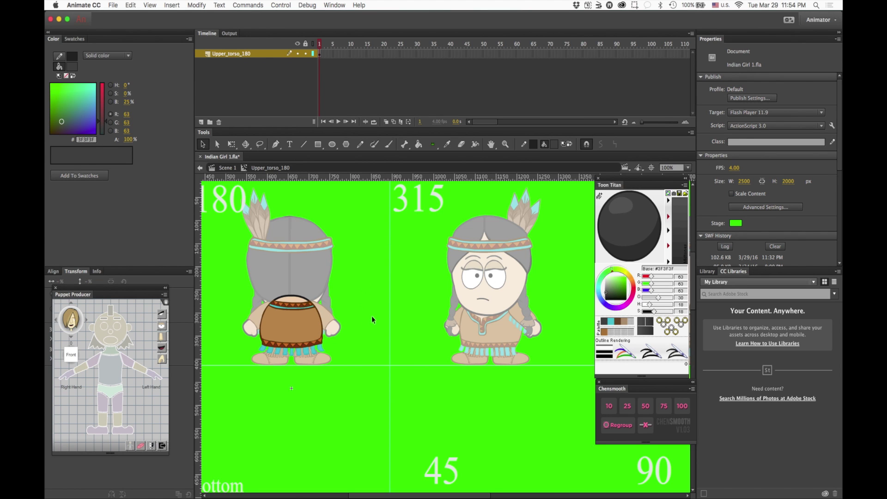
# Step: Open the Upper_torso_225 symbol, paste the copied dress, and align it over the plain torso
pyautogui.hscroll(10, 371, 315)
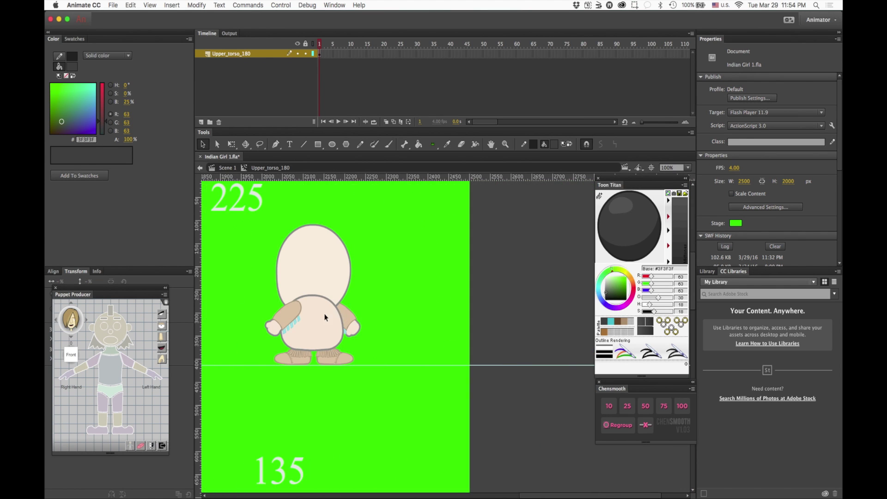
pyautogui.press('super+e')
pyautogui.doubleClick(325, 315)
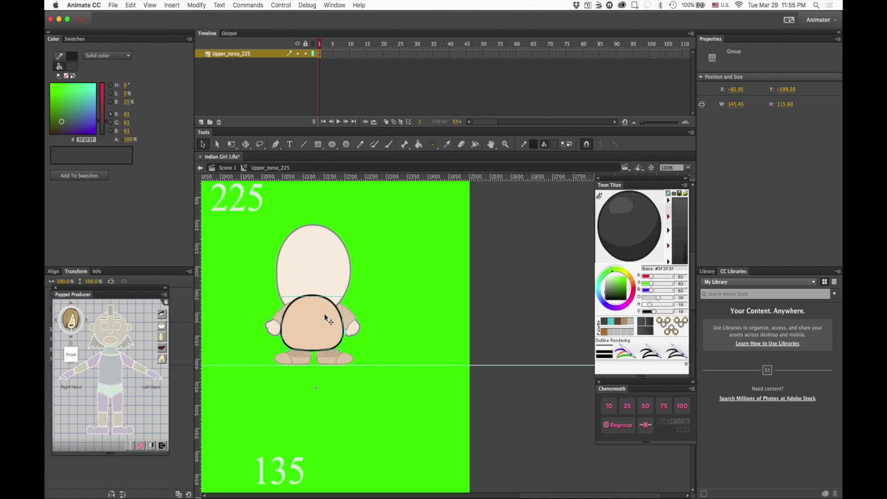
pyautogui.press('super+v')
pyautogui.moveTo(434, 343); pyautogui.dragTo(299, 328)
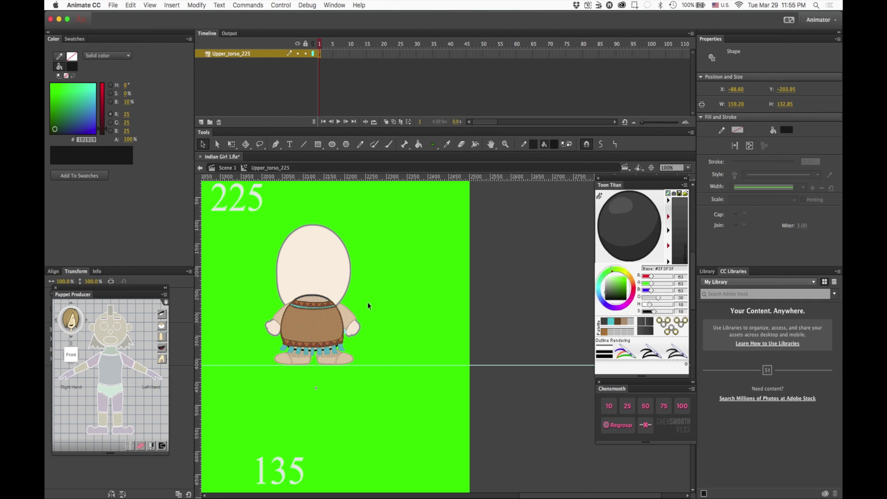
# Step: Replace the plain torso group in Upper_torso_225 with the dress pasted in the same place, and return to Scene 1
pyautogui.press('Delete')
pyautogui.click(303, 318)
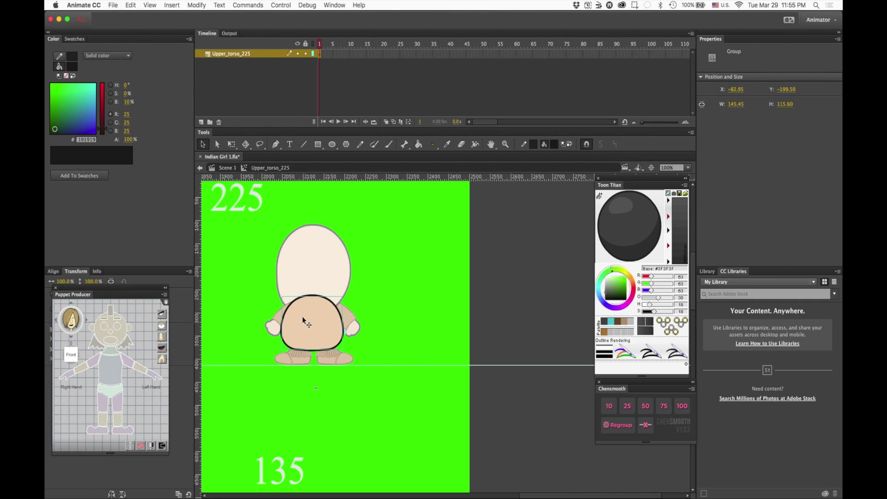
pyautogui.press('Delete')
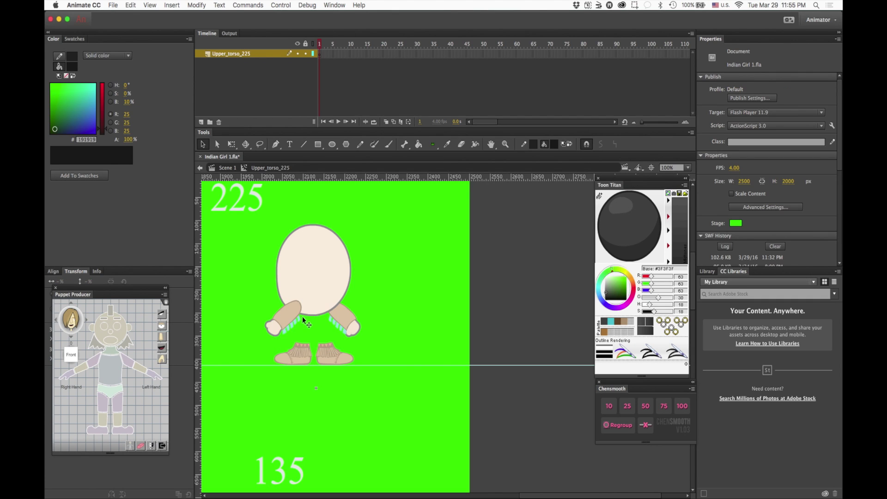
pyautogui.press('super+shift+v')
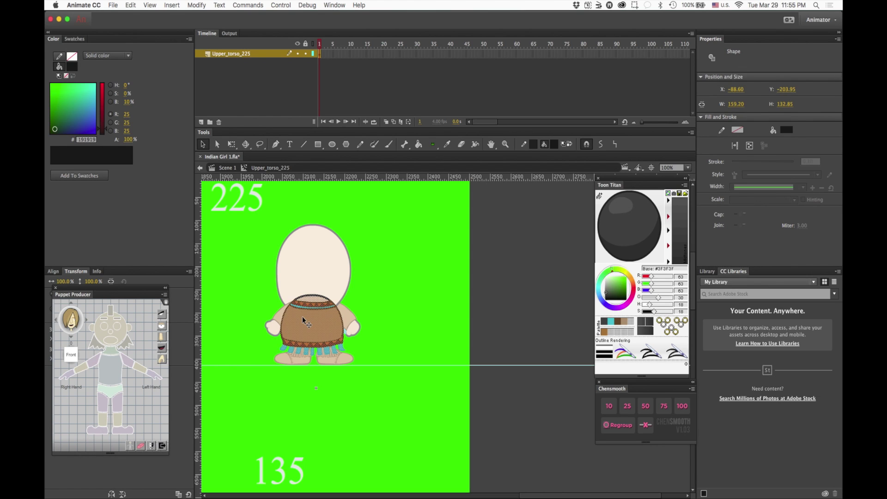
pyautogui.doubleClick(373, 283)
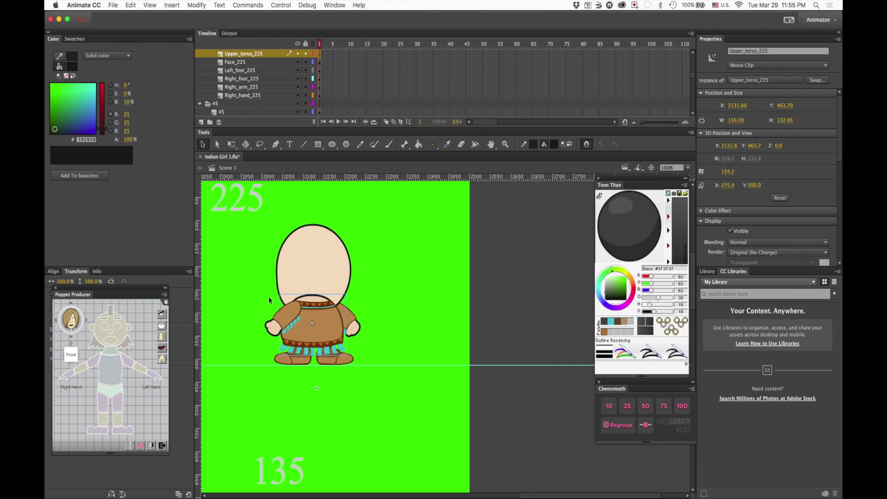
pyautogui.doubleClick(329, 325)
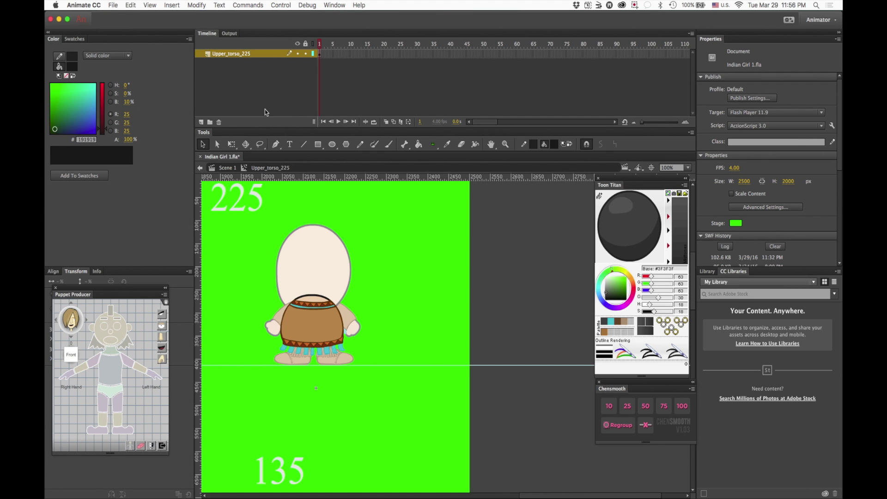
pyautogui.doubleClick(252, 240)
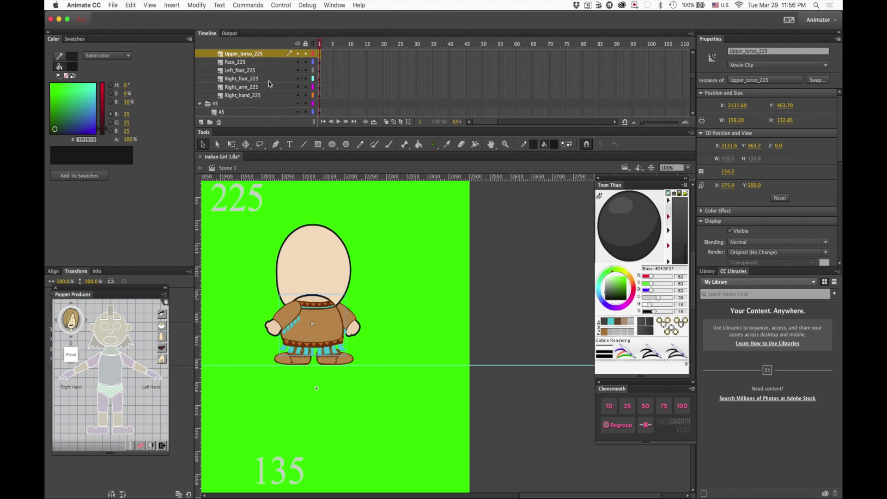
# Step: Show the Back_hair_225 layer again and deselect everything on the stage
pyautogui.scroll(3, 271, 66)
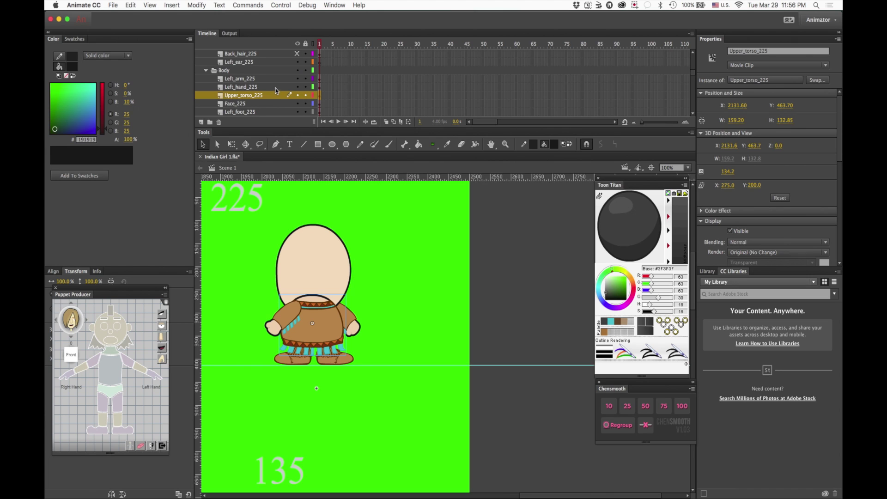
pyautogui.scroll(1, 276, 90)
pyautogui.click(298, 62)
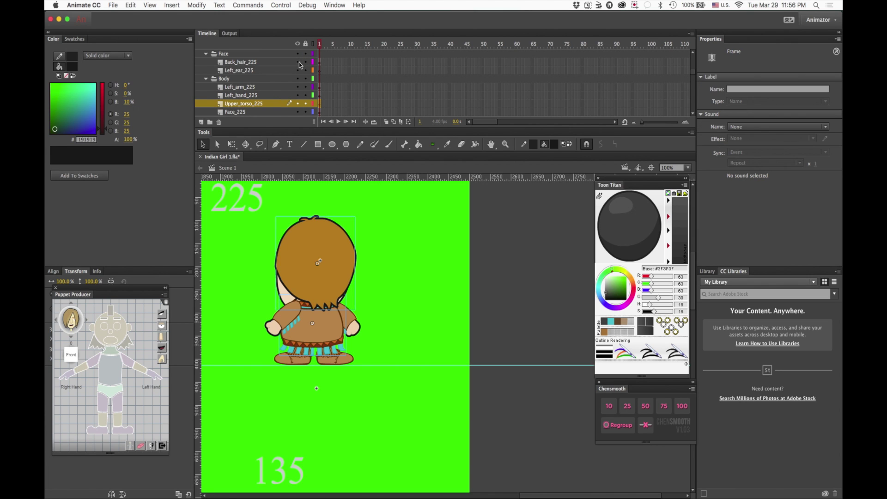
pyautogui.click(237, 259)
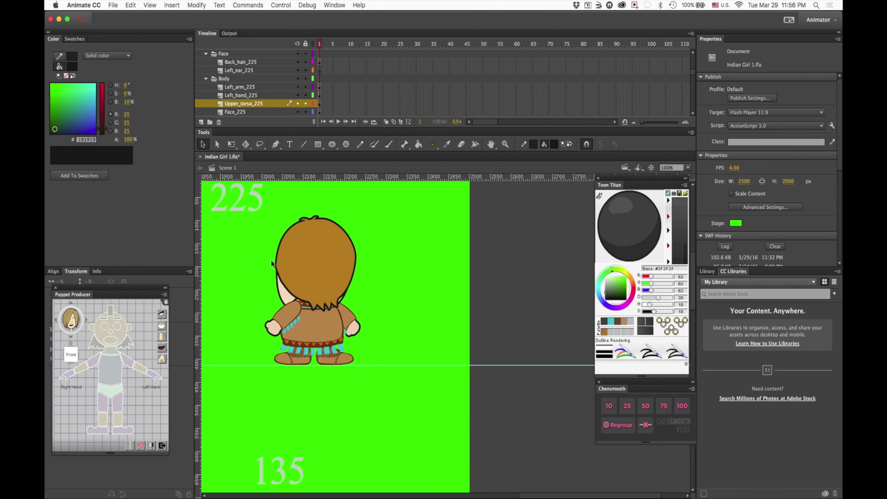
# Step: Open the Back_hair_180 symbol, copy all of its hair, headband and feather artwork, and return to Scene 1
pyautogui.hscroll(-15, 282, 276)
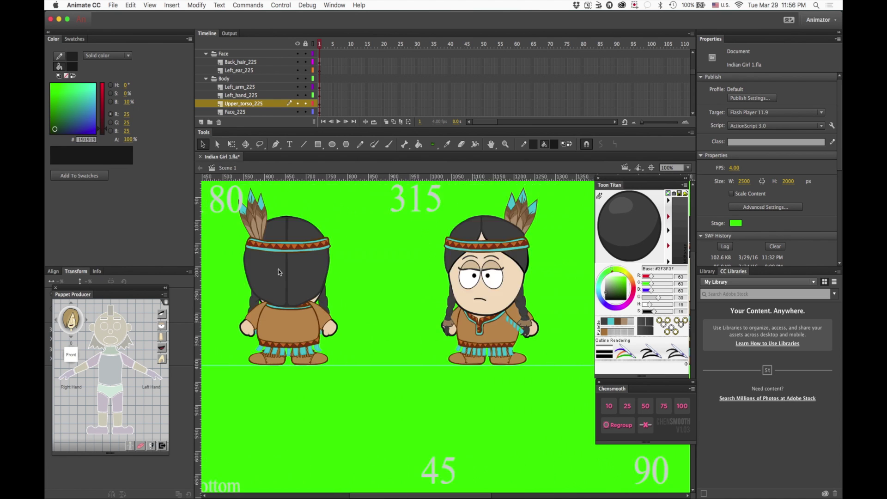
pyautogui.doubleClick(421, 276)
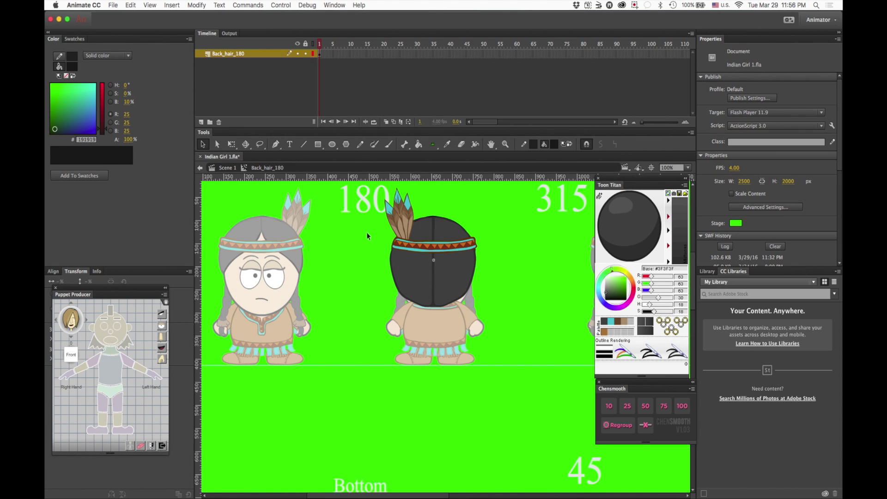
pyautogui.press('super+a')
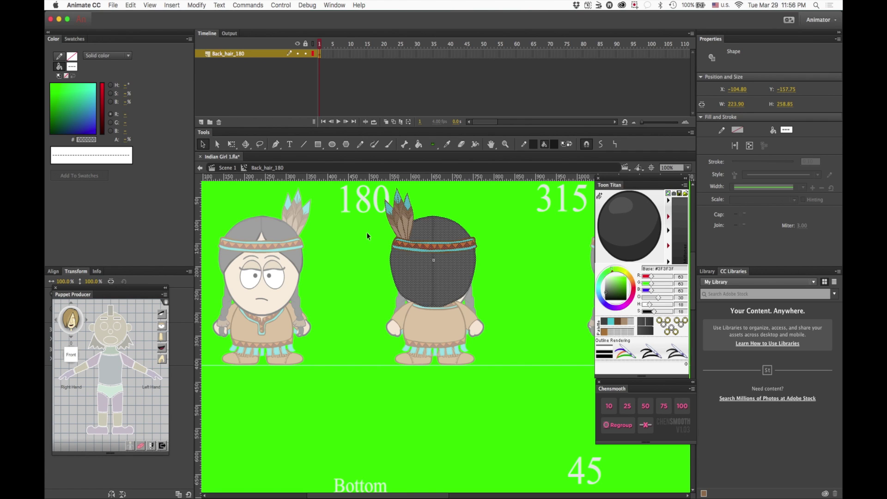
pyautogui.click(491, 279)
pyautogui.hscroll(5, 491, 284)
pyautogui.hscroll(10, 491, 285)
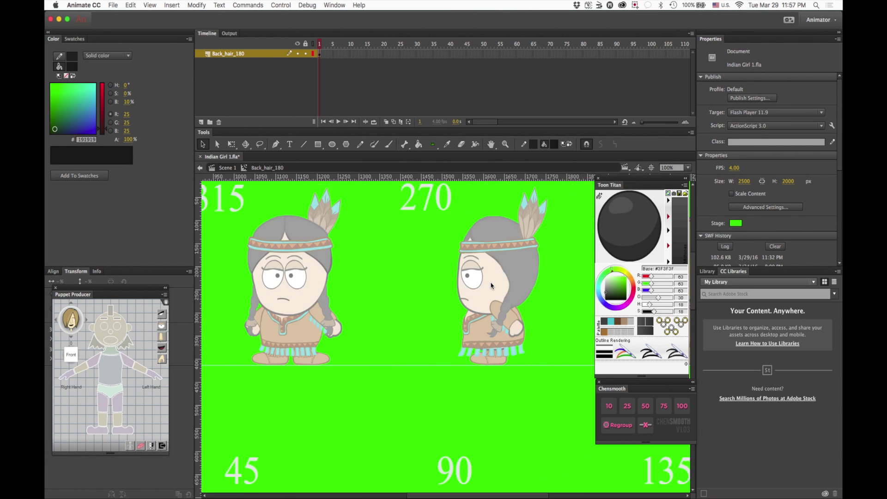
pyautogui.hscroll(-5, 450, 279)
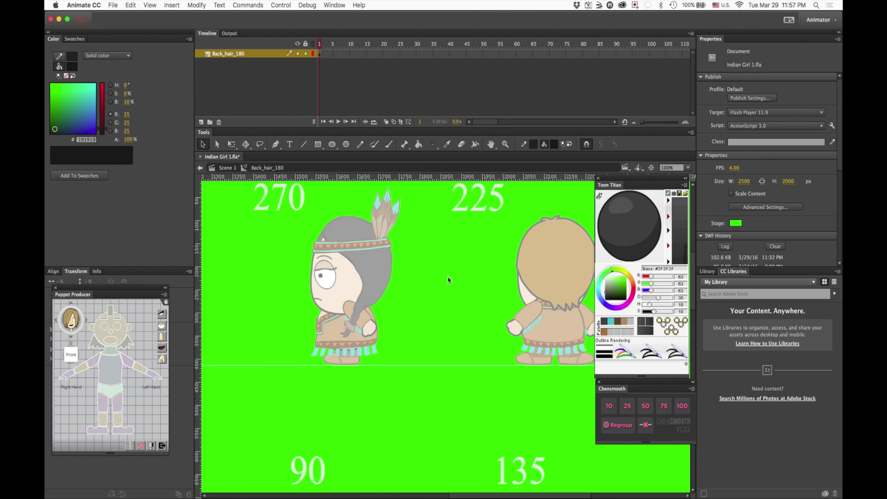
pyautogui.hscroll(2, 450, 279)
pyautogui.press('super+e')
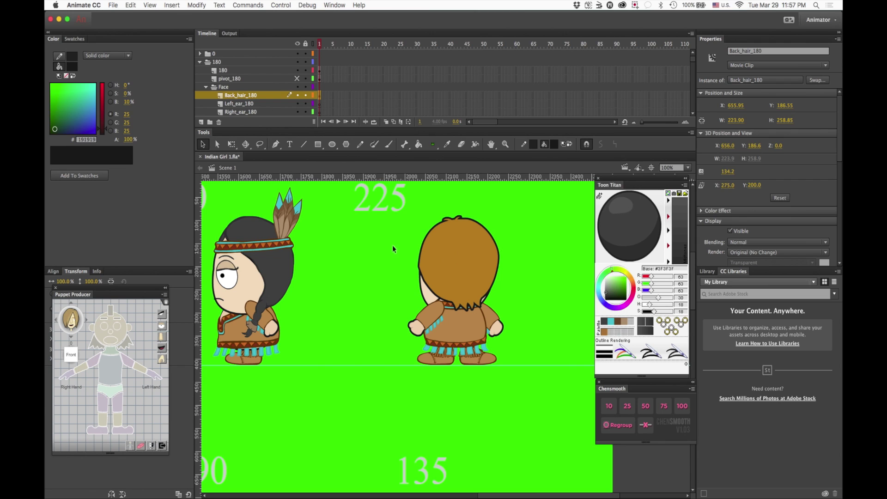
pyautogui.hscroll(3, 458, 250)
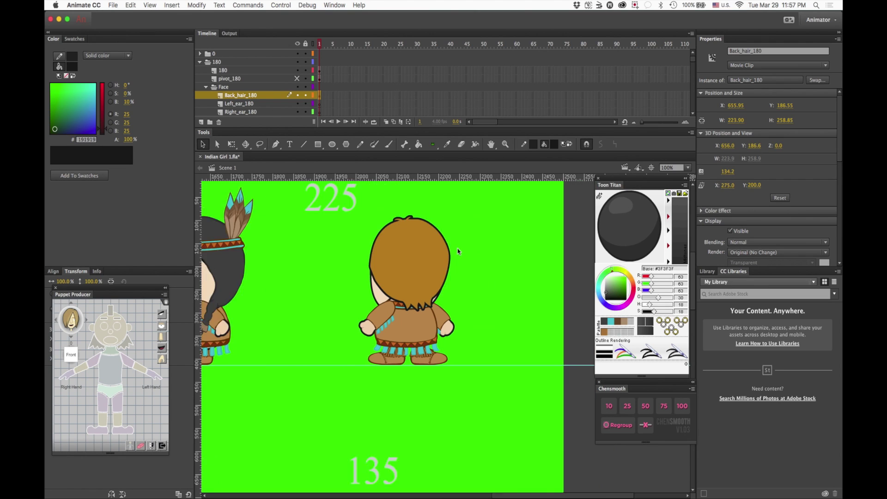
# Step: Open the Back_hair_225 symbol and replace its brown hair group with the copied hair artwork, placed over the head
pyautogui.click(384, 248)
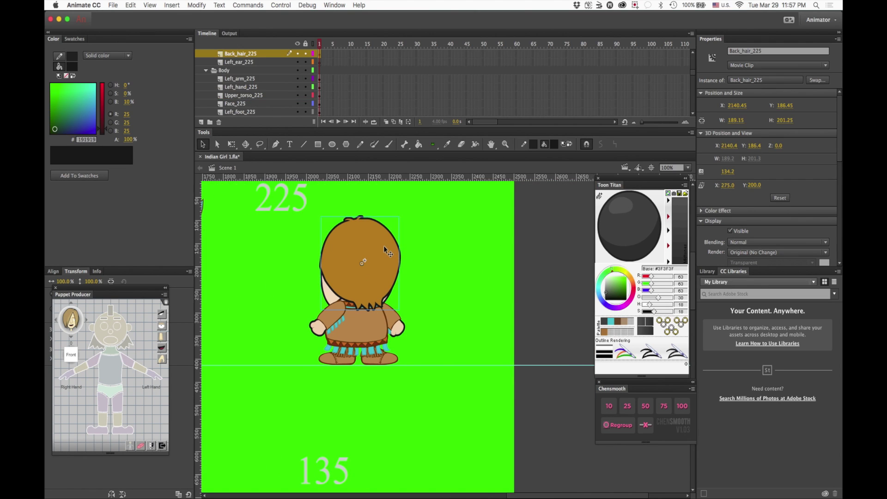
pyautogui.press('Delete')
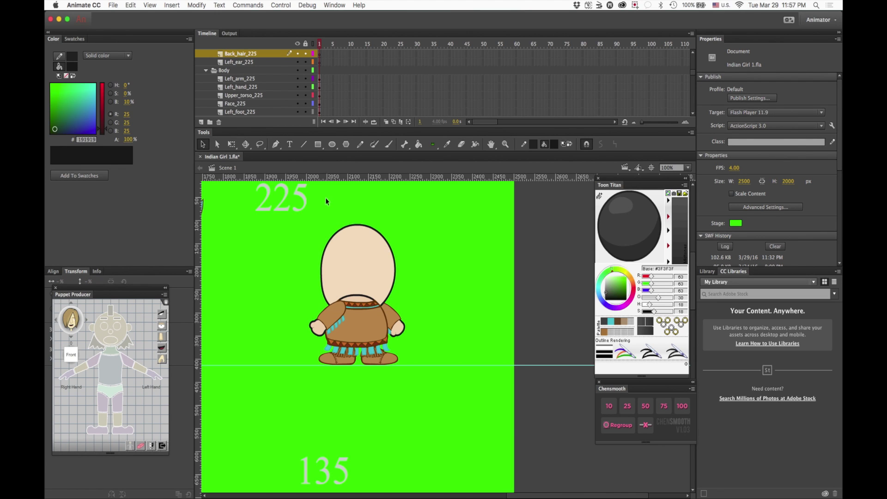
pyautogui.doubleClick(363, 259)
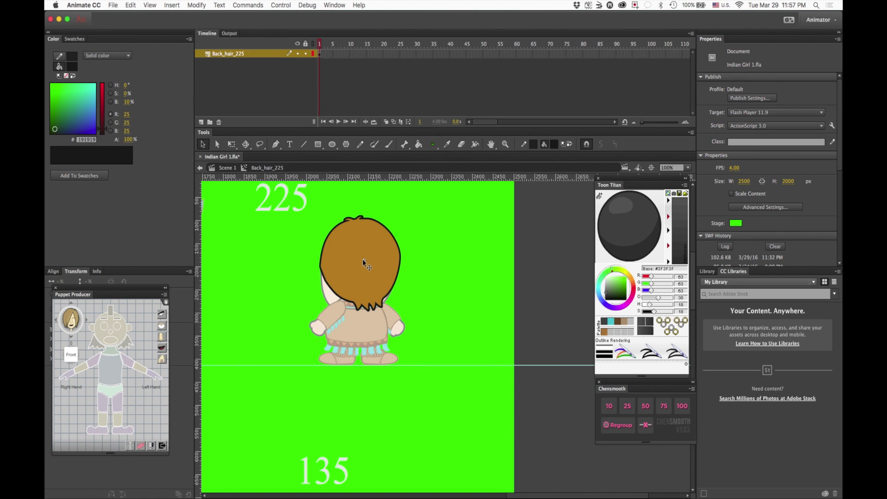
pyautogui.click(333, 232)
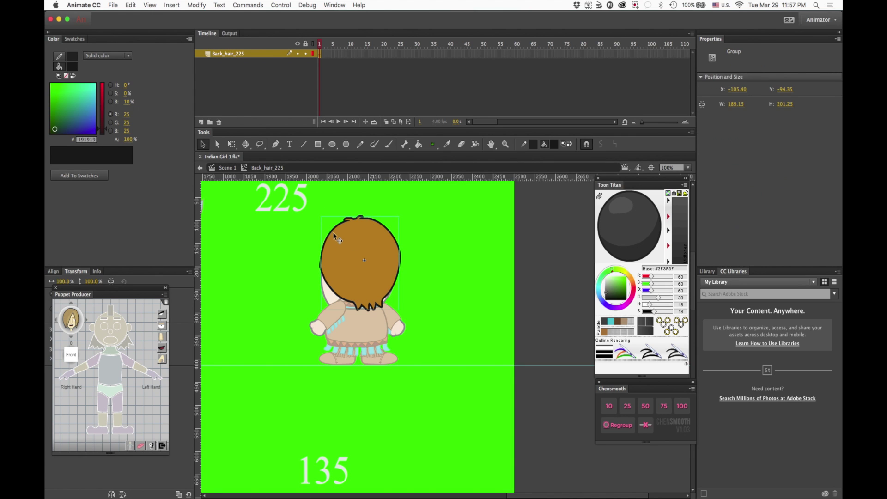
pyautogui.press('Delete')
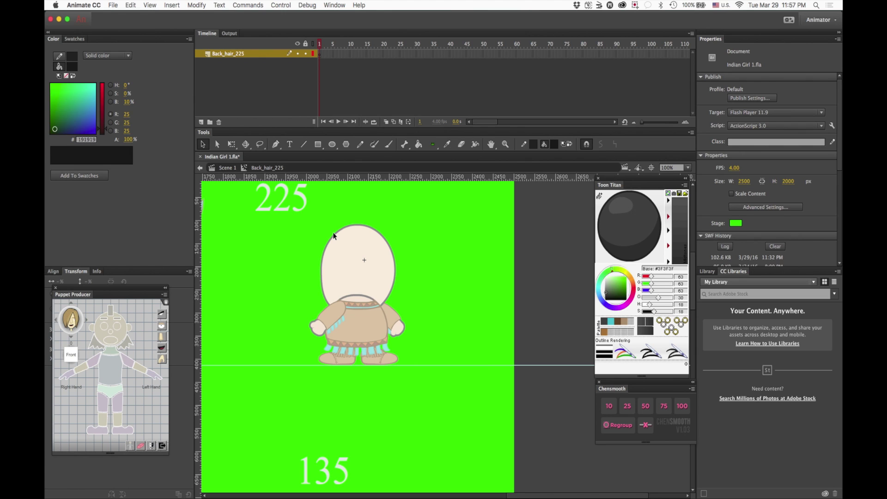
pyautogui.press('super+v')
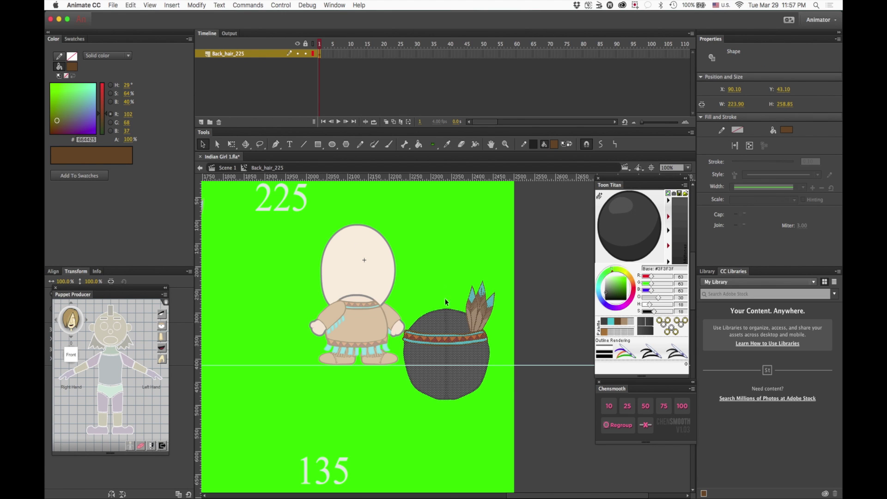
pyautogui.moveTo(425, 351); pyautogui.dragTo(332, 260)
# Step: Place horizontal guides at the feather tips and at the lower edge of the hair on the 180 view
pyautogui.hscroll(-15, 332, 262)
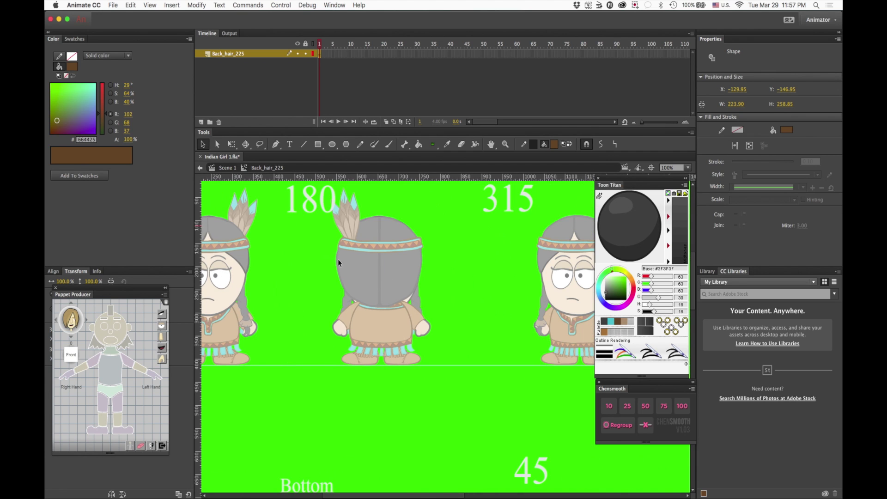
pyautogui.moveTo(402, 178); pyautogui.dragTo(409, 308)
pyautogui.moveTo(384, 178); pyautogui.dragTo(384, 188)
# Step: Nudge the pasted hair on the 225 view to X -126.95 and Y -156.95 to line it up with the guides
pyautogui.hscroll(10, 384, 189)
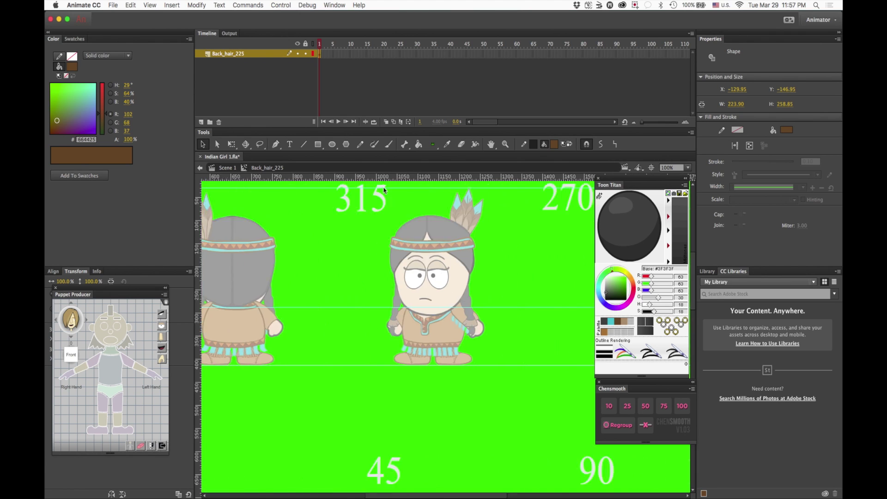
pyautogui.hscroll(8, 384, 189)
pyautogui.scroll(3, 384, 190)
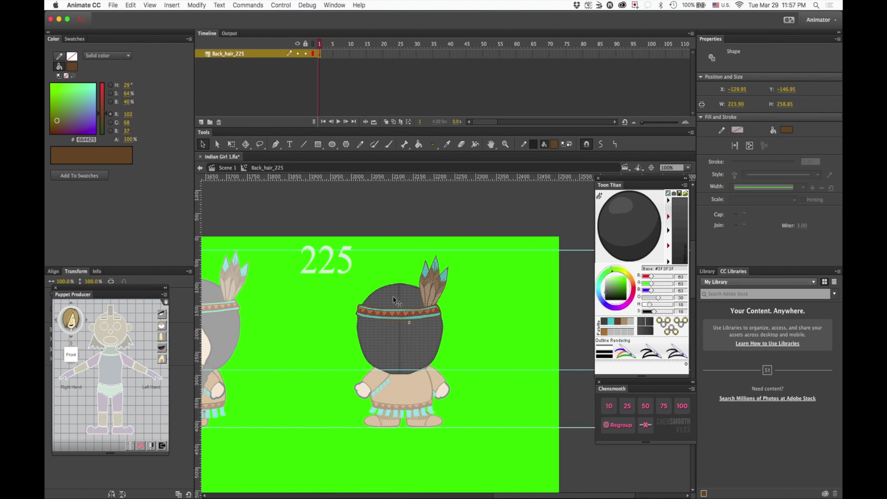
pyautogui.hotkey('shift', 'Up')
pyautogui.hotkey('shift', 'Up')
pyautogui.press('Down')
pyautogui.press('Down')
pyautogui.press('Down')
pyautogui.press('Down')
pyautogui.press('Down')
pyautogui.press('Down')
pyautogui.press('Down')
pyautogui.press('Down')
pyautogui.press('Down')
pyautogui.press('Down')
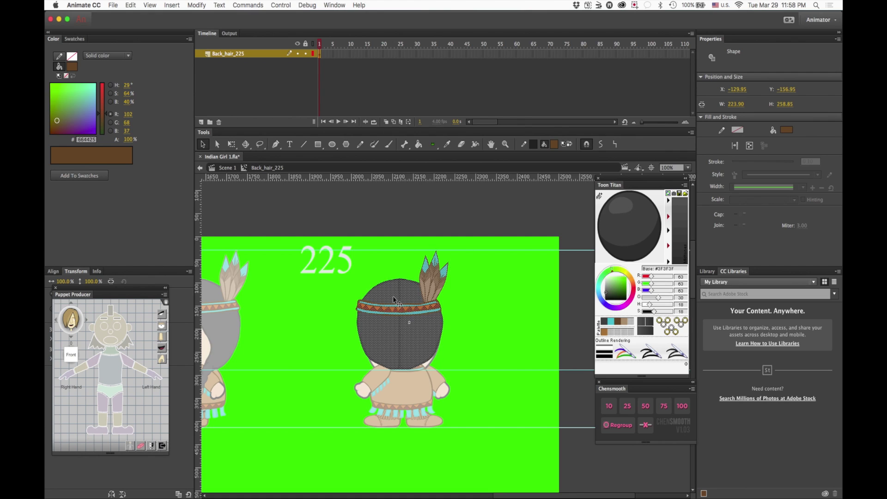
pyautogui.press('Right')
pyautogui.press('Right')
pyautogui.press('Right')
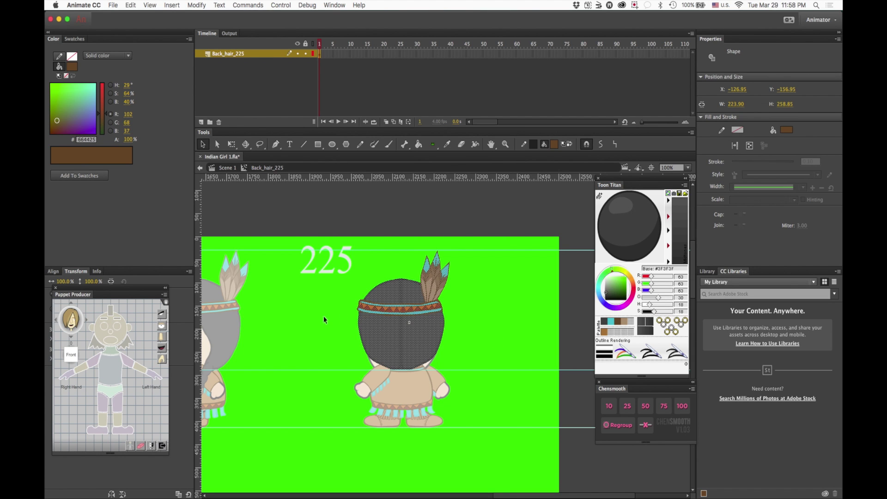
# Step: Compare the hair with the finished views and flip the 225 hair artwork horizontally
pyautogui.hscroll(-10, 324, 316)
pyautogui.hscroll(-7, 323, 318)
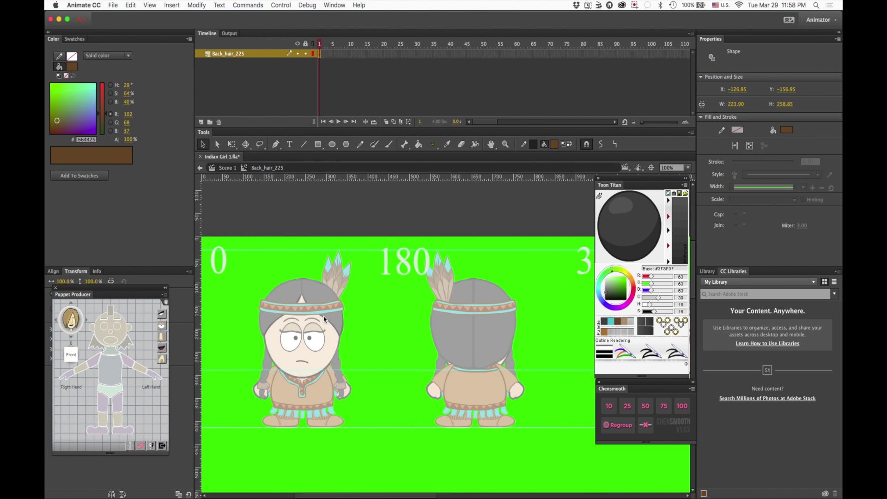
pyautogui.hscroll(3, 324, 319)
pyautogui.hscroll(-2, 324, 319)
pyautogui.hscroll(18, 325, 318)
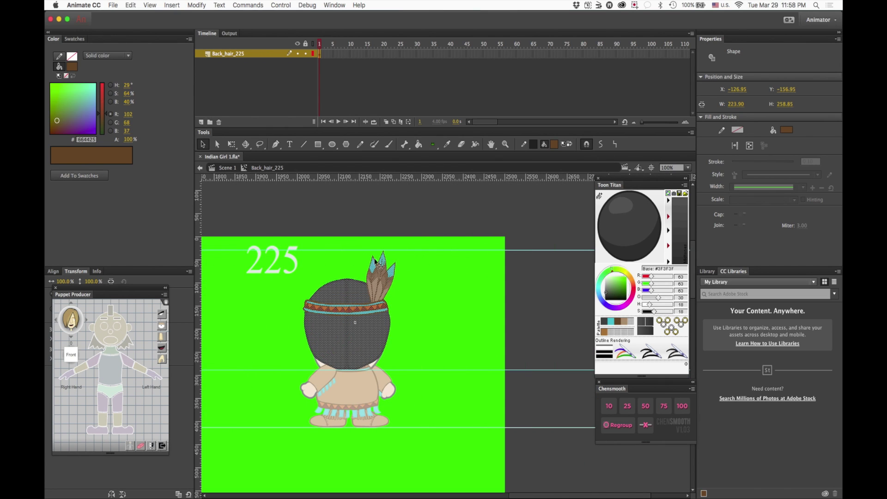
pyautogui.click(199, 6)
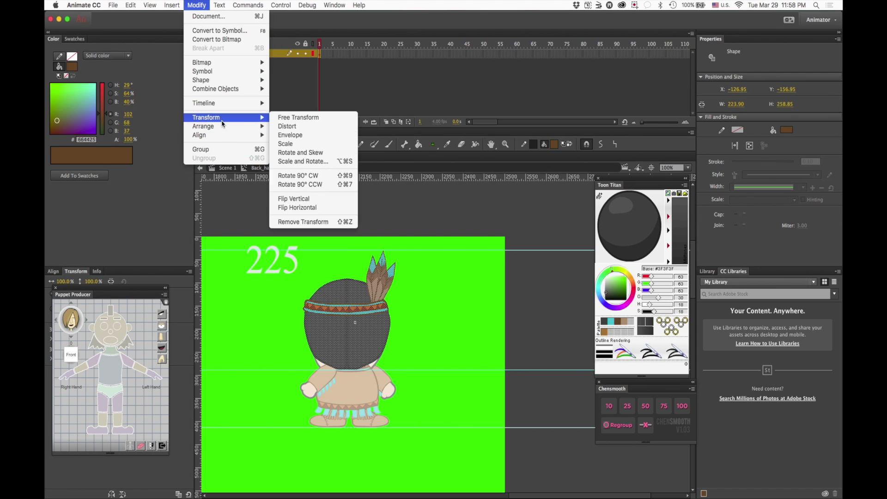
pyautogui.moveTo(245, 118)
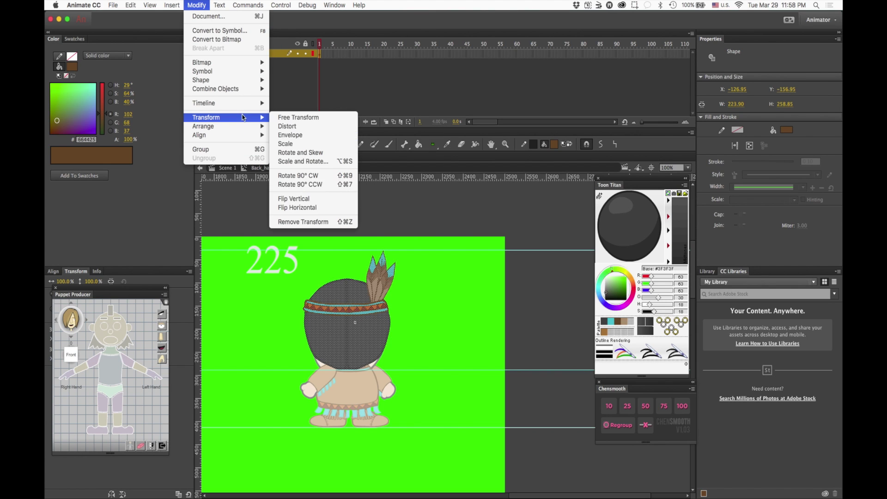
pyautogui.click(302, 207)
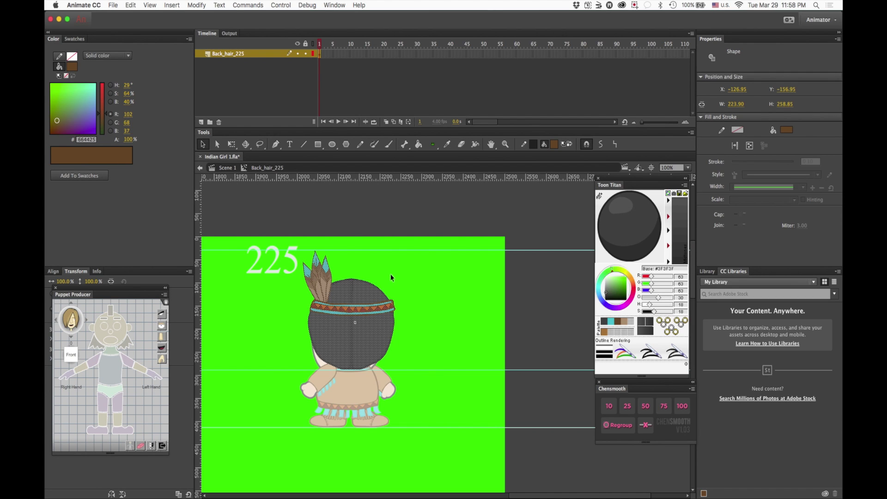
# Step: Nudge the flipped hair left to X -131.95 to centre it on the head, and deselect it
pyautogui.press('Left')
pyautogui.press('Left')
pyautogui.press('Left')
pyautogui.press('Left')
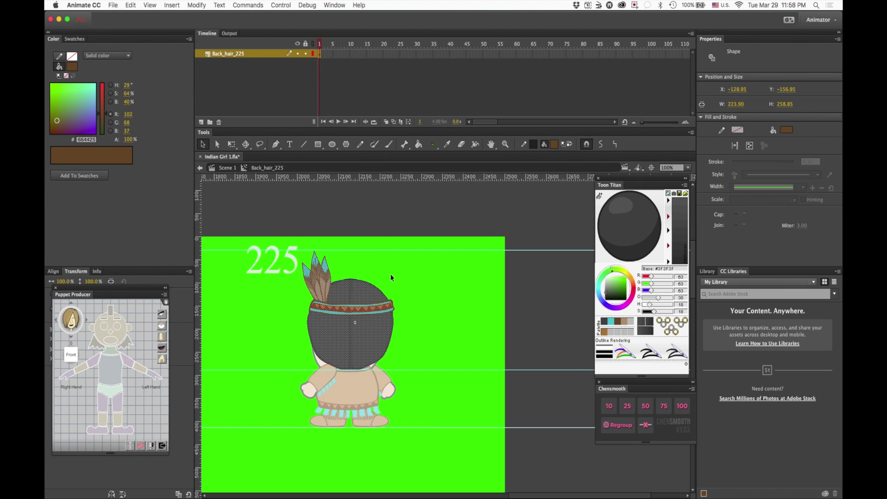
pyautogui.press('Left')
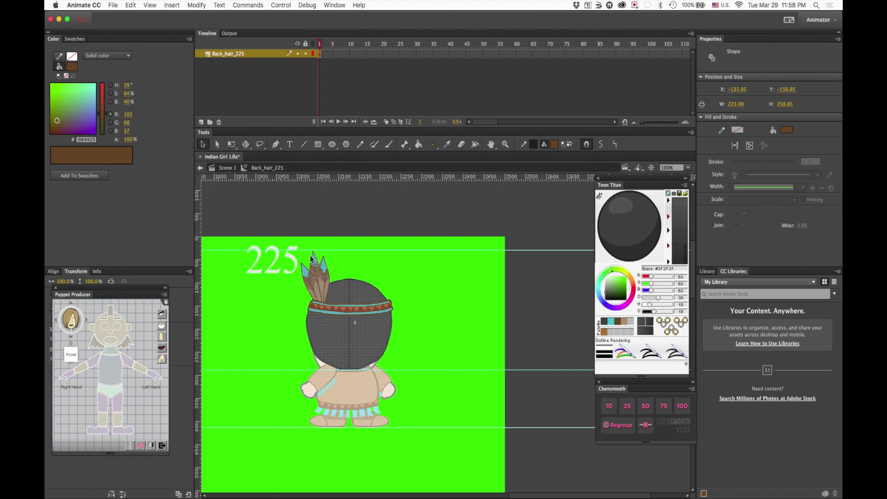
pyautogui.click(342, 263)
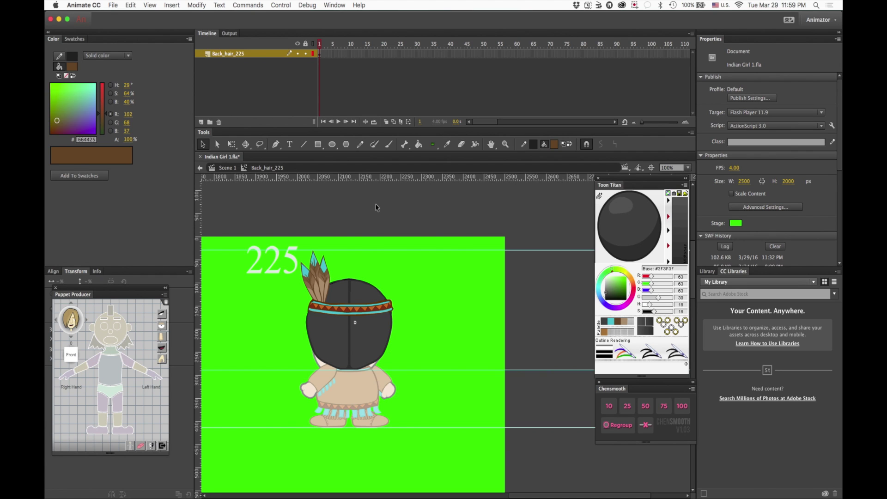
# Step: Brush over the straight parting line above and below the headband with the hair colour #3F3F3F
pyautogui.press('super+equal')
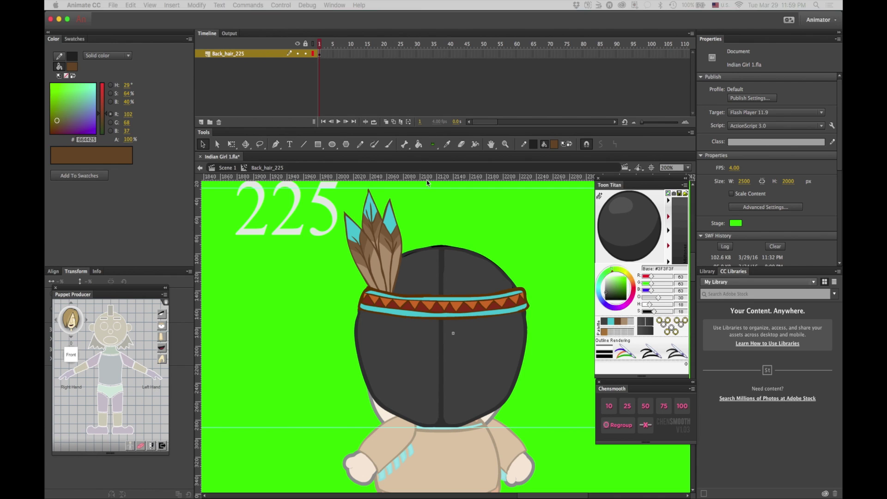
pyautogui.click(389, 144)
pyautogui.moveTo(441, 279)
pyautogui.mouseDown()
pyautogui.moveTo(440, 265)
pyautogui.moveTo(443, 273)
pyautogui.mouseUp()
pyautogui.click(623, 227)
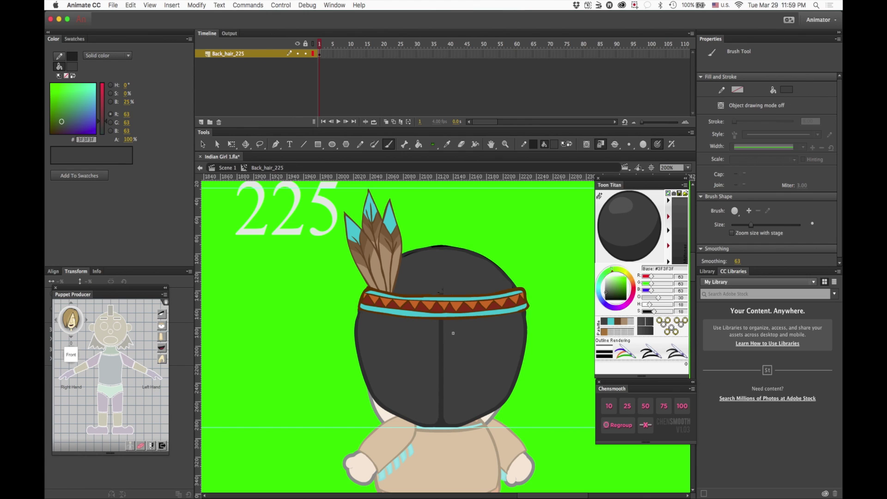
pyautogui.moveTo(441, 323)
pyautogui.mouseDown()
pyautogui.moveTo(435, 383)
pyautogui.moveTo(440, 420)
pyautogui.mouseUp()
# Step: Brush a curved parting line in #2D2D2D from the crown down to the lower edge of the hair
pyautogui.click(629, 251)
pyautogui.moveTo(433, 250)
pyautogui.mouseDown()
pyautogui.moveTo(451, 322)
pyautogui.moveTo(447, 423)
pyautogui.mouseUp()
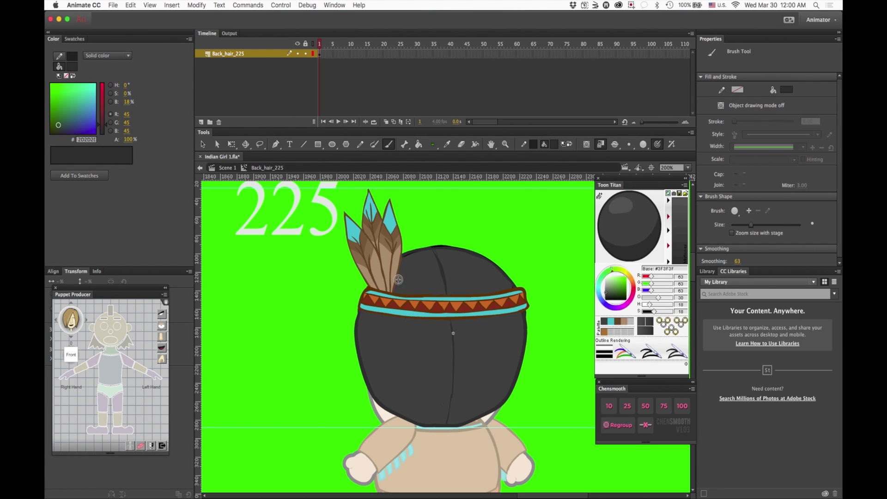
pyautogui.moveTo(454, 371); pyautogui.dragTo(448, 422)
pyautogui.moveTo(453, 325); pyautogui.dragTo(455, 364)
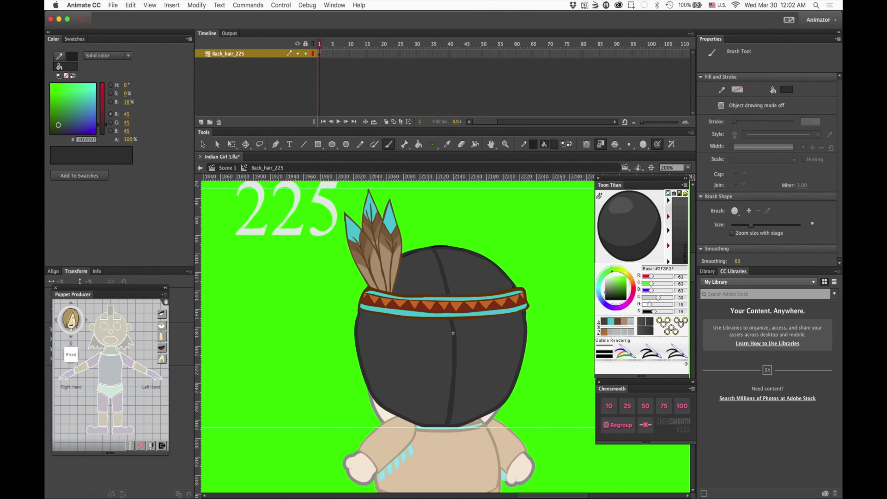
pyautogui.moveTo(441, 265); pyautogui.dragTo(451, 288)
# Step: Try to delete the hair's left outline below the headband and repaint it with the Brush tool
pyautogui.press('v')
pyautogui.click(356, 340)
pyautogui.press('Delete')
pyautogui.press('b')
pyautogui.moveTo(361, 314); pyautogui.dragTo(397, 412)
pyautogui.moveTo(363, 340); pyautogui.dragTo(381, 406)
pyautogui.moveTo(359, 310)
pyautogui.mouseDown()
pyautogui.moveTo(360, 350)
pyautogui.moveTo(442, 427)
pyautogui.mouseUp()
pyautogui.click(628, 228)
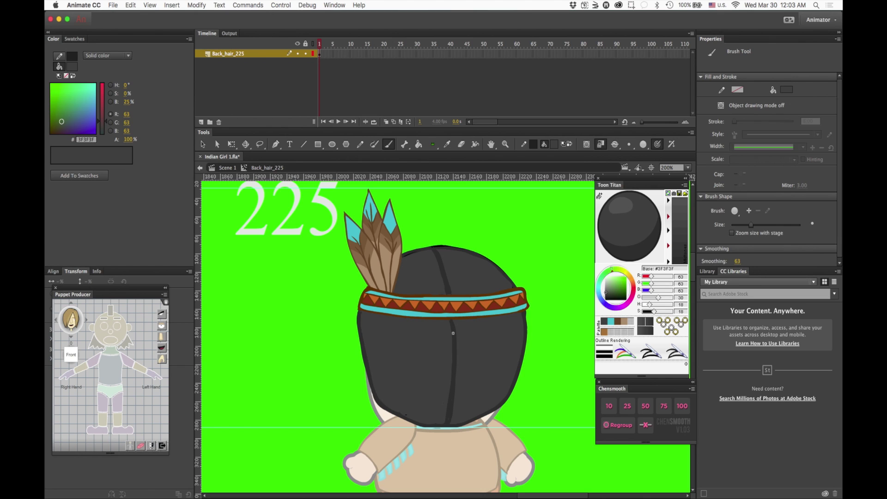
# Step: Finish editing the Back_hair_225 symbol and return to Scene 1 to check the row of finished views
pyautogui.press('v')
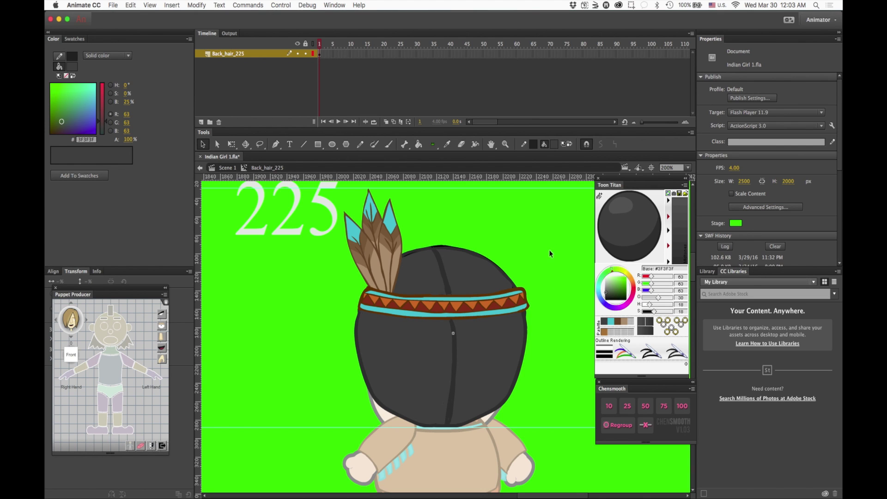
pyautogui.doubleClick(549, 251)
pyautogui.press('super+1')
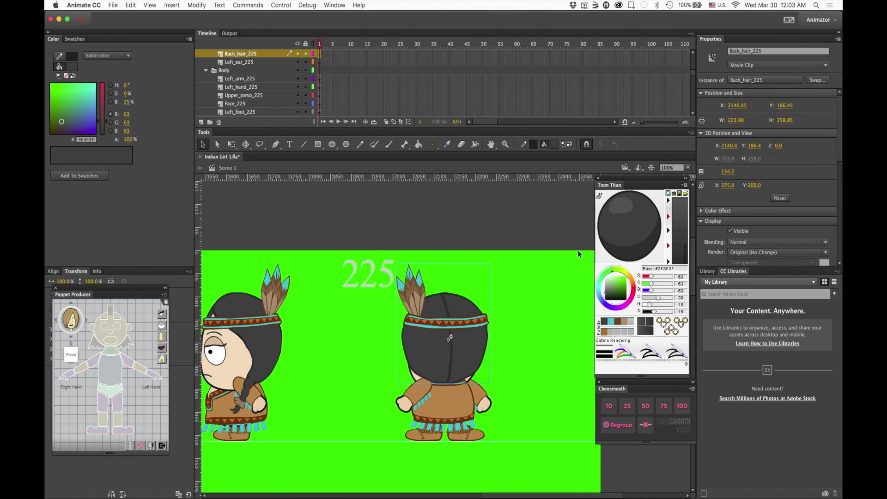
pyautogui.press('super+minus')
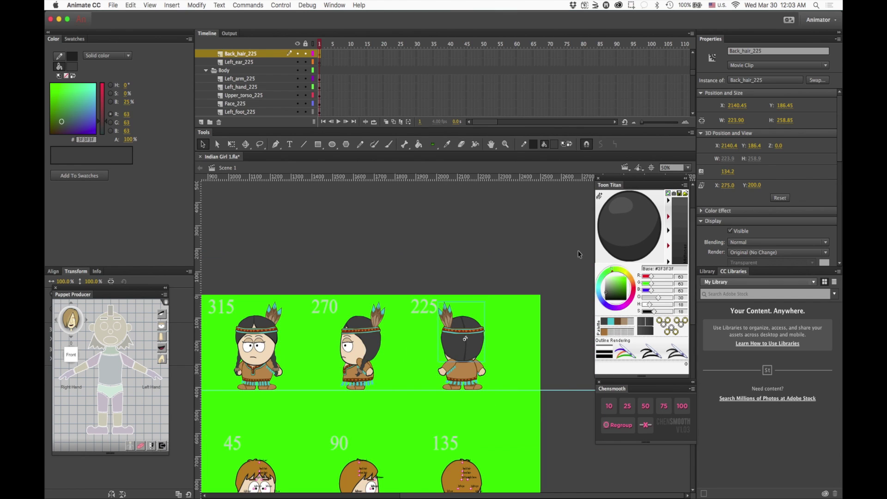
pyautogui.hscroll(-3, 578, 254)
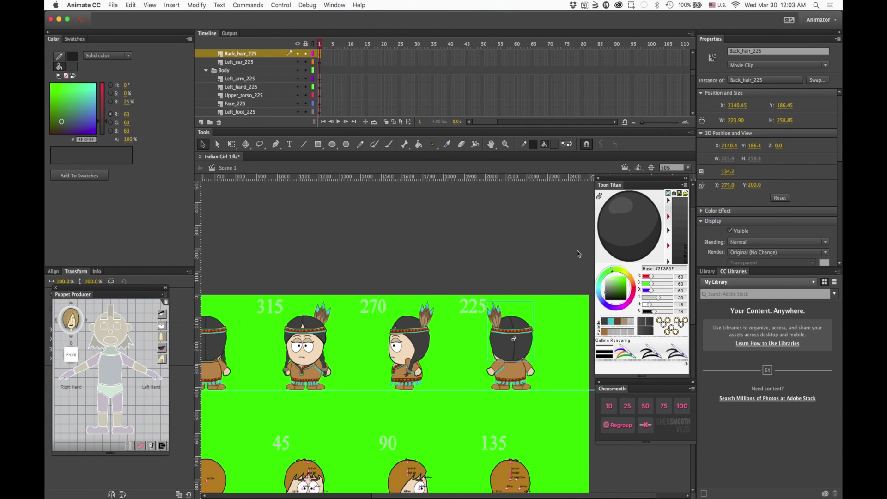
# Step: Copy all the braid artwork inside the 180 view's front hair symbol and return to Scene 1
pyautogui.hscroll(-6, 578, 254)
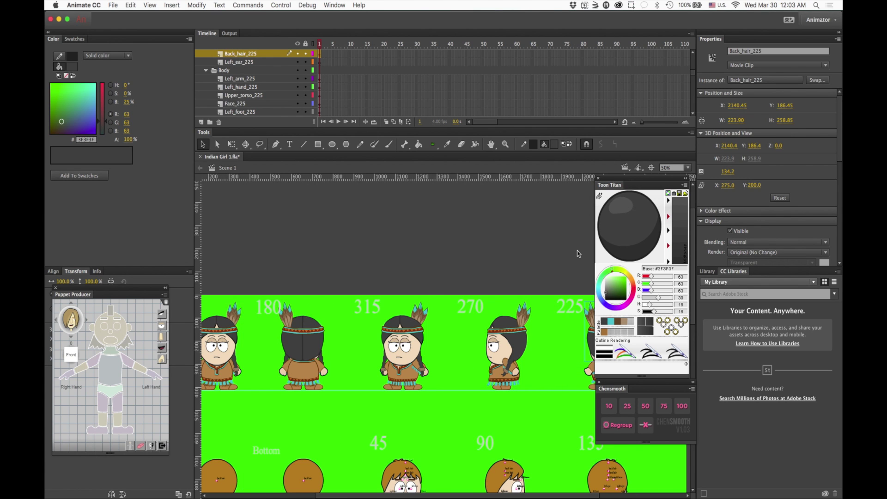
pyautogui.hscroll(-3, 578, 254)
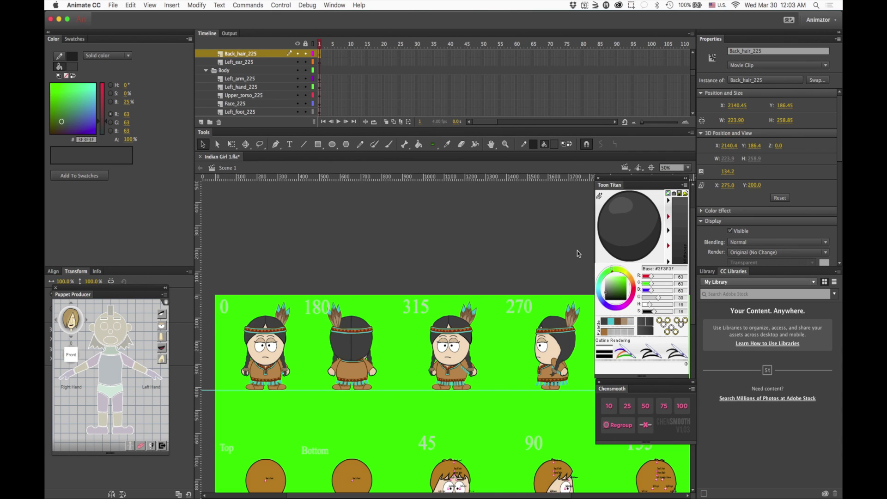
pyautogui.hscroll(3, 578, 253)
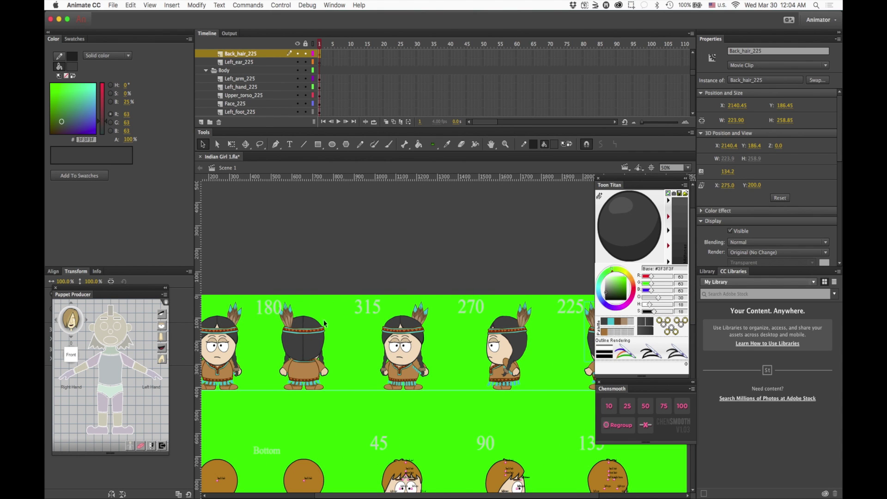
pyautogui.doubleClick(325, 354)
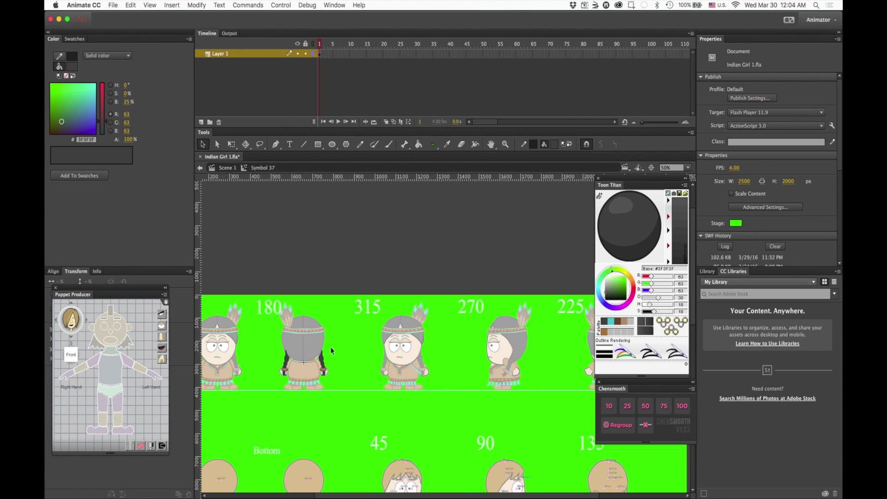
pyautogui.press('super+a')
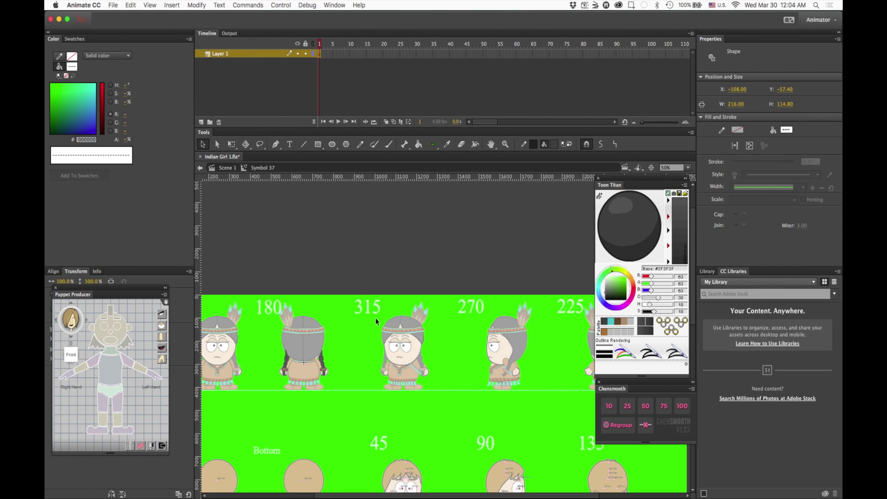
pyautogui.doubleClick(352, 329)
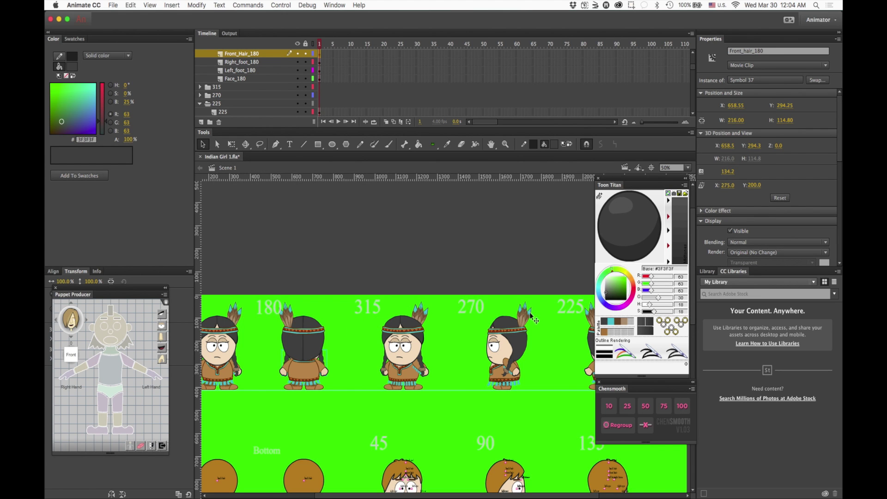
# Step: Add a new layer directly above Left_foot_225 in the 225 view's Body folder
pyautogui.hscroll(5, 531, 314)
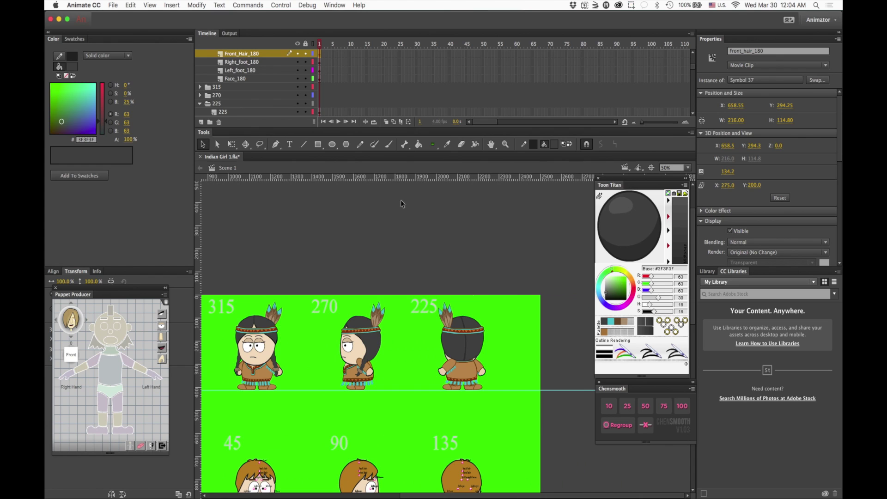
pyautogui.click(217, 112)
pyautogui.scroll(-5, 220, 112)
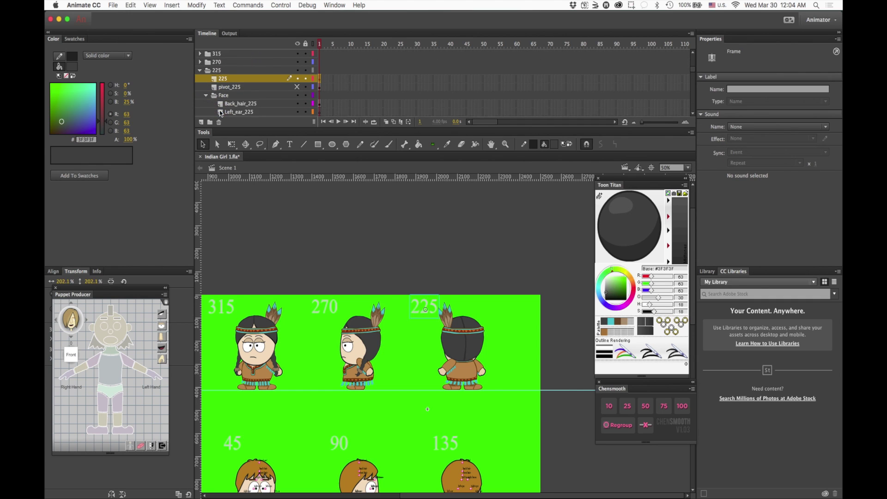
pyautogui.scroll(-8, 220, 111)
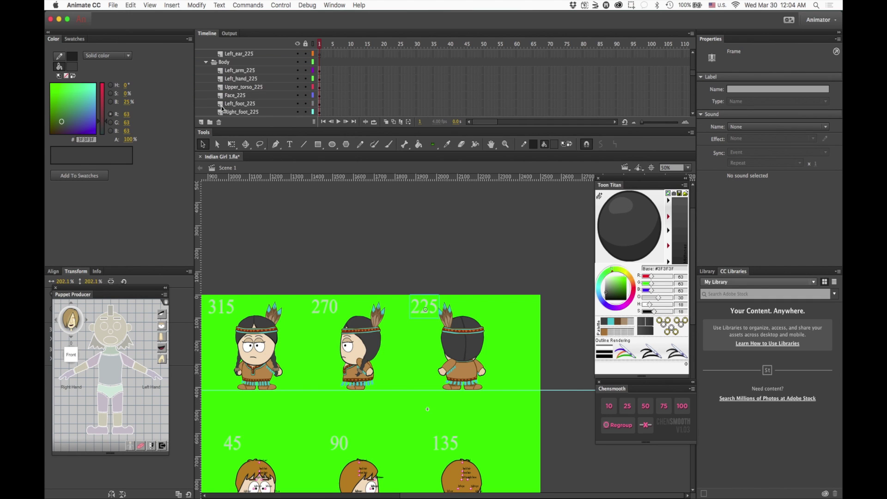
pyautogui.scroll(-3, 222, 110)
pyautogui.scroll(4, 222, 109)
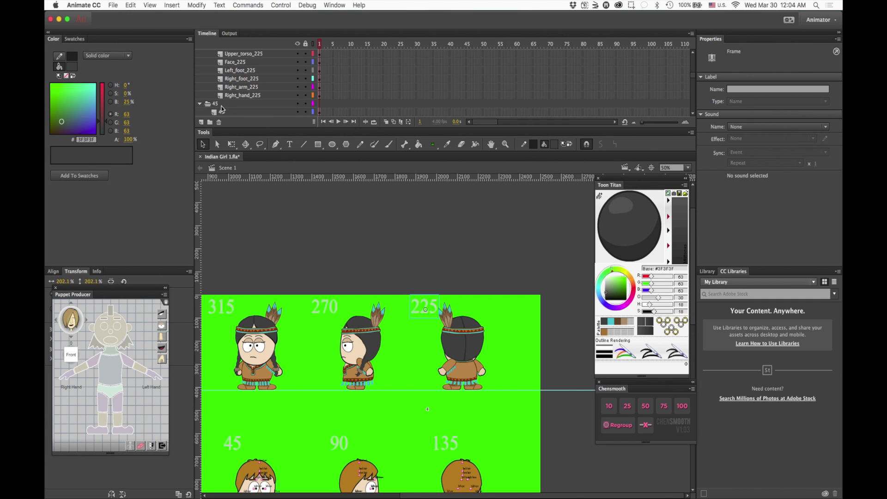
pyautogui.scroll(-2, 220, 99)
pyautogui.scroll(2, 220, 99)
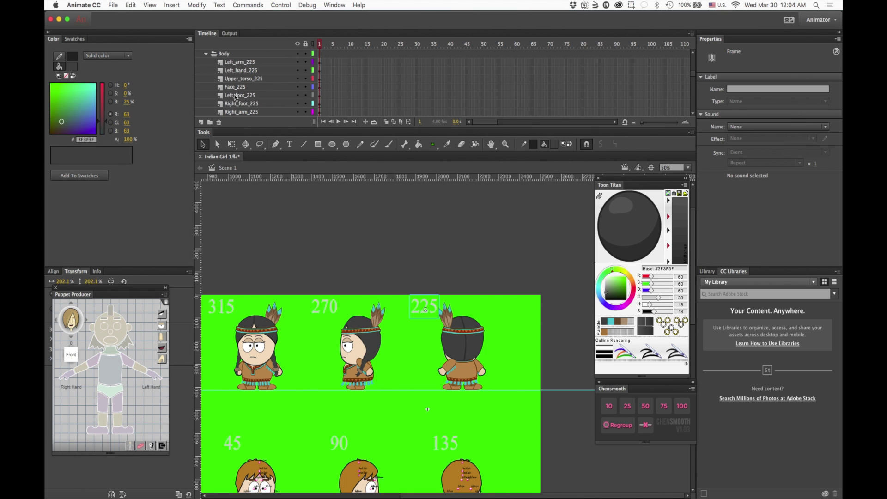
pyautogui.click(239, 95)
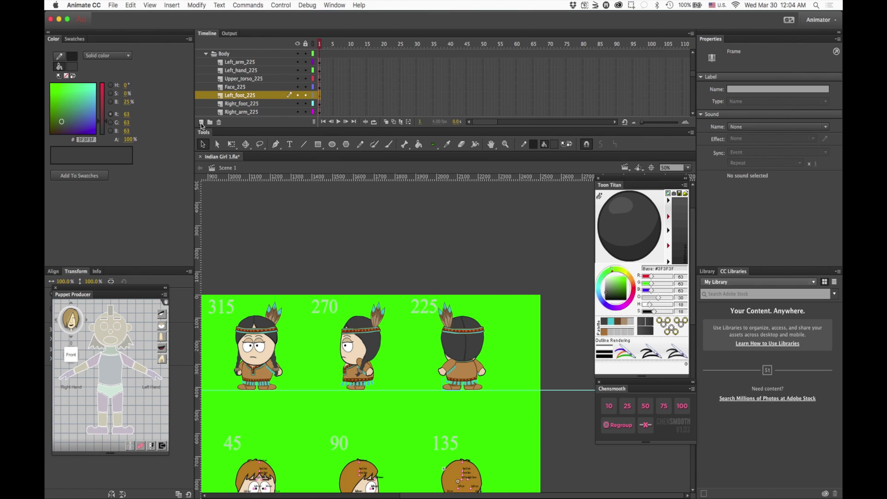
pyautogui.click(201, 123)
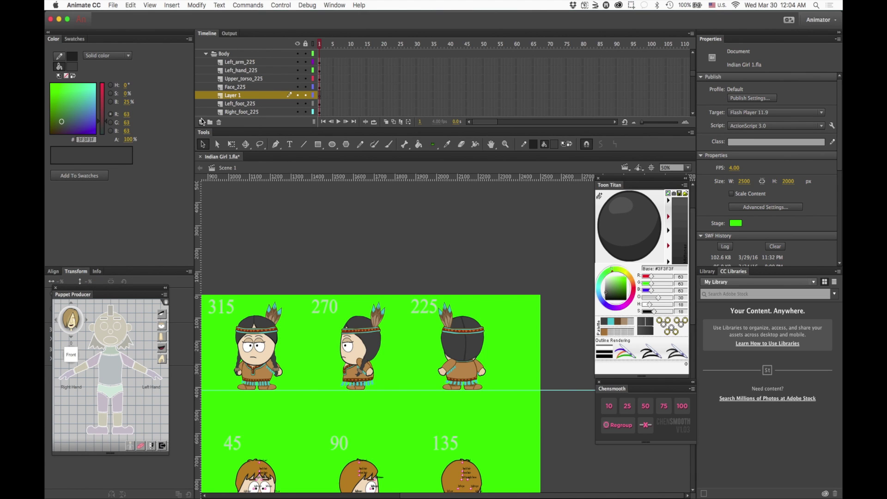
# Step: Rename the new layer as Front Hair
pyautogui.doubleClick(229, 95)
pyautogui.write('F')
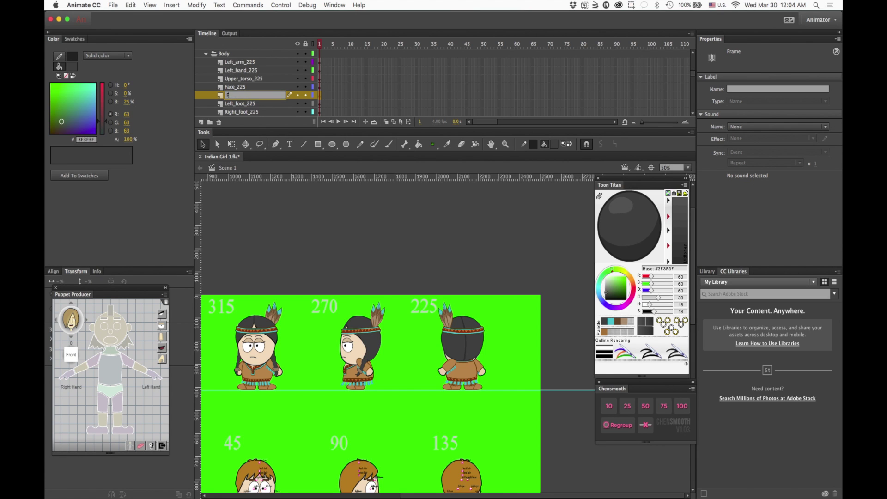
pyautogui.write('ront Hair')
pyautogui.press('Return')
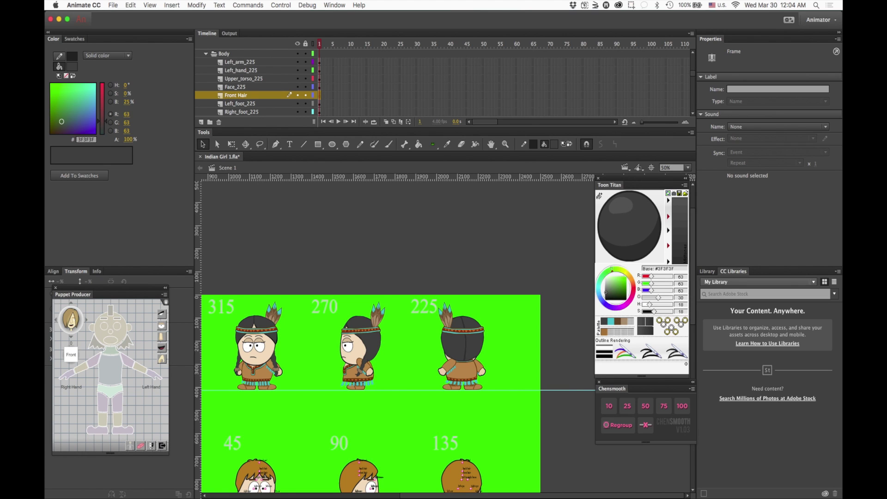
# Step: Paste the copied braids into the Front Hair layer and move them level with the 315 view's braids for comparison
pyautogui.hotkey('ctrl', 'v')
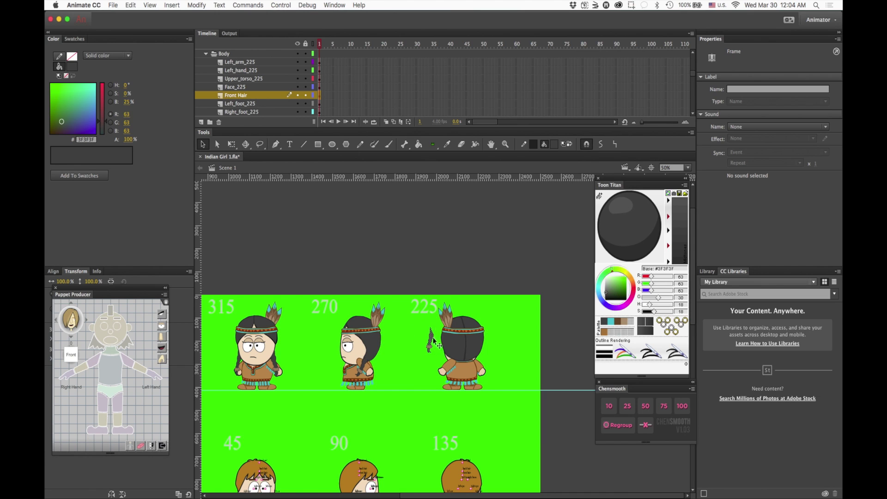
pyautogui.moveTo(433, 345); pyautogui.dragTo(316, 365)
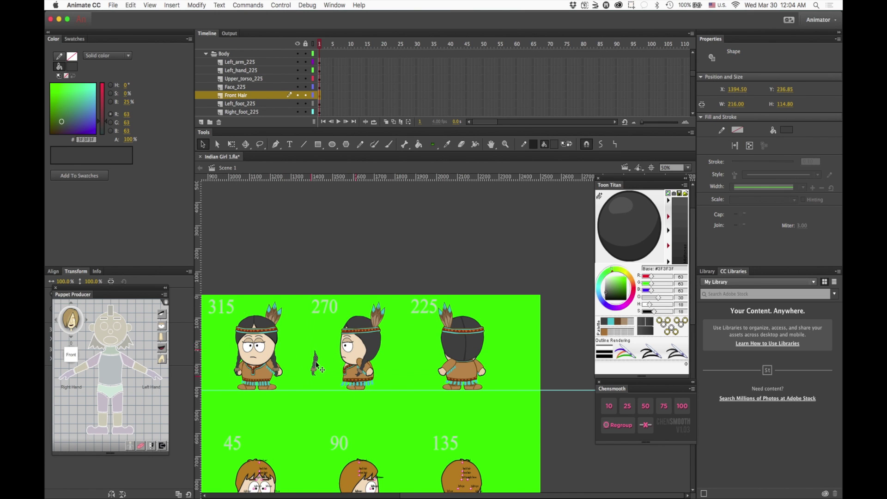
pyautogui.press('super+1')
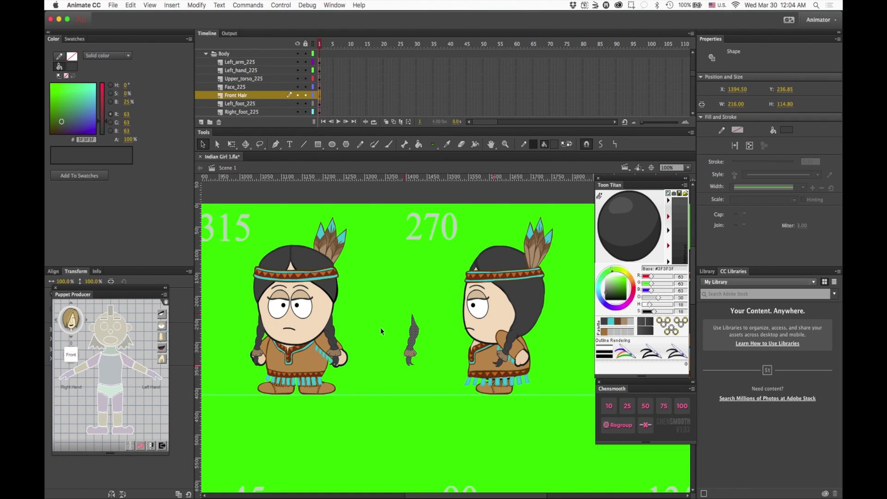
pyautogui.moveTo(410, 346); pyautogui.dragTo(285, 345)
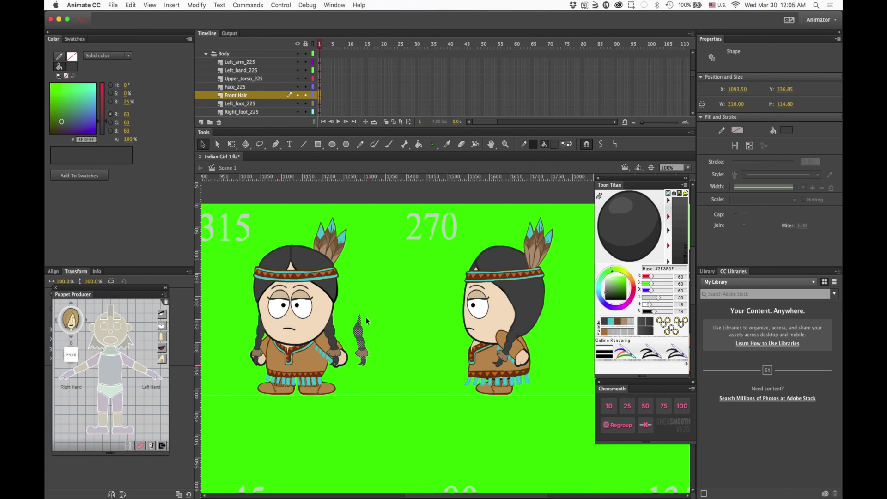
# Step: Add a horizontal guide level with the braid tips and place the pasted braids on both sides of the 225 view's head
pyautogui.moveTo(331, 176); pyautogui.dragTo(339, 366)
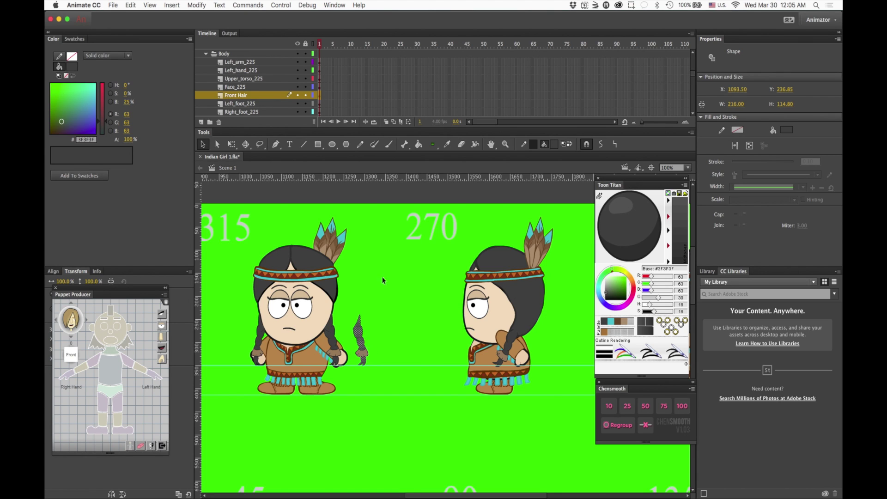
pyautogui.click(275, 98)
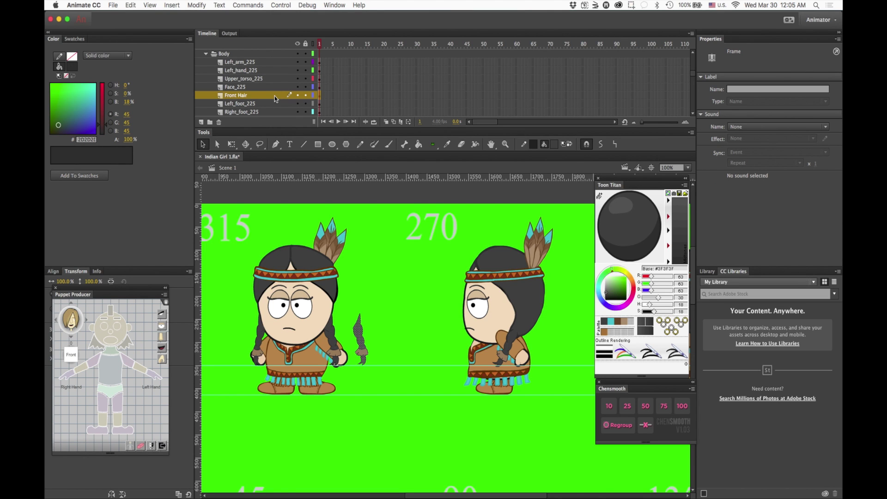
pyautogui.press('super+minus')
pyautogui.press('super+minus')
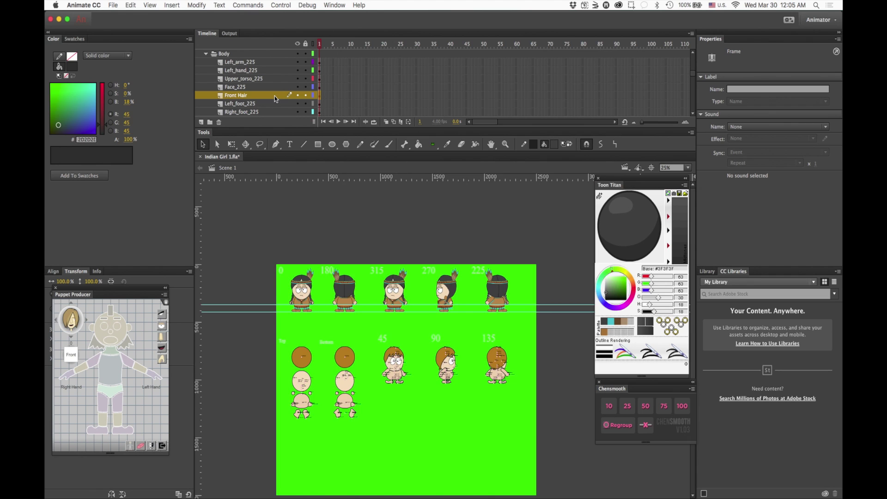
pyautogui.press('super+equal')
pyautogui.press('super+equal')
pyautogui.press('super+equal')
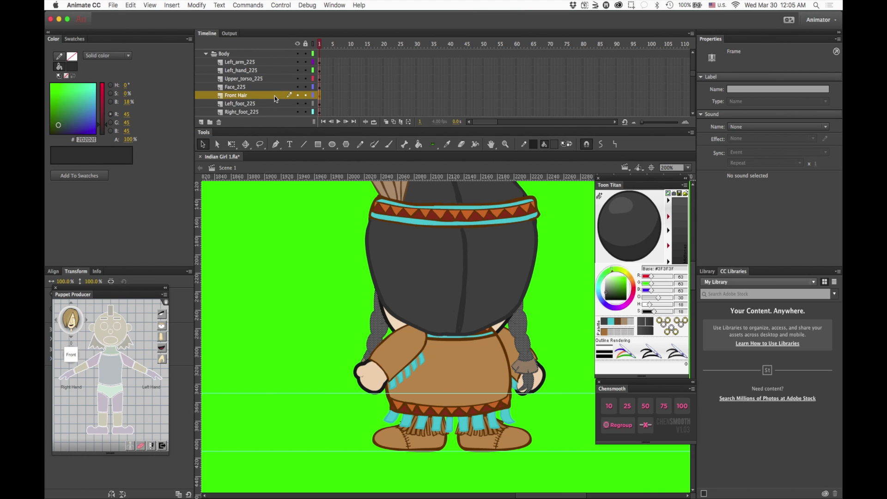
# Step: Compare the braids' height and shape in the 270 and 180 views with those on the 225 view
pyautogui.scroll(2, 275, 98)
pyautogui.hscroll(-10, 275, 240)
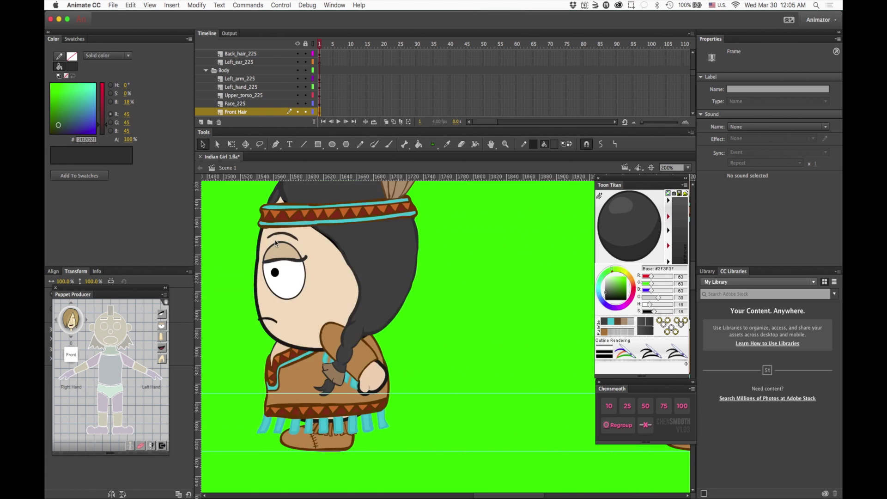
pyautogui.hscroll(-15, 275, 243)
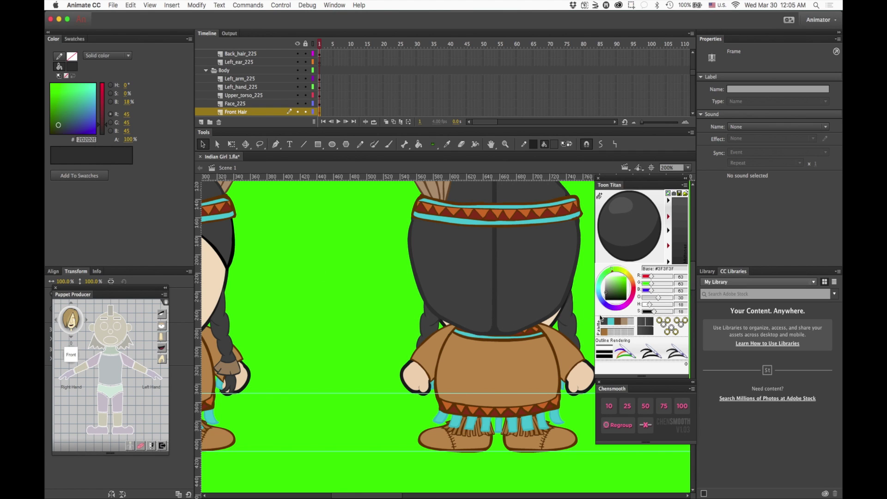
pyautogui.hscroll(15, 540, 331)
pyautogui.scroll(-5, 540, 331)
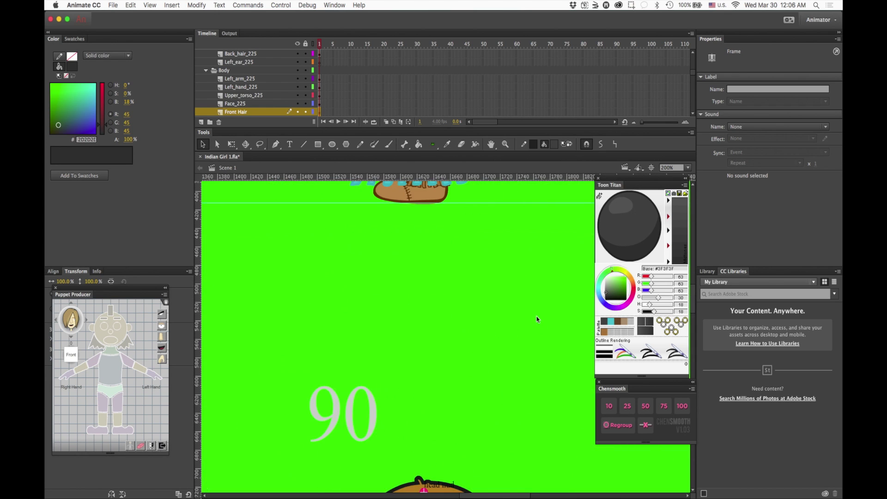
pyautogui.scroll(10, 537, 318)
pyautogui.scroll(-3, 536, 317)
pyautogui.hscroll(15, 537, 319)
pyautogui.scroll(-2, 537, 318)
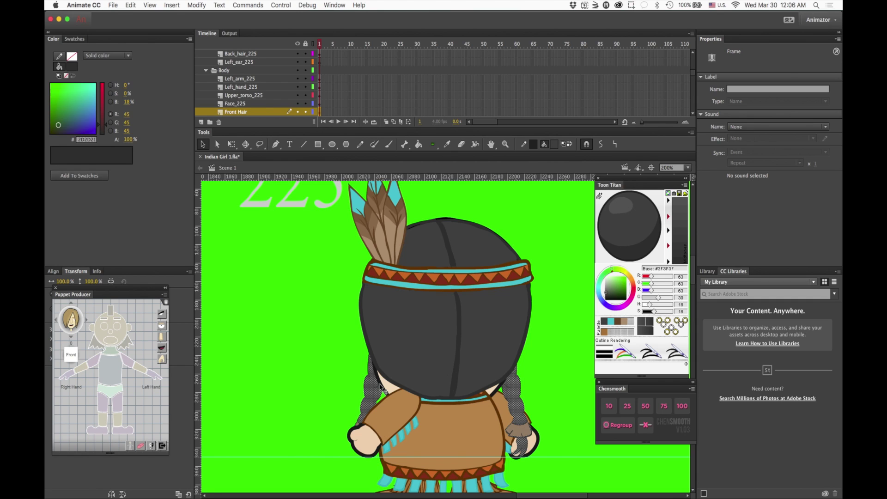
# Step: Move the Front Hair layer to the end of the 225 view's Body folder, below Right_hand_225
pyautogui.moveTo(250, 113); pyautogui.dragTo(254, 59)
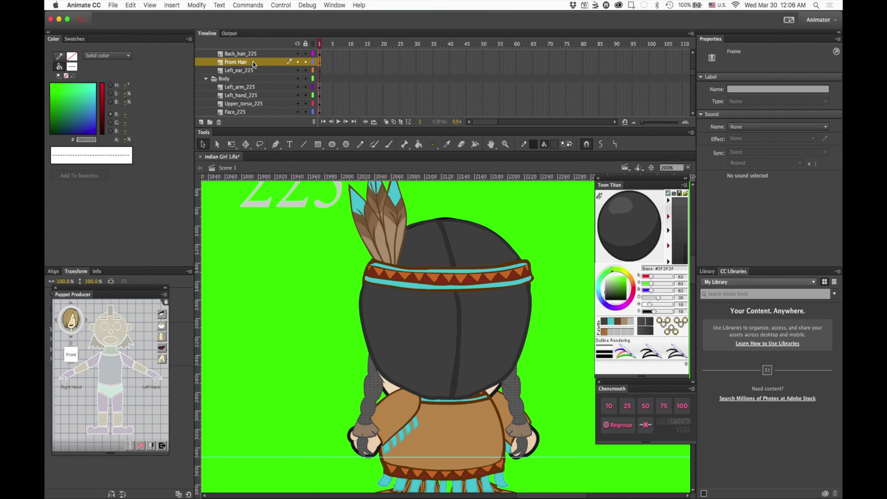
pyautogui.moveTo(254, 62); pyautogui.dragTo(253, 89)
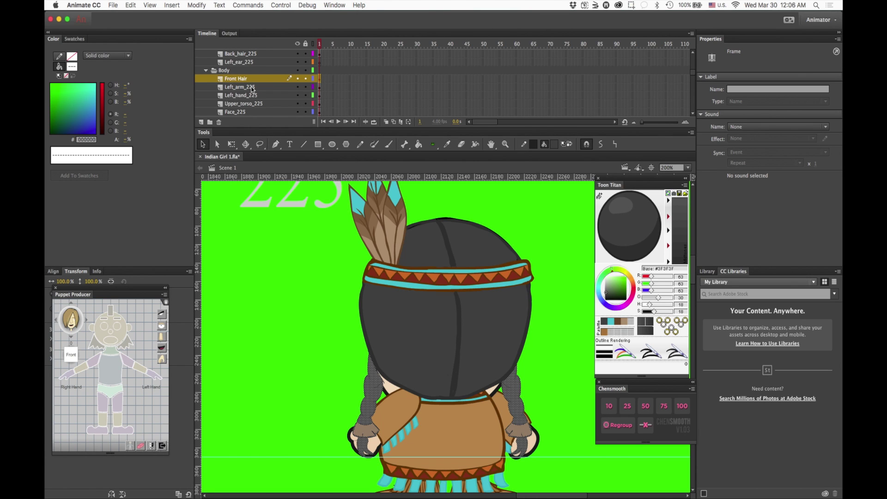
pyautogui.moveTo(243, 79)
pyautogui.mouseDown()
pyautogui.moveTo(240, 114)
pyautogui.moveTo(243, 91)
pyautogui.mouseUp()
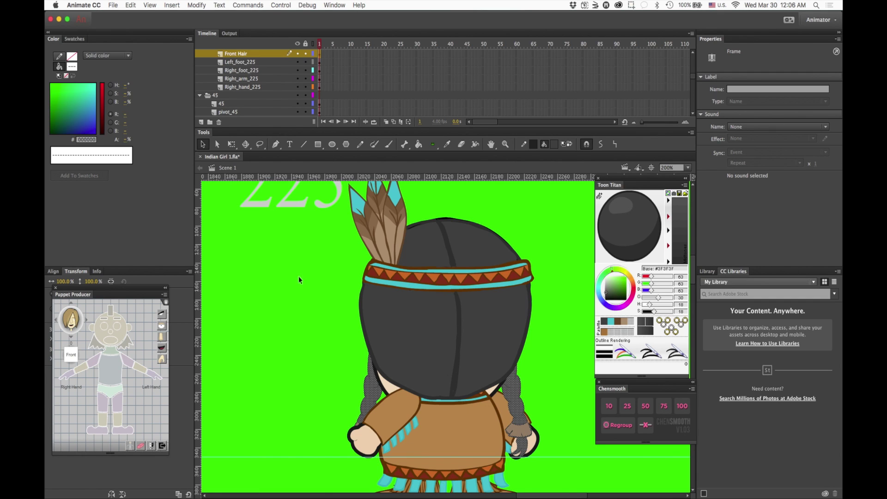
pyautogui.scroll(4, 256, 89)
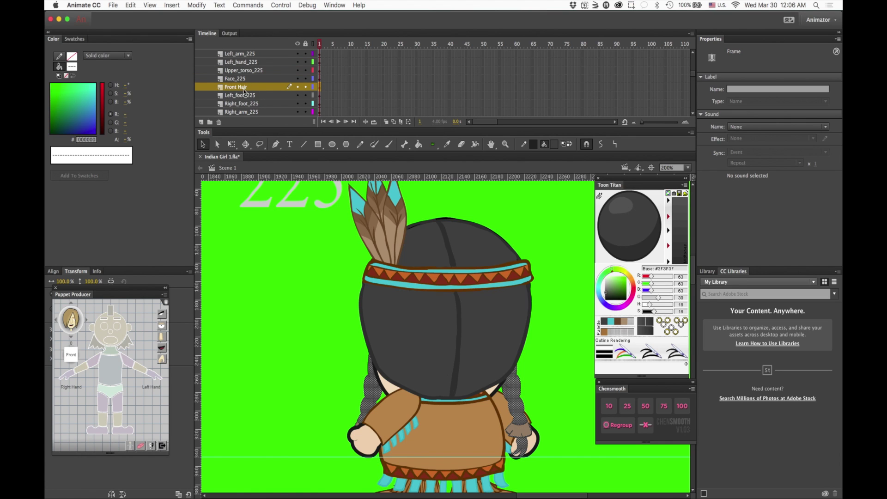
pyautogui.moveTo(244, 90)
pyautogui.mouseDown()
pyautogui.moveTo(243, 82)
pyautogui.moveTo(241, 118)
pyautogui.moveTo(244, 101)
pyautogui.mouseUp()
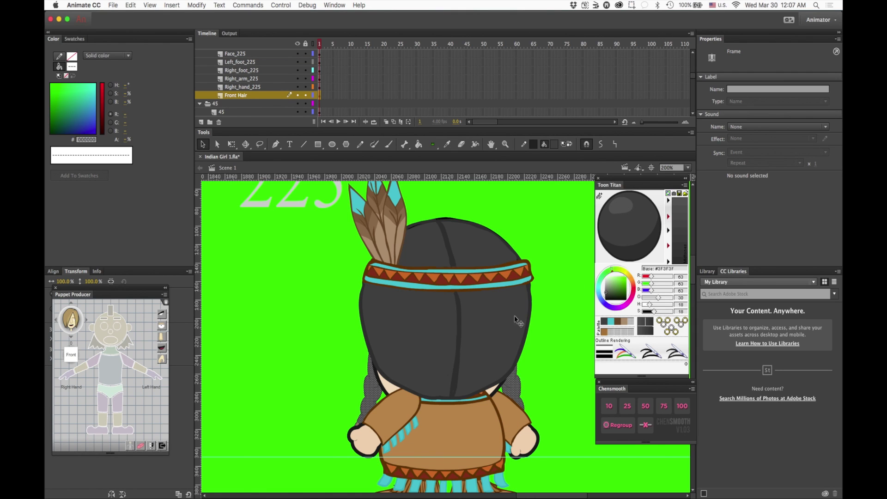
# Step: Open Back_hair_225 and brush #3F3F3F hair onto both lower corners to join the hair with the braids
pyautogui.doubleClick(390, 383)
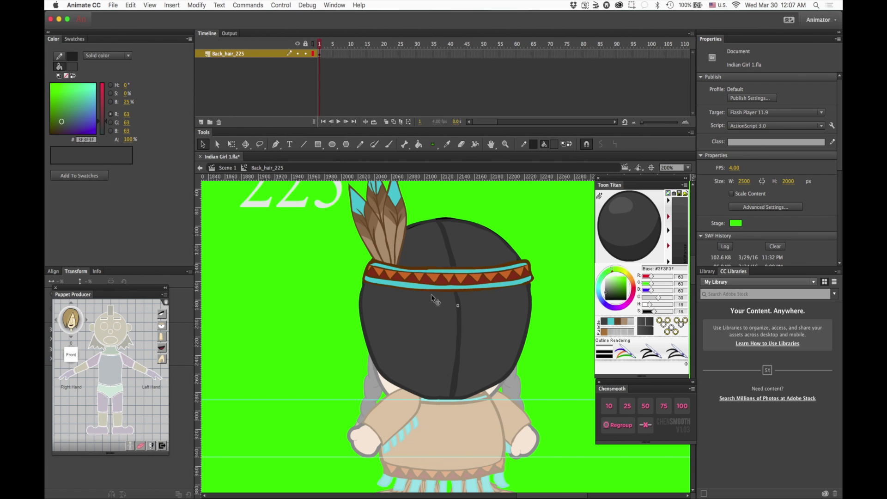
pyautogui.click(383, 373)
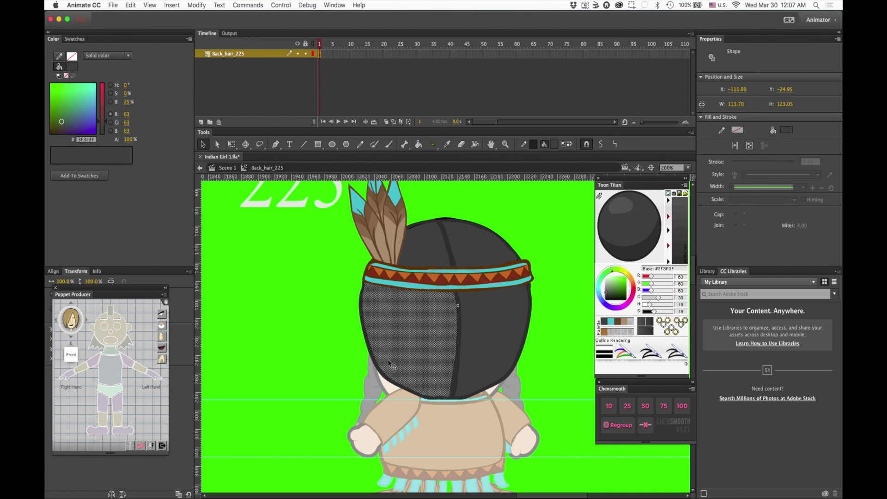
pyautogui.click(357, 370)
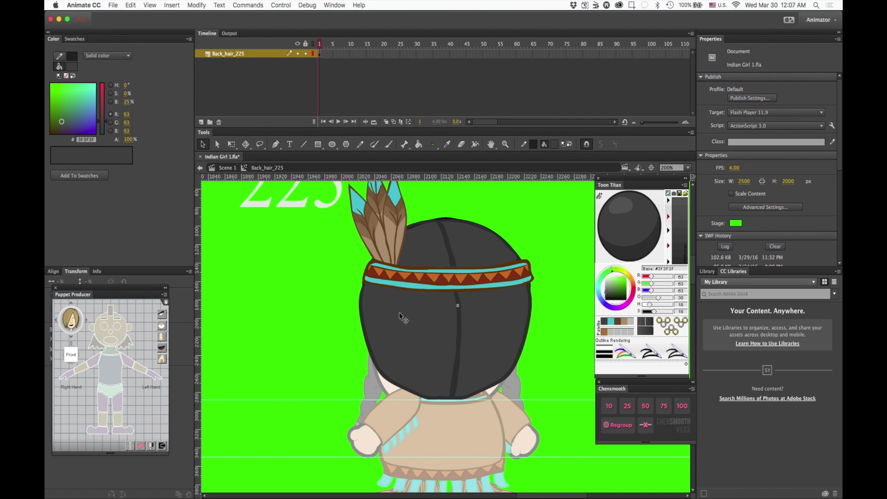
pyautogui.press('b')
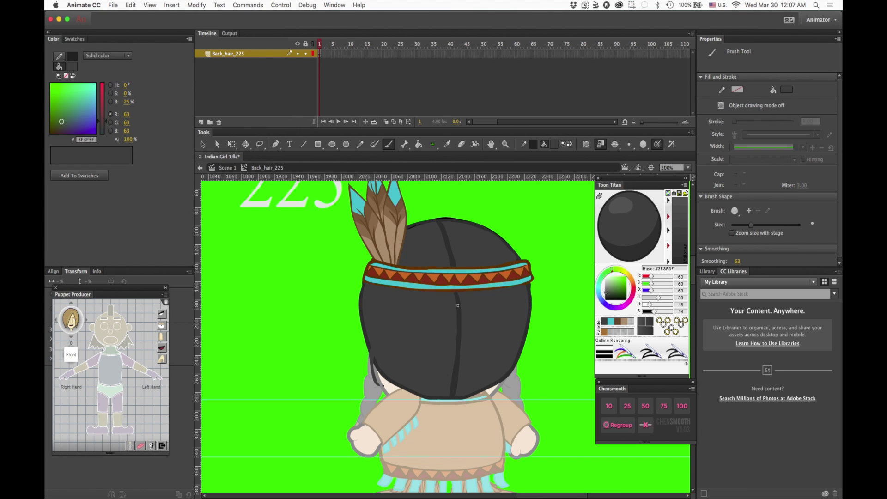
pyautogui.moveTo(382, 389)
pyautogui.mouseDown()
pyautogui.moveTo(387, 375)
pyautogui.moveTo(378, 381)
pyautogui.mouseUp()
pyautogui.moveTo(386, 376); pyautogui.dragTo(378, 382)
pyautogui.moveTo(501, 383); pyautogui.dragTo(507, 380)
pyautogui.moveTo(516, 361); pyautogui.dragTo(506, 382)
pyautogui.moveTo(369, 355); pyautogui.dragTo(373, 382)
# Step: Outline the added corners of Back_hair_225 with darker #2D2D2D brush strokes where they meet the braids
pyautogui.press('v')
pyautogui.doubleClick(326, 369)
pyautogui.doubleClick(370, 339)
pyautogui.click(383, 383)
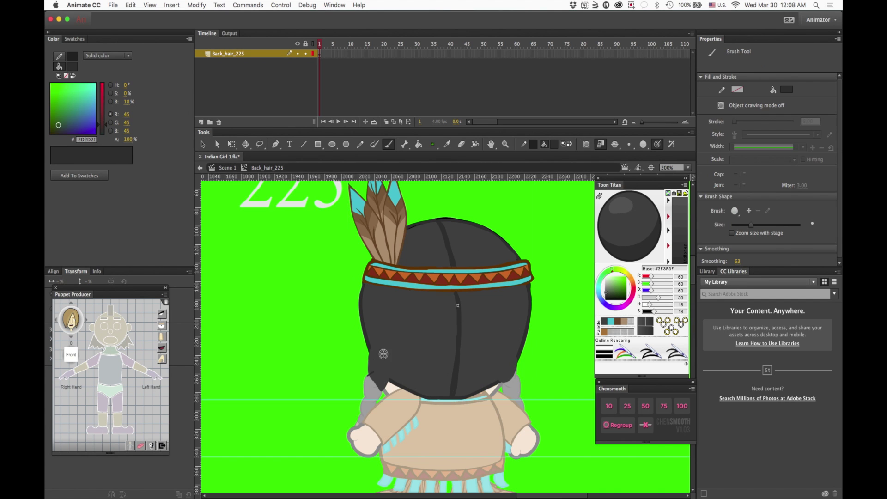
pyautogui.doubleClick(374, 393)
pyautogui.press('b')
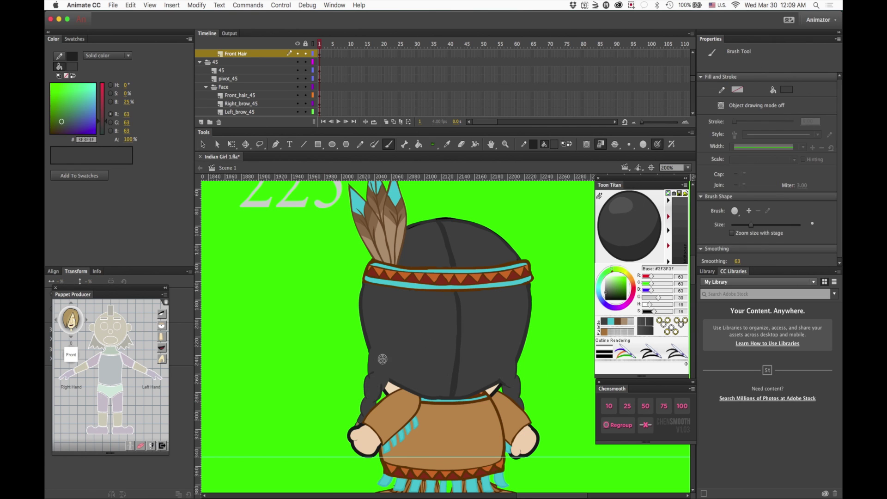
pyautogui.press('v')
pyautogui.doubleClick(403, 348)
pyautogui.press('b')
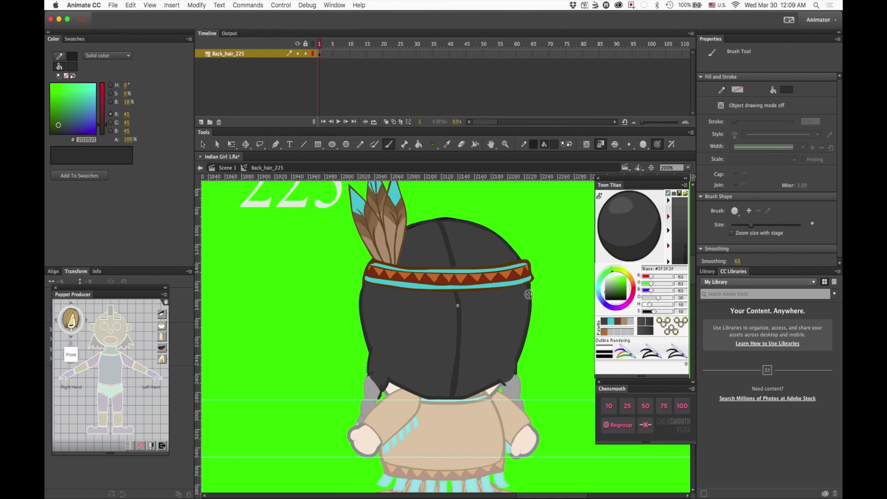
# Step: Clean up the 225 view's hair joins with the Eraser and touch up the edges with brush strokes
pyautogui.press('v')
pyautogui.doubleClick(548, 329)
pyautogui.keyDown('super'); pyautogui.click(514, 372); pyautogui.keyUp('super')
pyautogui.doubleClick(445, 300)
pyautogui.press('b')
pyautogui.press('e')
pyautogui.moveTo(456, 319); pyautogui.dragTo(452, 350)
pyautogui.moveTo(488, 290); pyautogui.dragTo(682, 259)
pyautogui.press('b')
pyautogui.moveTo(350, 290); pyautogui.dragTo(357, 255)
# Step: Sample colours from the artwork and touch up the 225 view around the braids with the Brush
pyautogui.press('i')
pyautogui.click(369, 283)
pyautogui.press('b')
pyautogui.moveTo(485, 222); pyautogui.dragTo(387, 369)
pyautogui.press('i')
pyautogui.click(511, 288)
pyautogui.press('k')
pyautogui.press('b')
pyautogui.press('super+minus')
pyautogui.press('v')
pyautogui.doubleClick(534, 370)
pyautogui.keyDown('super'); pyautogui.click(568, 447); pyautogui.keyUp('super')
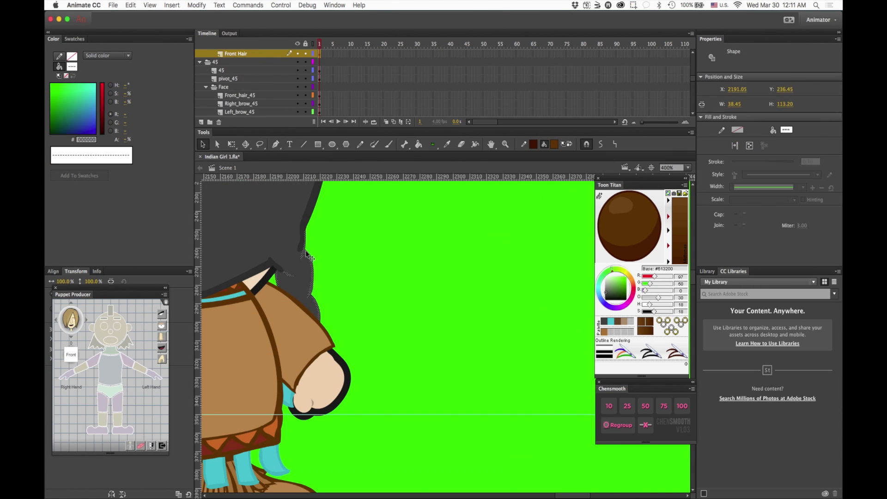
# Step: Repaint the right corner of Back_hair_225 in the sampled hair colour and redo its dark outline above the braid
pyautogui.doubleClick(280, 245)
pyautogui.press('i')
pyautogui.click(283, 247)
pyautogui.press('b')
pyautogui.moveTo(274, 262); pyautogui.dragTo(285, 271)
pyautogui.press('e')
pyautogui.moveTo(301, 233)
pyautogui.mouseDown()
pyautogui.moveTo(301, 252)
pyautogui.moveTo(281, 270)
pyautogui.moveTo(305, 253)
pyautogui.mouseUp()
pyautogui.press('b')
pyautogui.press('i')
pyautogui.click(306, 218)
pyautogui.press('b')
pyautogui.press('v')
pyautogui.doubleClick(399, 260)
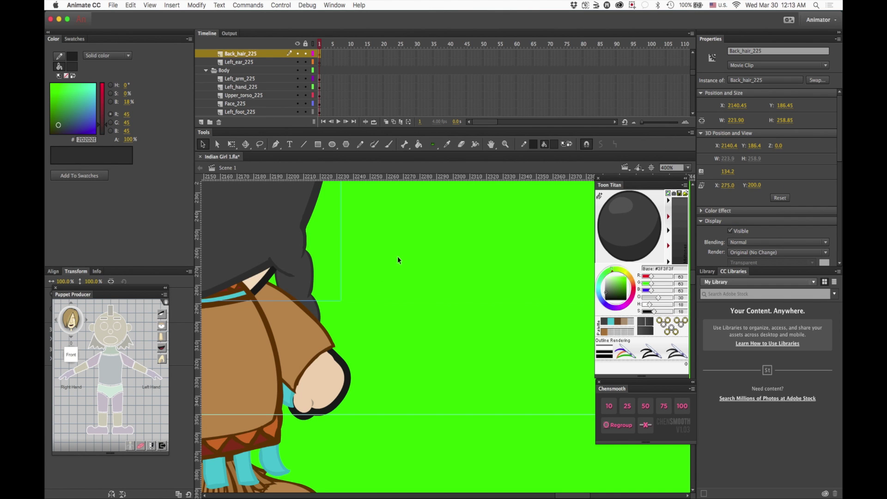
# Step: Compare the 225 view's hair and braids with the 180, 315 and 270 views
pyautogui.press('super+minus')
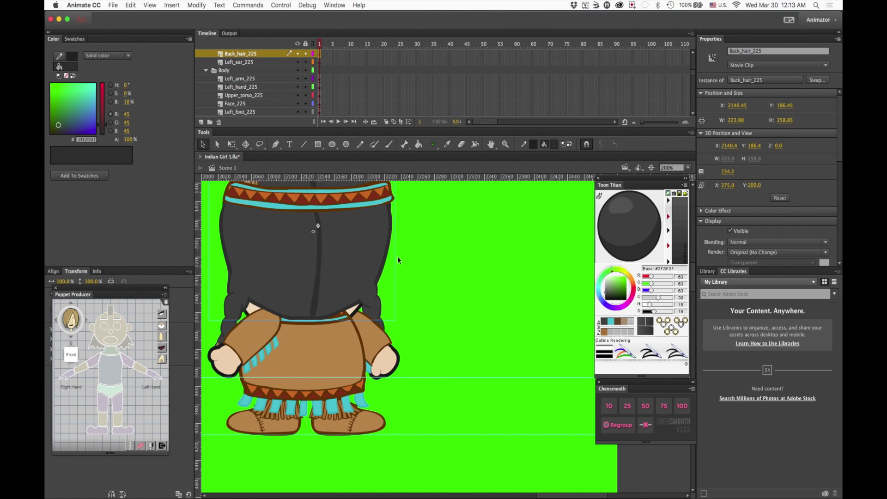
pyautogui.press('super+minus')
pyautogui.hscroll(-10, 399, 261)
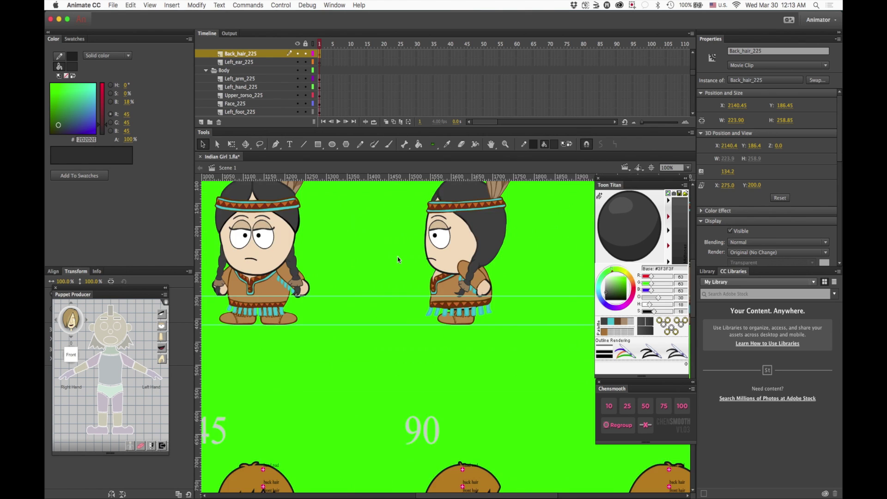
pyautogui.scroll(2, 399, 260)
pyautogui.press('super+minus')
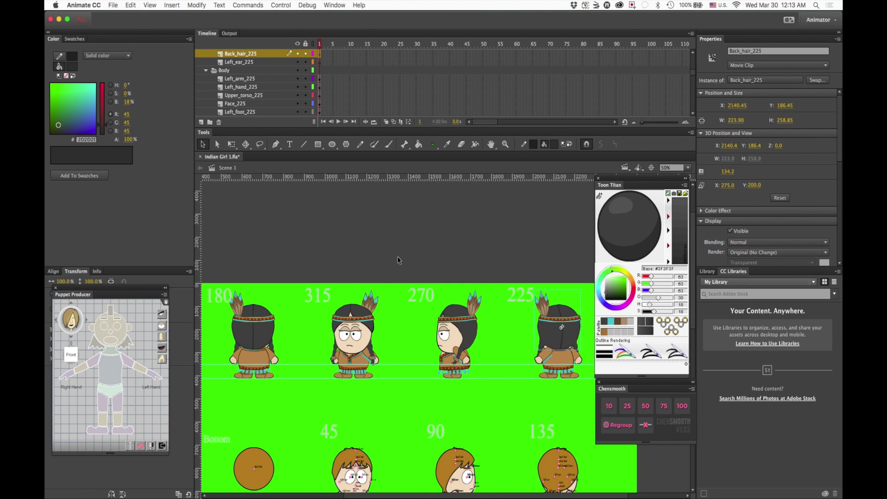
pyautogui.hscroll(-4, 394, 252)
pyautogui.hscroll(10, 394, 252)
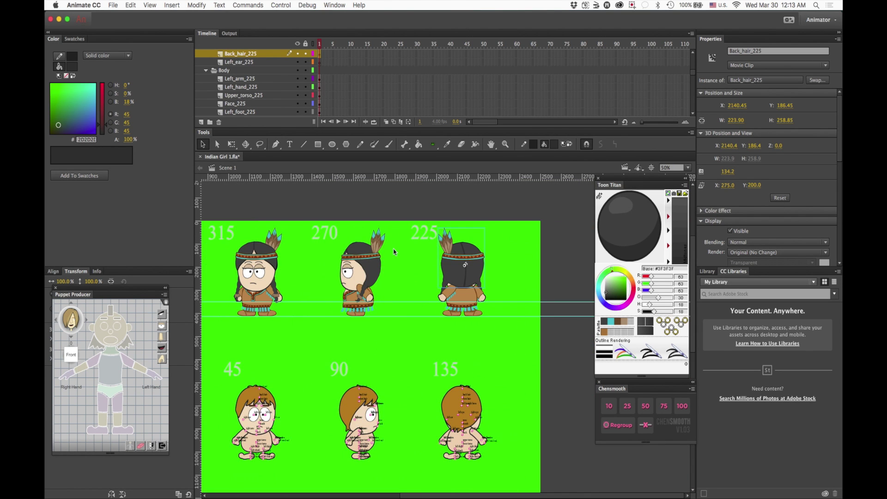
pyautogui.hscroll(-2, 394, 251)
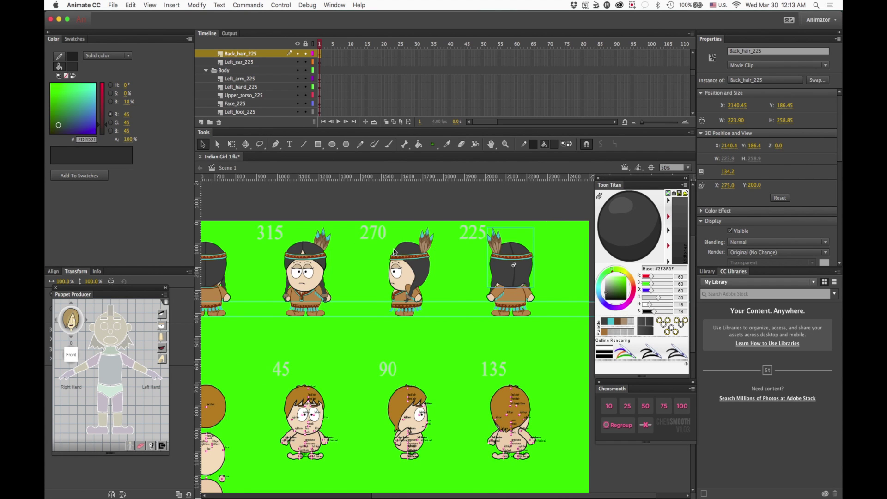
pyautogui.hscroll(-8, 394, 252)
pyautogui.hscroll(6, 394, 252)
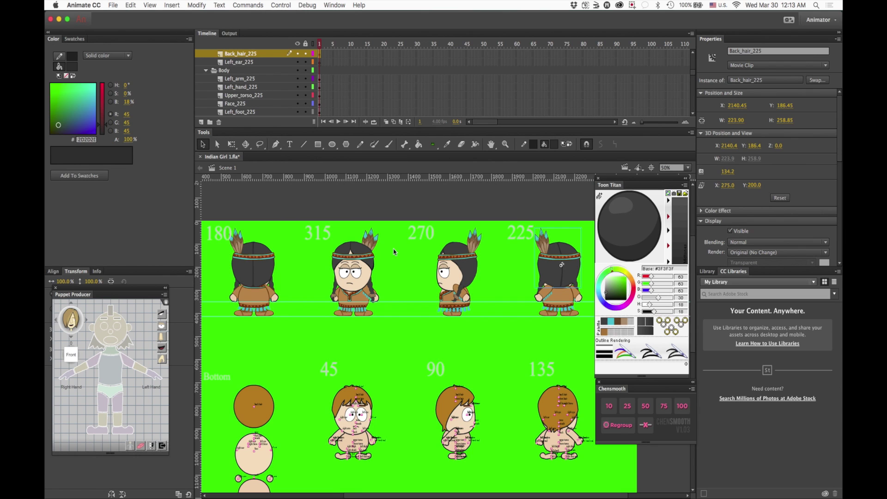
pyautogui.hscroll(-5, 394, 252)
pyautogui.hscroll(5, 394, 252)
pyautogui.hscroll(5, 554, 263)
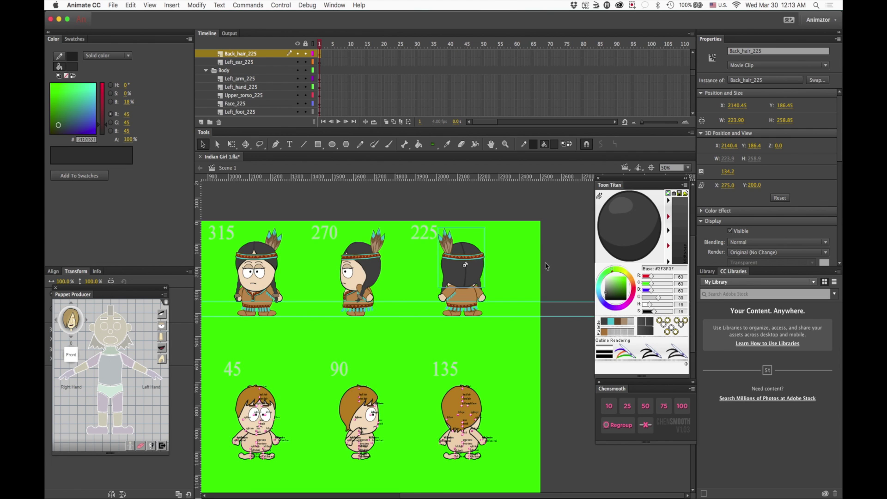
pyautogui.hscroll(-10, 548, 263)
pyautogui.hscroll(4, 540, 267)
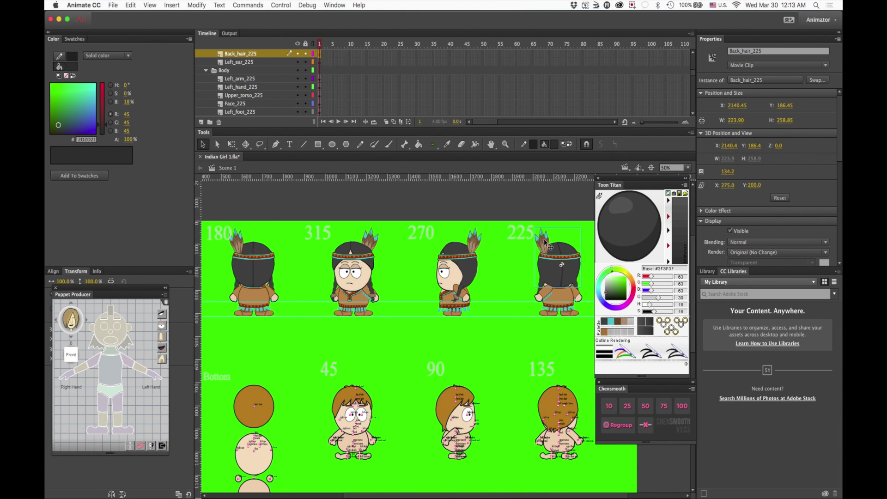
# Step: Export the document as the SWF movie Indian Girl 1, replacing the existing file
pyautogui.click(113, 5)
pyautogui.moveTo(165, 133)
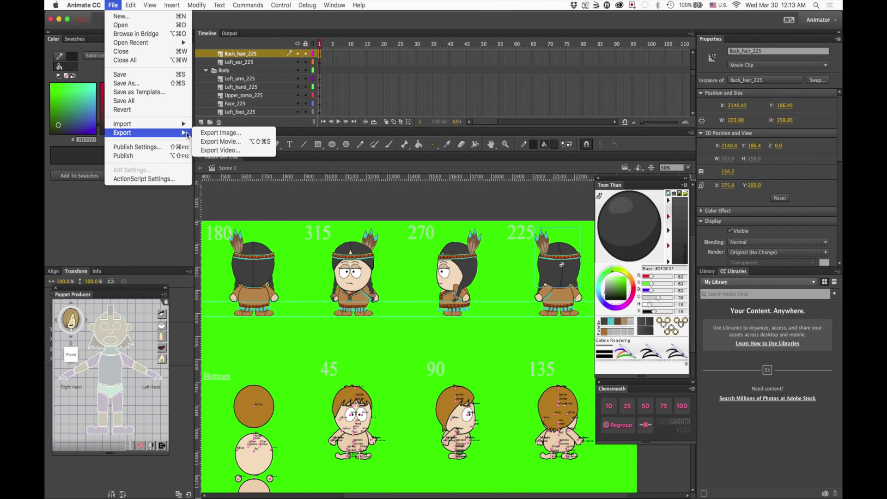
pyautogui.click(234, 142)
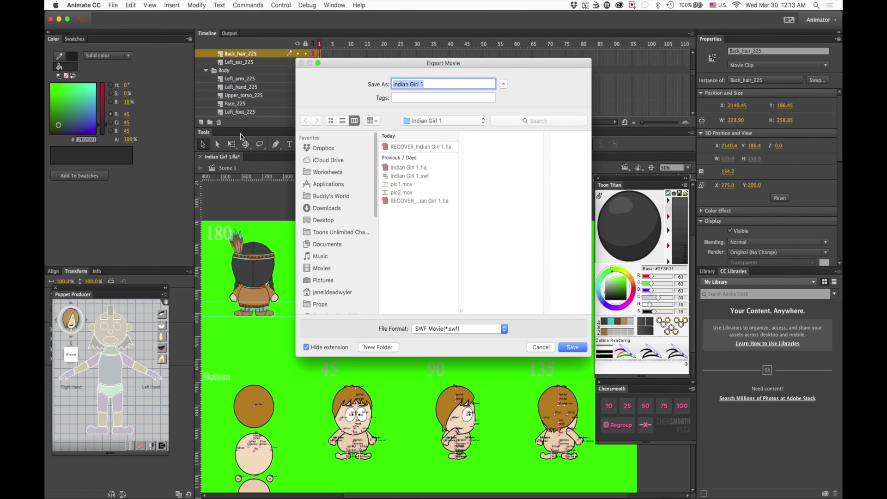
pyautogui.click(571, 347)
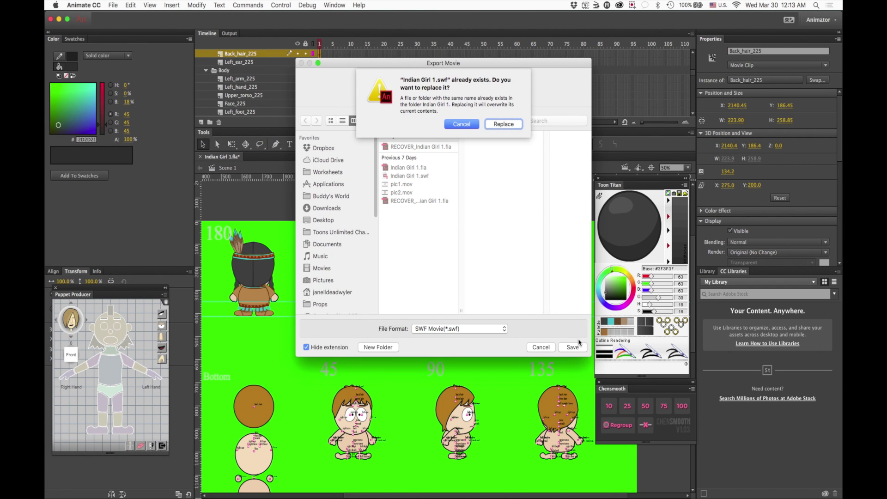
pyautogui.click(503, 124)
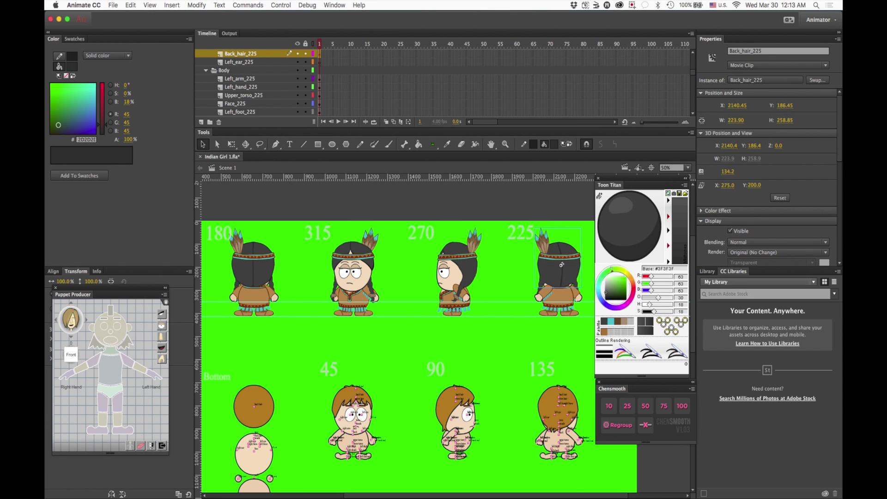
# Step: Switch to CrazyTalk Animator 2 and reload the character from Indian Girl 1.swf without keeping any working options
pyautogui.press('super+Tab')
pyautogui.moveTo(398, 191); pyautogui.dragTo(447, 48)
pyautogui.click(96, 124)
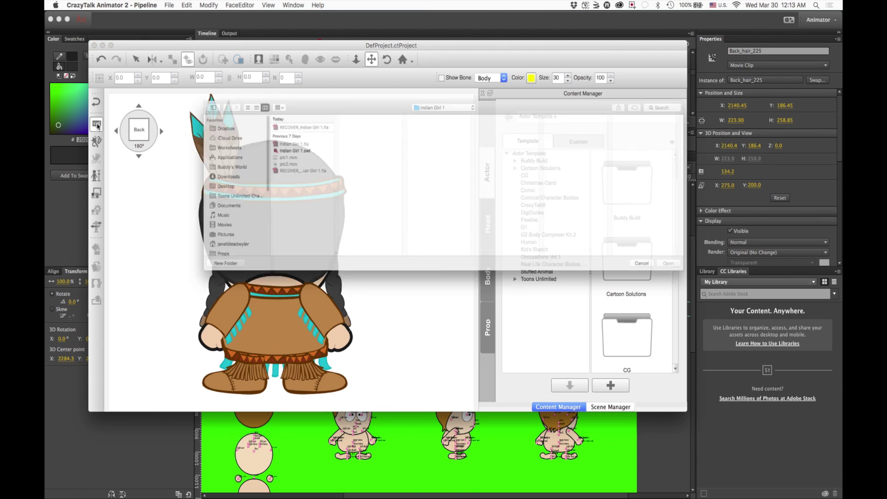
pyautogui.doubleClick(277, 143)
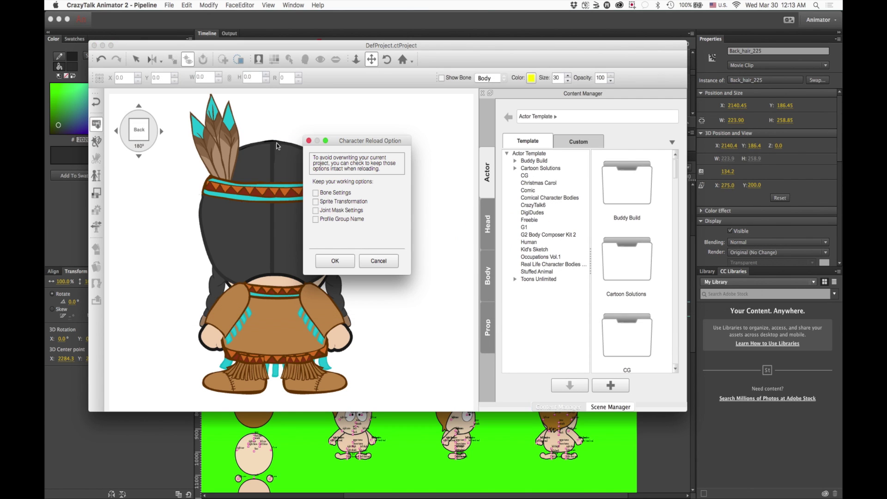
pyautogui.click(342, 265)
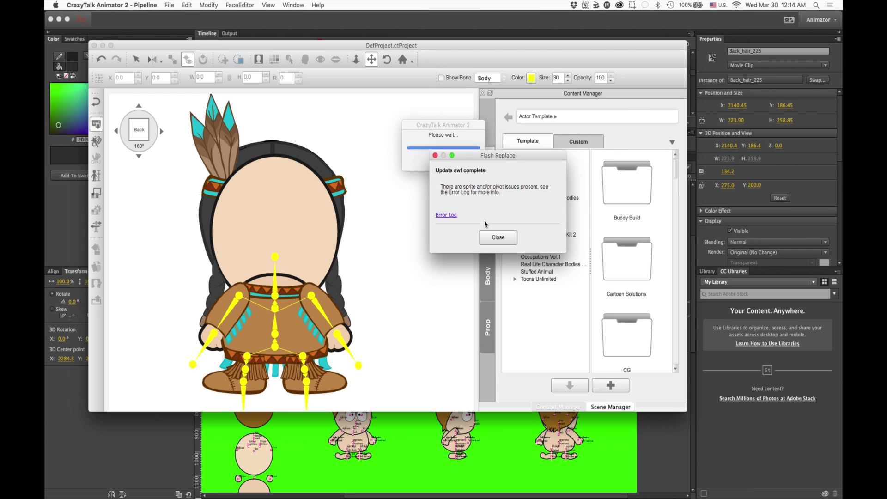
pyautogui.click(493, 239)
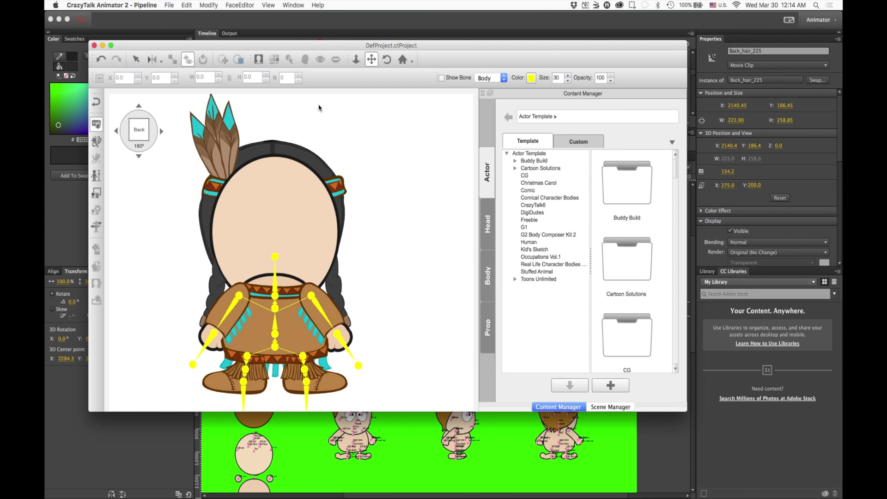
# Step: Recalculate the sprite layers and joint masks at all other angles from the frontal settings
pyautogui.click(98, 140)
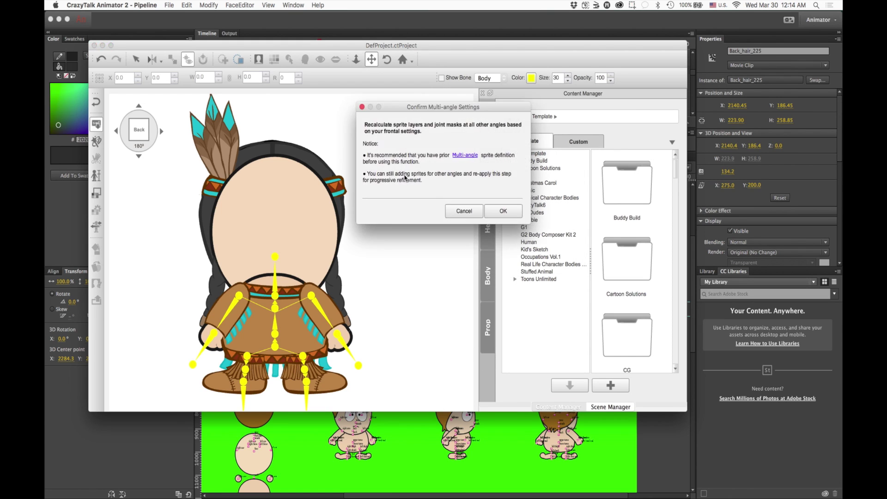
pyautogui.click(502, 210)
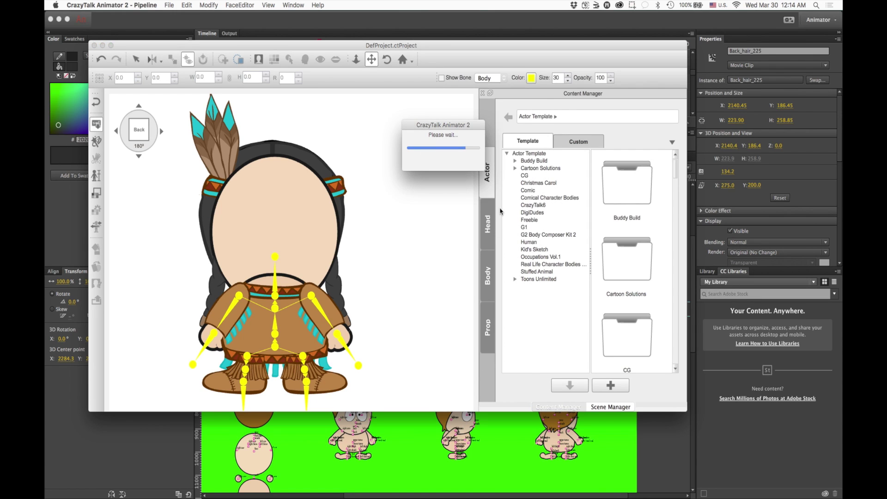
pyautogui.click(504, 183)
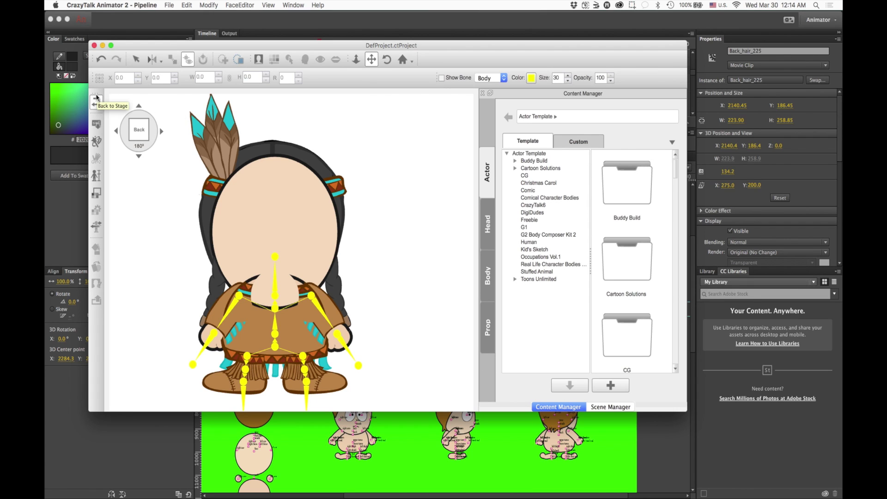
# Step: Rotate the character through its angle views to examine the hair, braids and bones
pyautogui.click(116, 132)
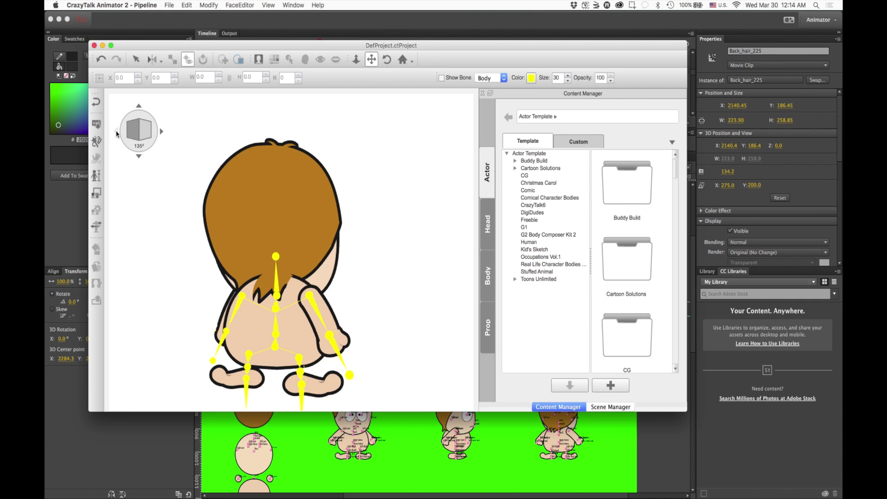
pyautogui.click(116, 133)
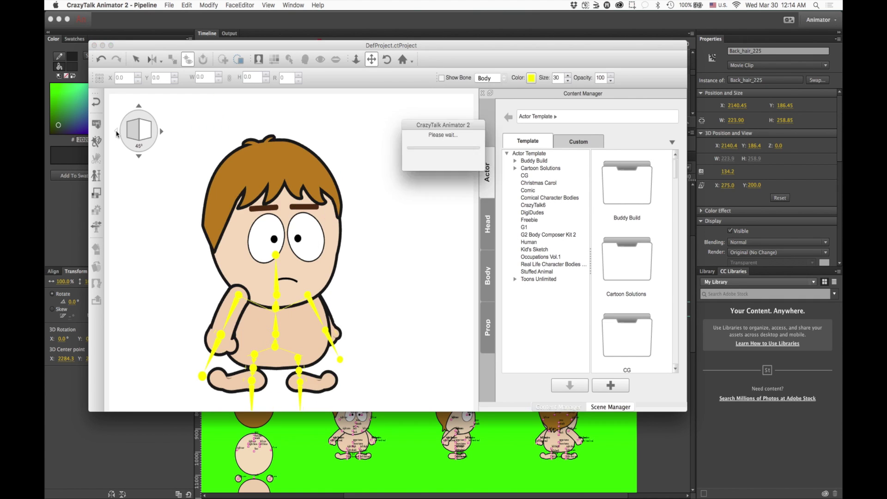
pyautogui.click(116, 133)
pyautogui.click(116, 133)
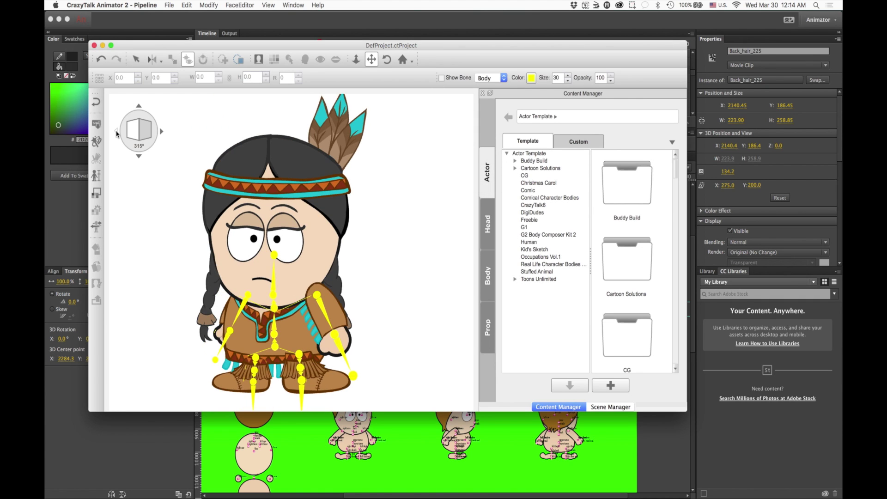
pyautogui.click(116, 134)
pyautogui.click(116, 133)
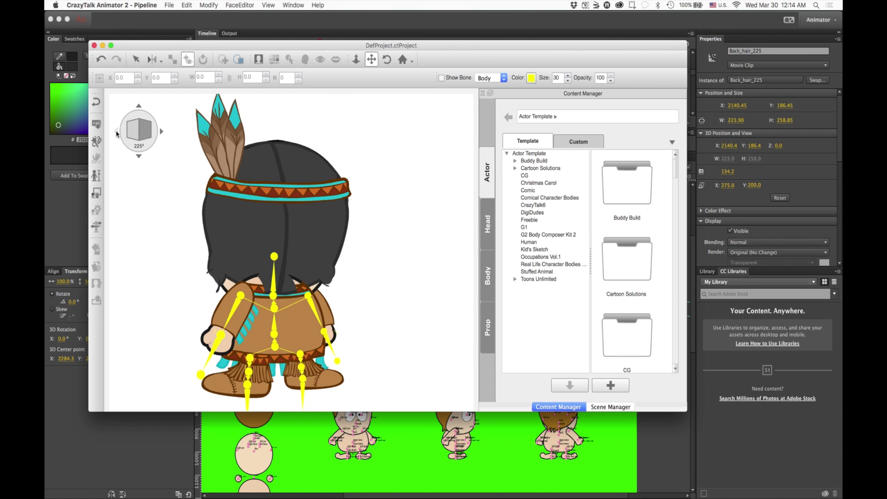
pyautogui.click(162, 132)
pyautogui.click(162, 133)
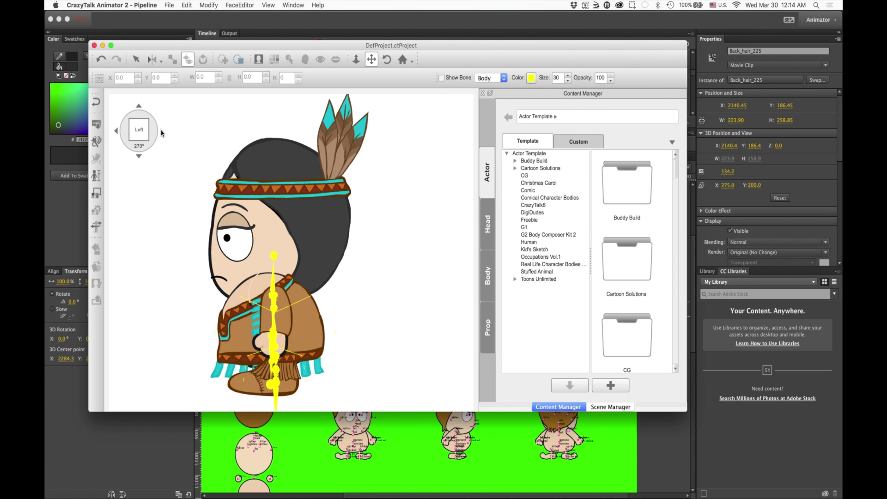
pyautogui.click(117, 135)
pyautogui.click(117, 135)
pyautogui.click(117, 134)
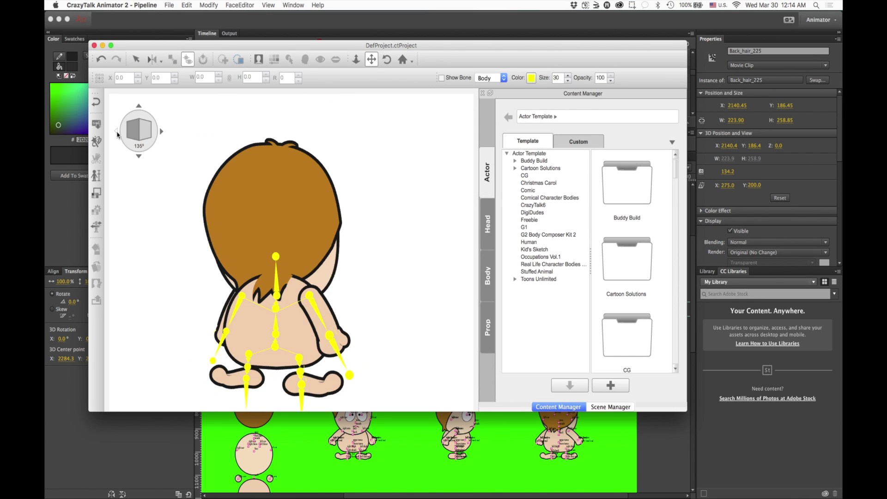
pyautogui.click(117, 134)
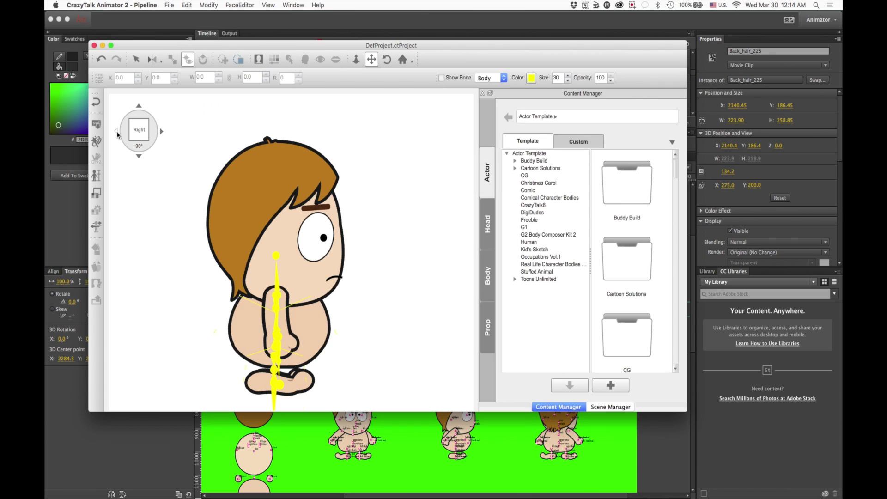
# Step: Step the character through the 180°, 270° and 315° views to examine the hair, feathers and joints
pyautogui.click(162, 134)
pyautogui.click(161, 134)
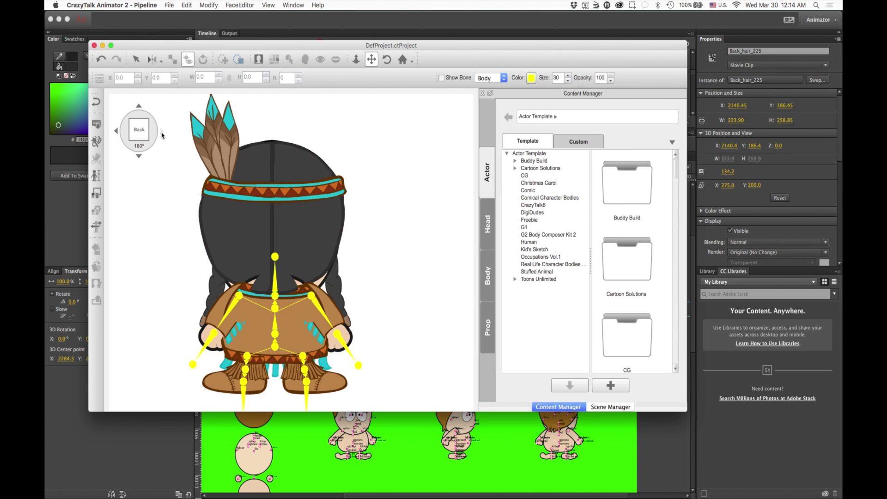
pyautogui.click(162, 134)
pyautogui.click(162, 134)
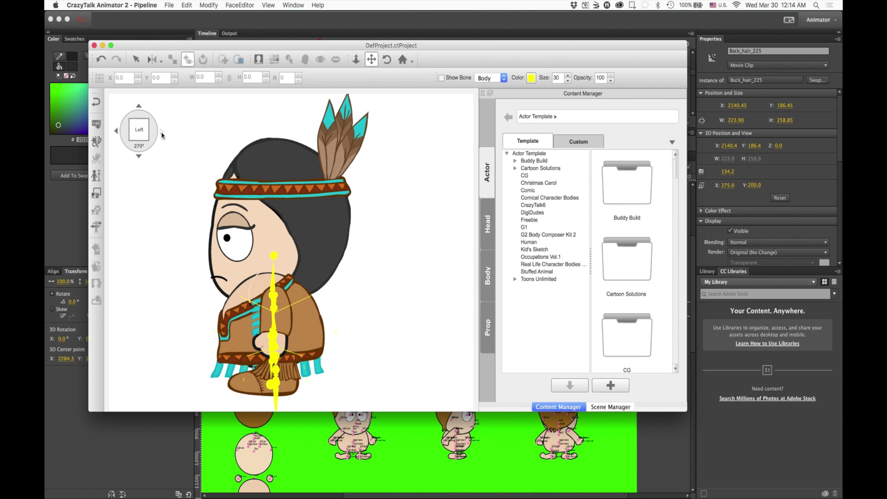
pyautogui.click(162, 134)
pyautogui.click(162, 134)
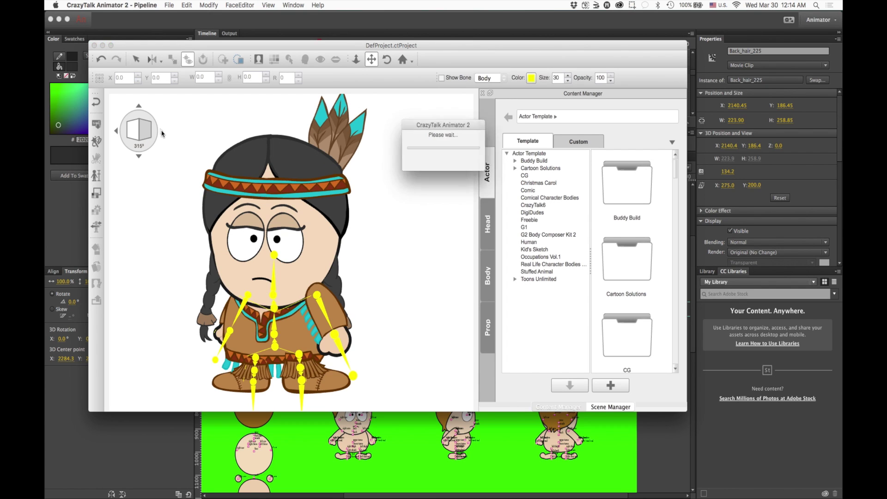
pyautogui.click(117, 132)
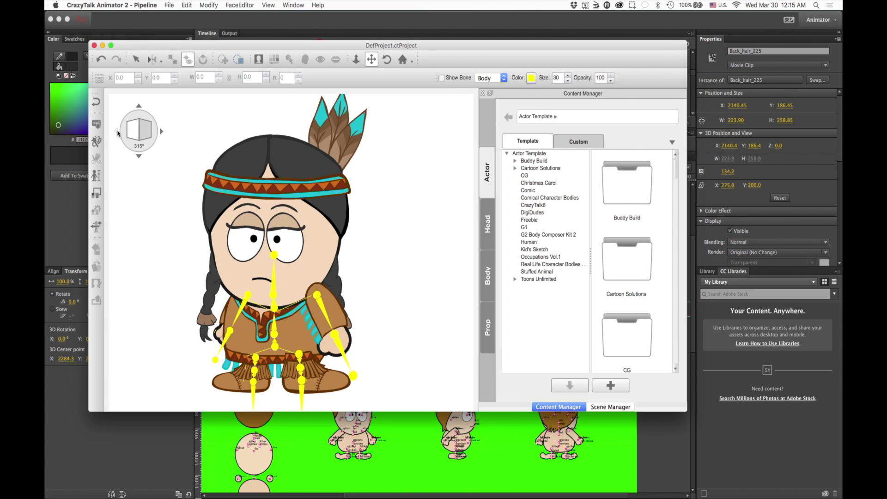
pyautogui.click(117, 132)
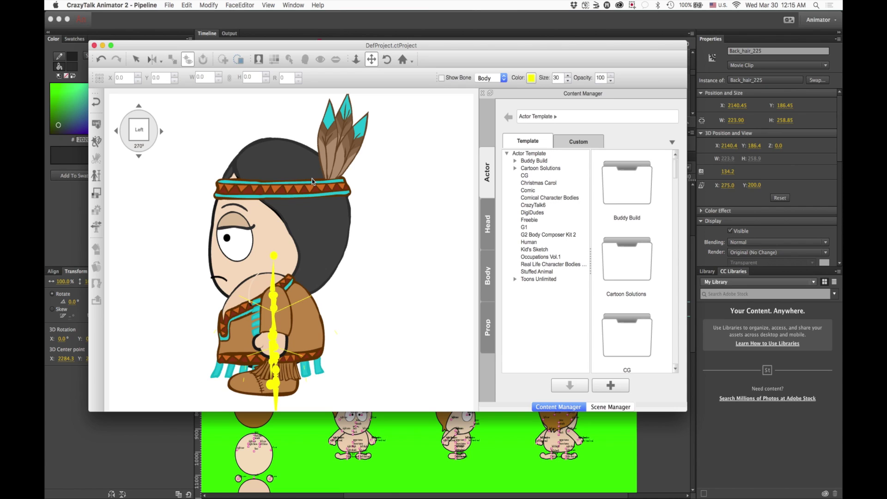
pyautogui.click(116, 132)
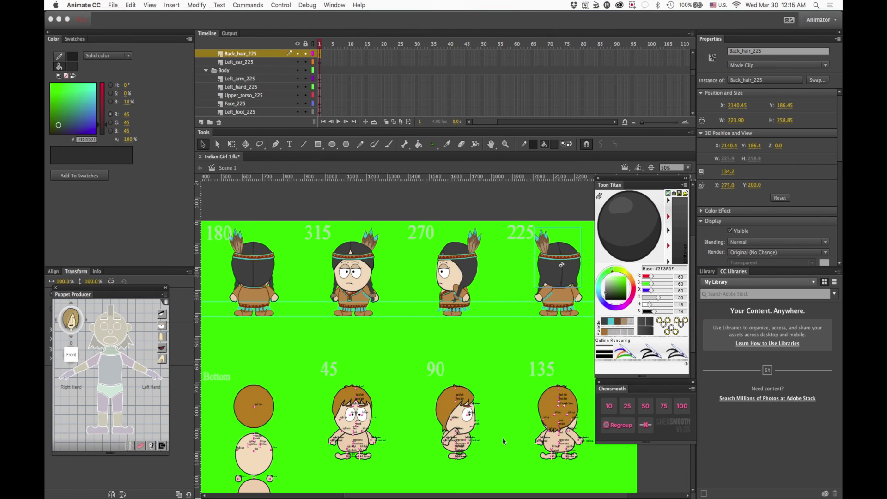
# Step: Switch to Animate CC, show the pivot_225 layer and select the front hair pivot in the 225 view
pyautogui.click(504, 442)
pyautogui.hscroll(3, 550, 273)
pyautogui.click(562, 289)
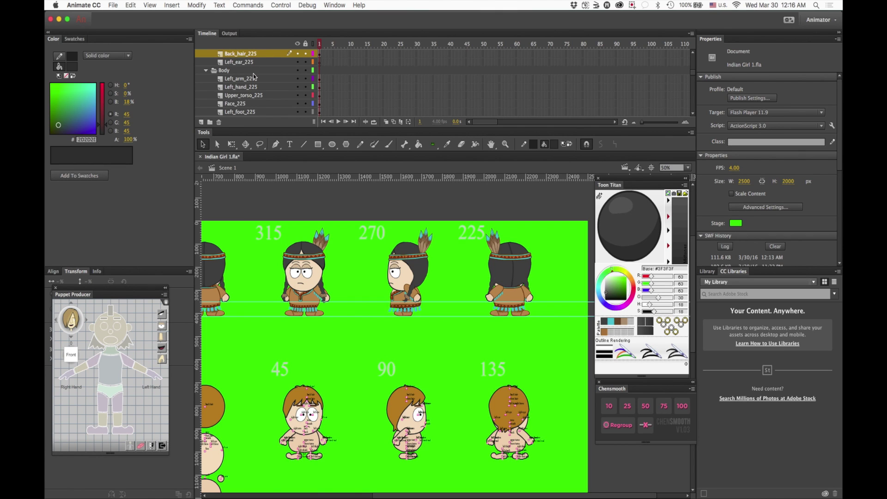
pyautogui.scroll(3, 253, 76)
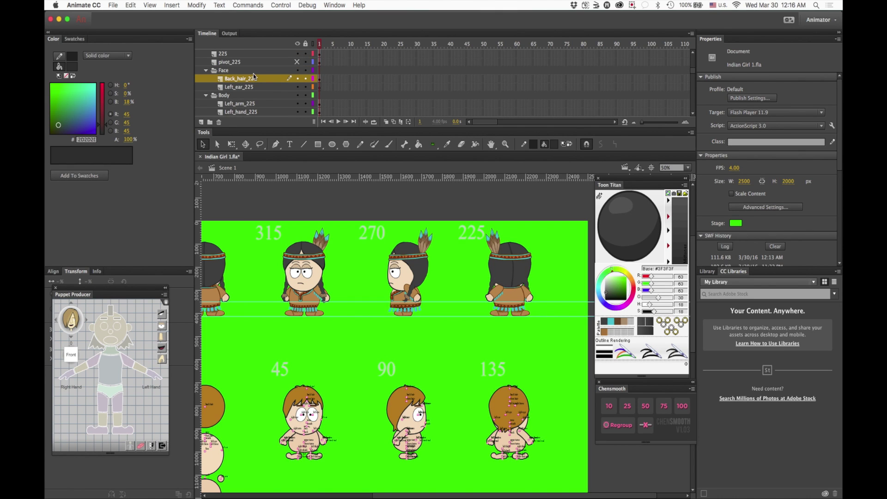
pyautogui.click(297, 62)
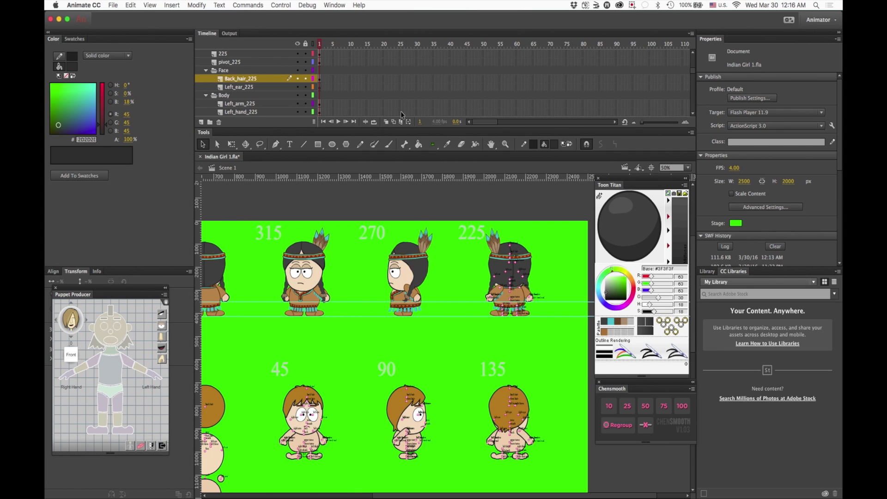
pyautogui.press('super+equal')
pyautogui.press('super+equal')
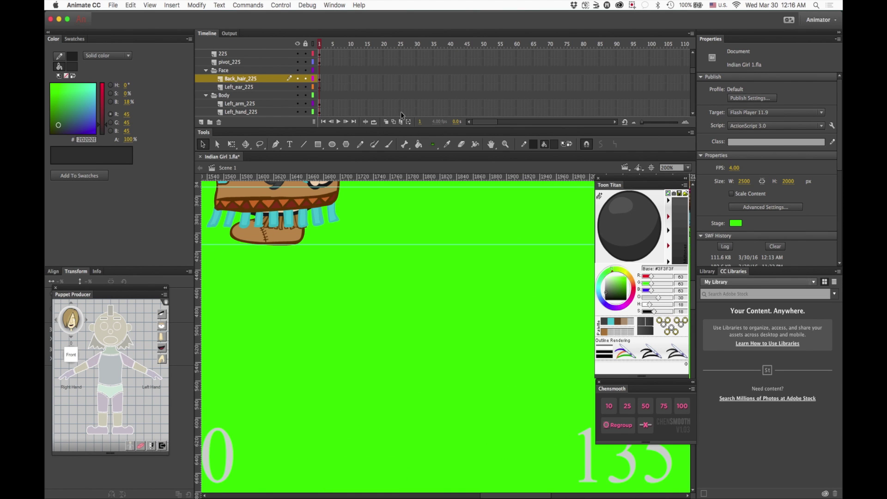
pyautogui.hscroll(5, 401, 112)
pyautogui.hscroll(5, 457, 225)
pyautogui.scroll(2, 457, 225)
pyautogui.scroll(5, 457, 227)
pyautogui.hscroll(3, 457, 226)
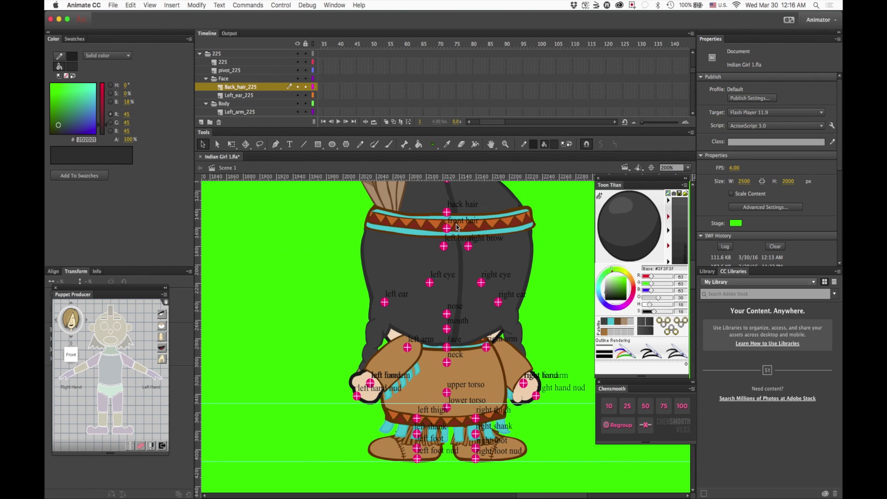
pyautogui.click(472, 224)
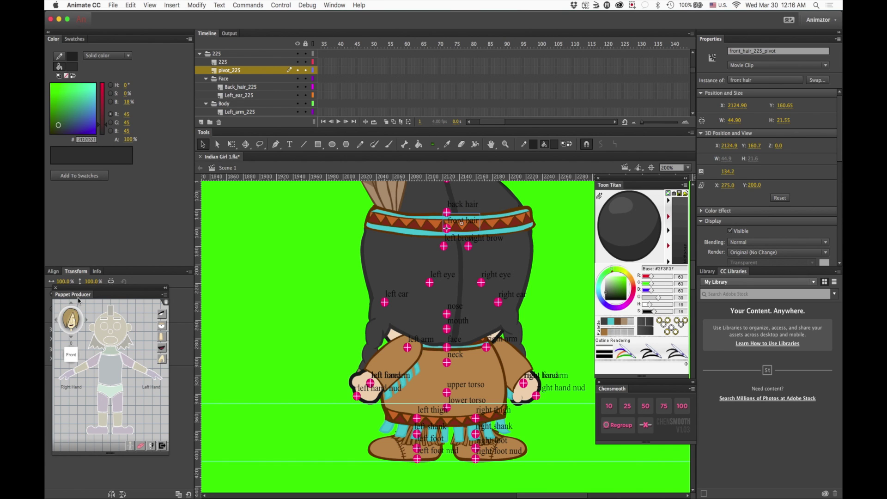
# Step: Set Puppet Producer to the 225 angle and convert the braids on the Front Hair layer to the front hair part Front_hair_225
pyautogui.moveTo(85, 295); pyautogui.dragTo(147, 205)
pyautogui.click(119, 233)
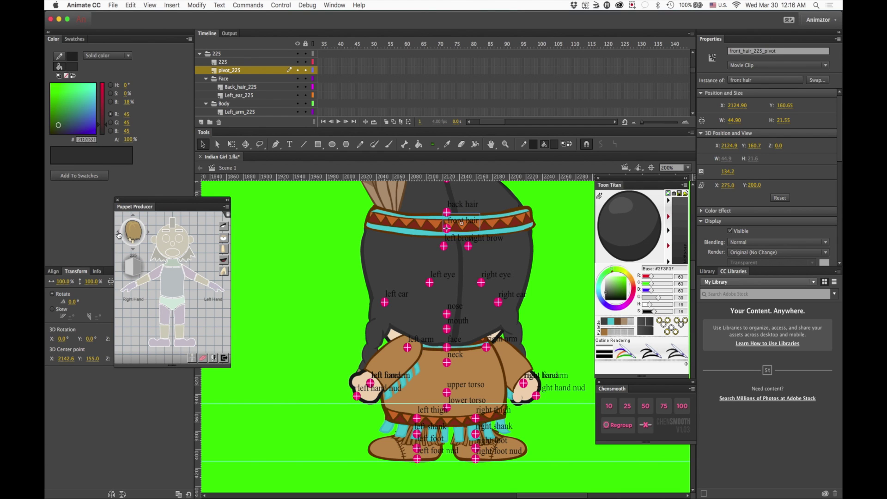
pyautogui.click(375, 341)
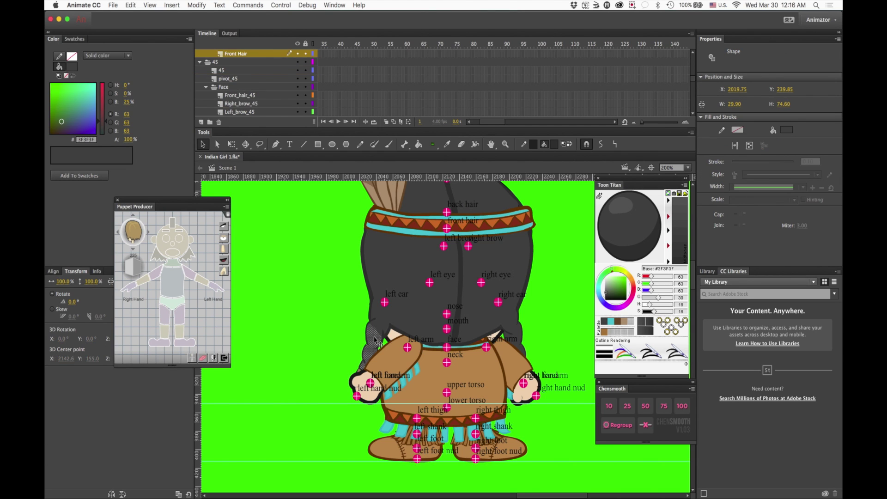
pyautogui.click(234, 54)
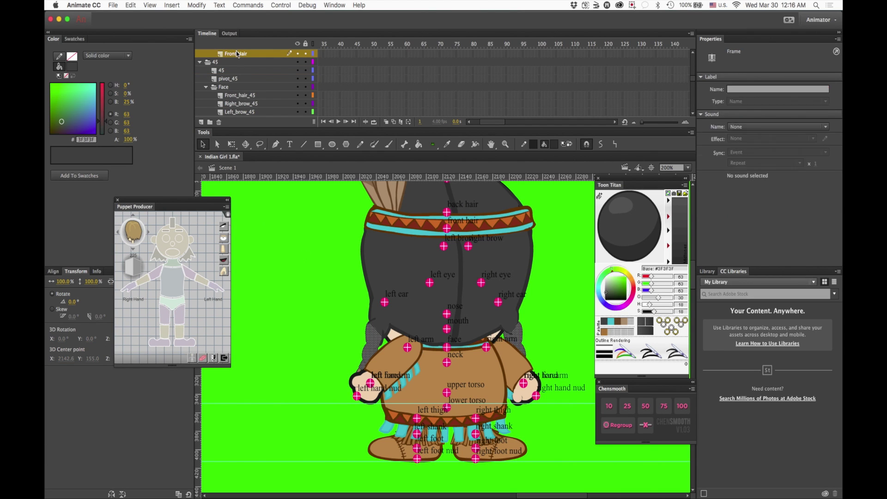
pyautogui.click(173, 224)
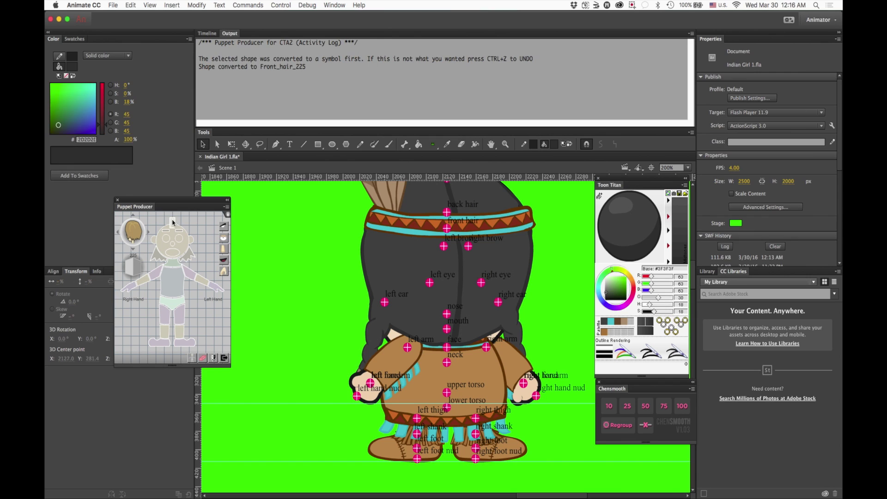
# Step: Show all layers as outlines and move the new front_hair_225_pivot marker onto the centre of the old front hair pivot
pyautogui.click(207, 33)
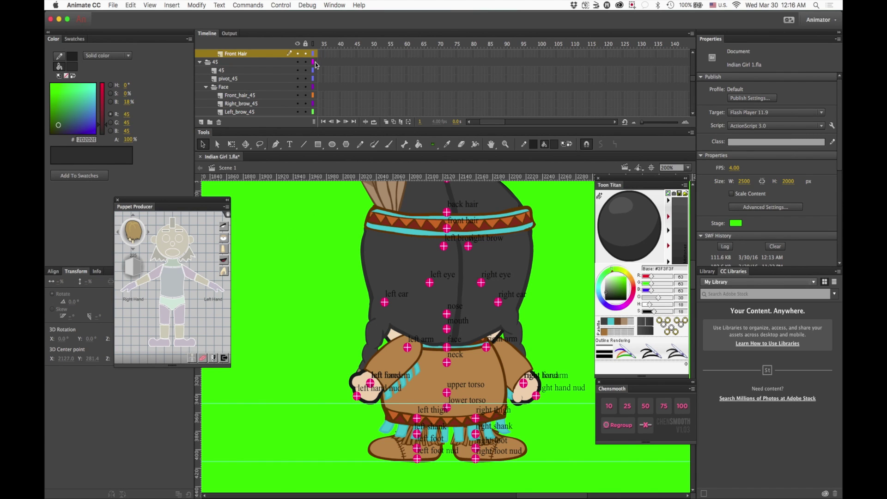
pyautogui.click(313, 45)
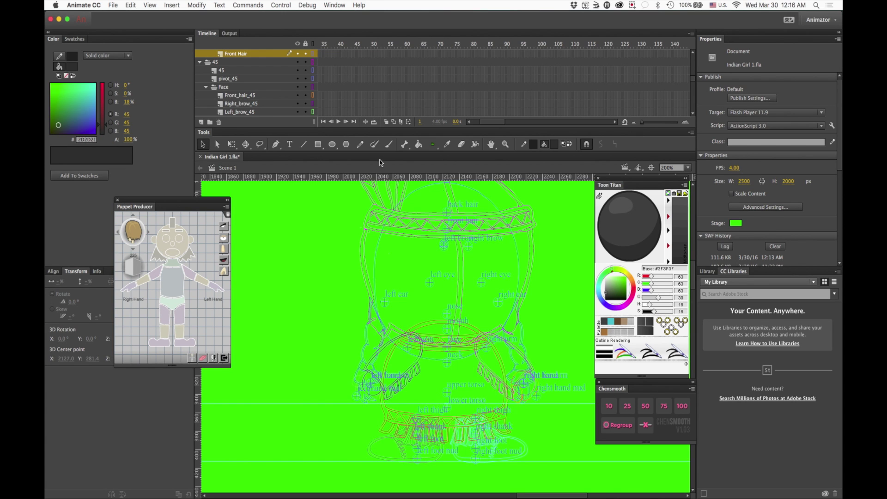
pyautogui.hscroll(3, 536, 291)
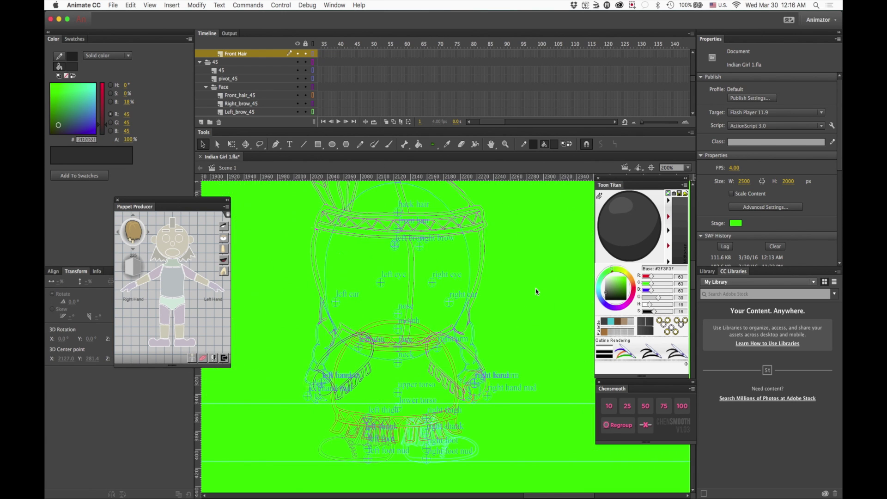
pyautogui.scroll(3, 536, 291)
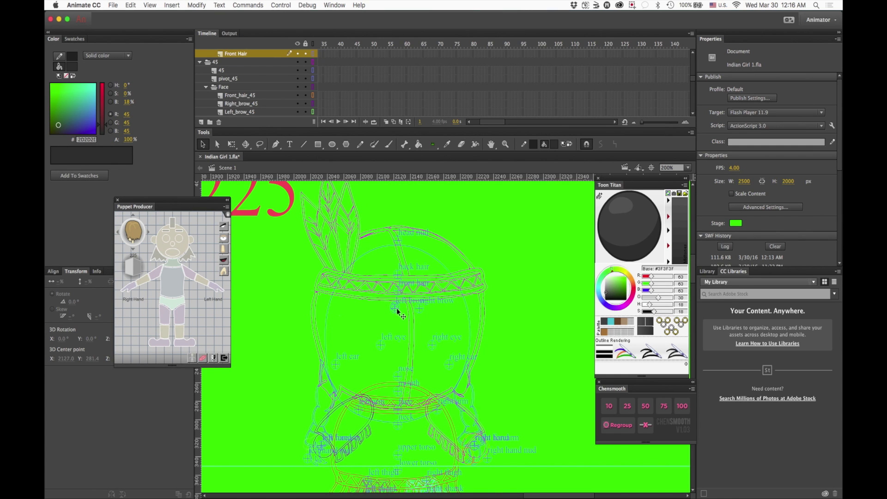
pyautogui.press('super+equal')
pyautogui.press('super+equal')
pyautogui.hscroll(-5, 397, 309)
pyautogui.scroll(3, 396, 309)
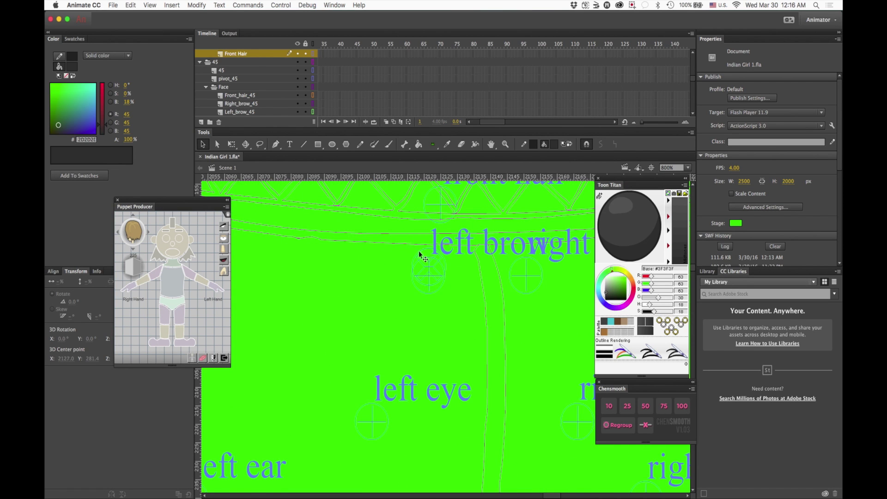
pyautogui.click(420, 253)
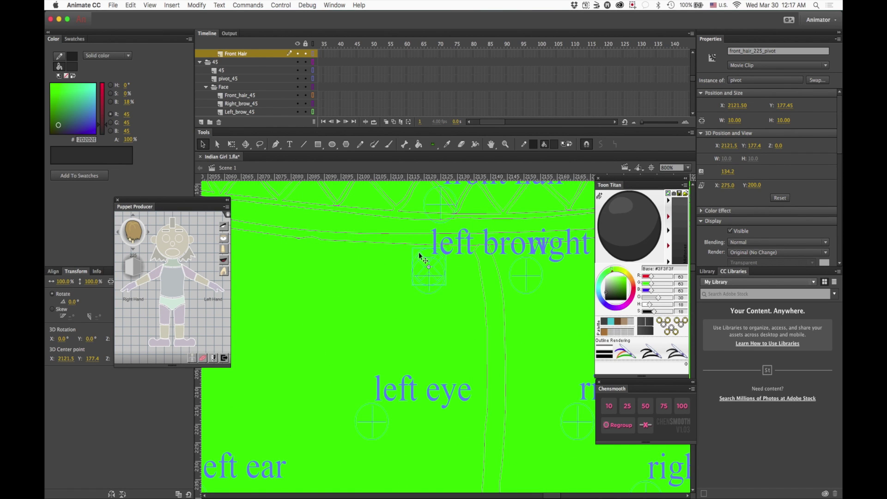
pyautogui.moveTo(419, 254); pyautogui.dragTo(342, 276)
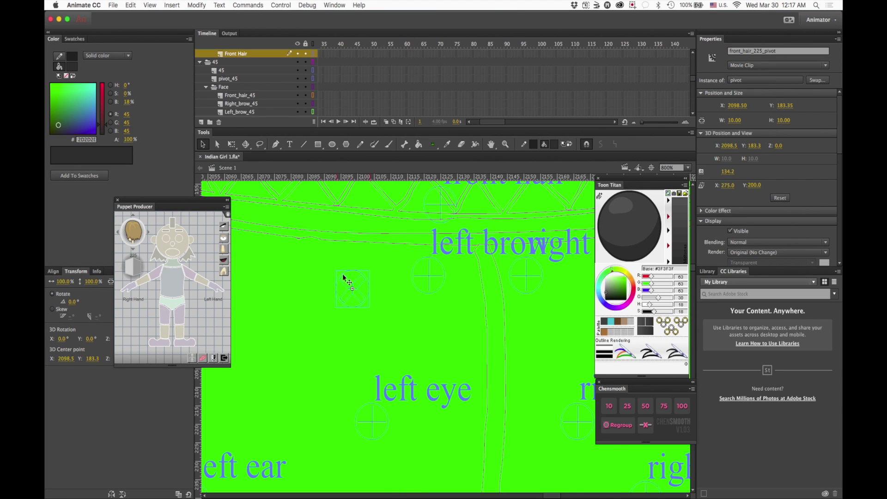
pyautogui.scroll(3, 343, 276)
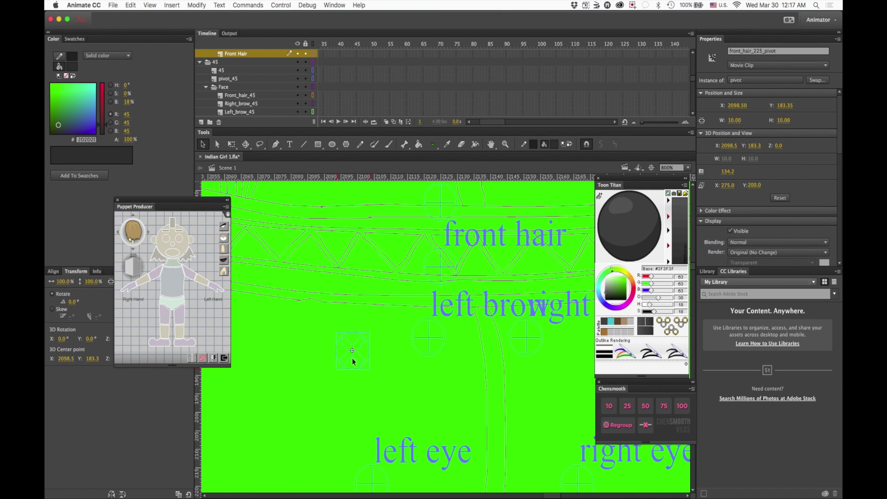
pyautogui.moveTo(352, 358); pyautogui.dragTo(442, 277)
pyautogui.moveTo(441, 275); pyautogui.dragTo(442, 275)
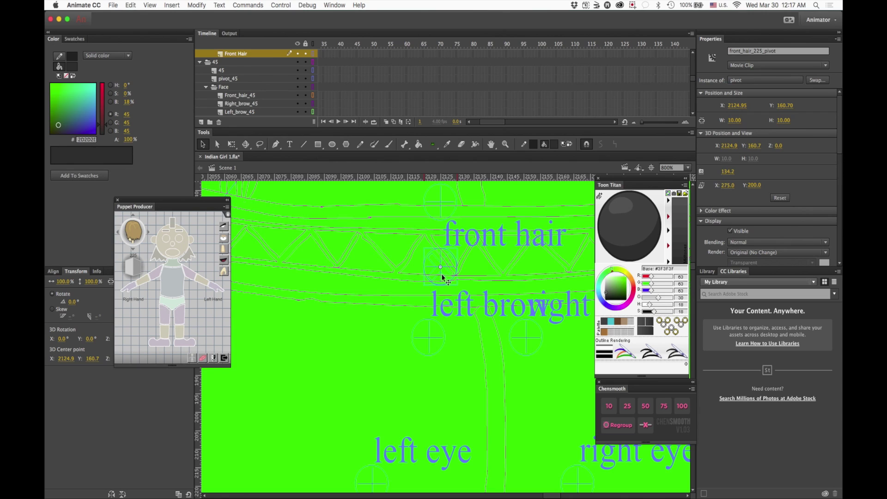
# Step: Delete the old labelled front hair pivot from the 225 view and turn off the outline display for all layers
pyautogui.click(465, 238)
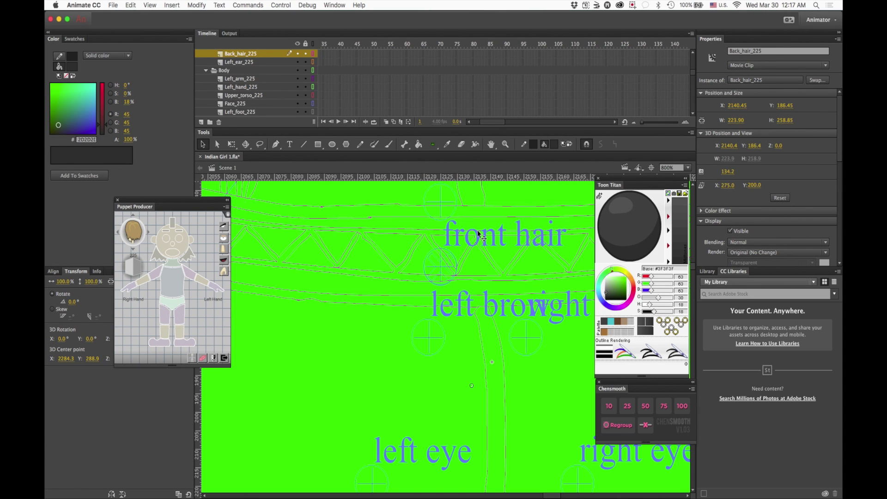
pyautogui.click(479, 235)
pyautogui.press('Delete')
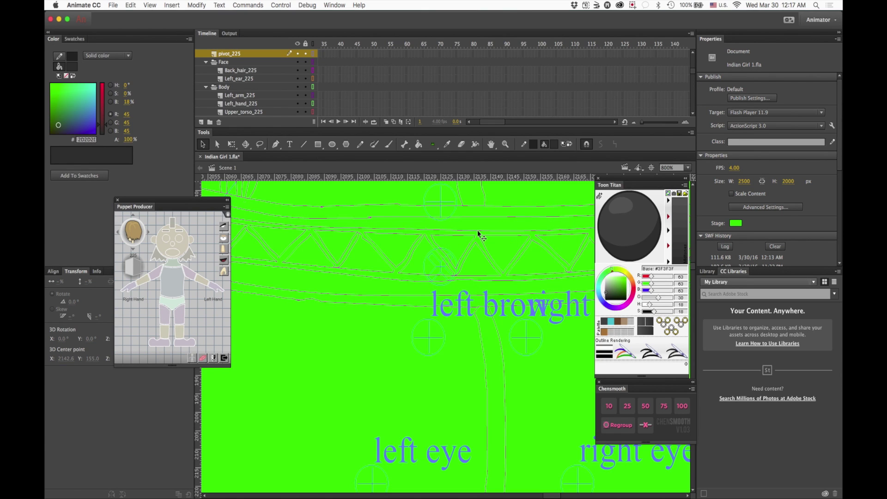
pyautogui.click(313, 44)
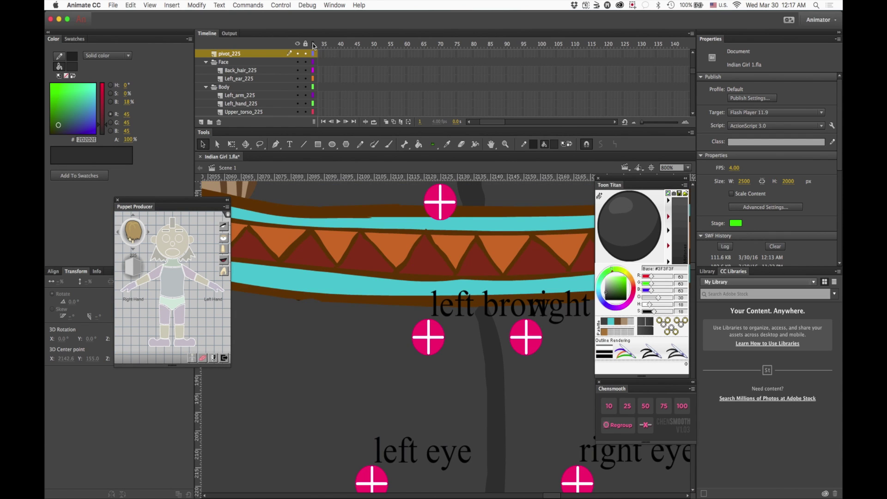
# Step: Open the Front_hair_270 symbol of the 270 view for editing and toggle the visibility of Layer 6 to identify its artwork
pyautogui.press('super+minus')
pyautogui.press('super+minus')
pyautogui.press('super+minus')
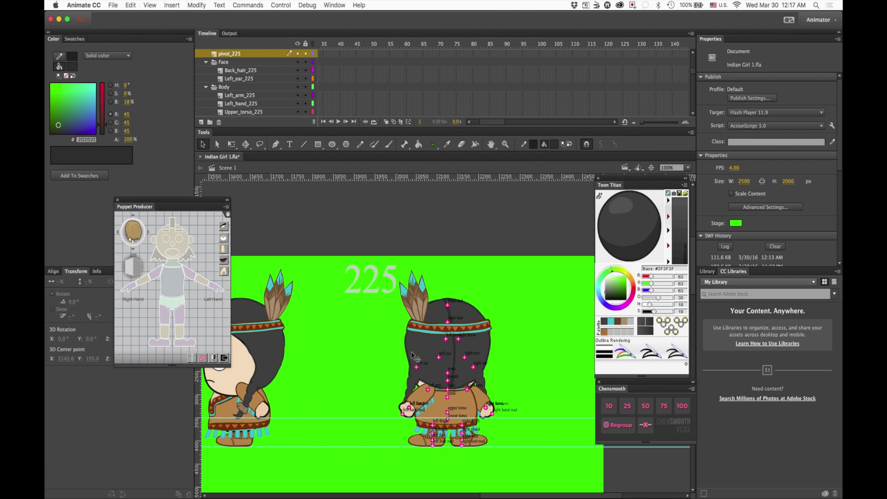
pyautogui.hscroll(-5, 343, 332)
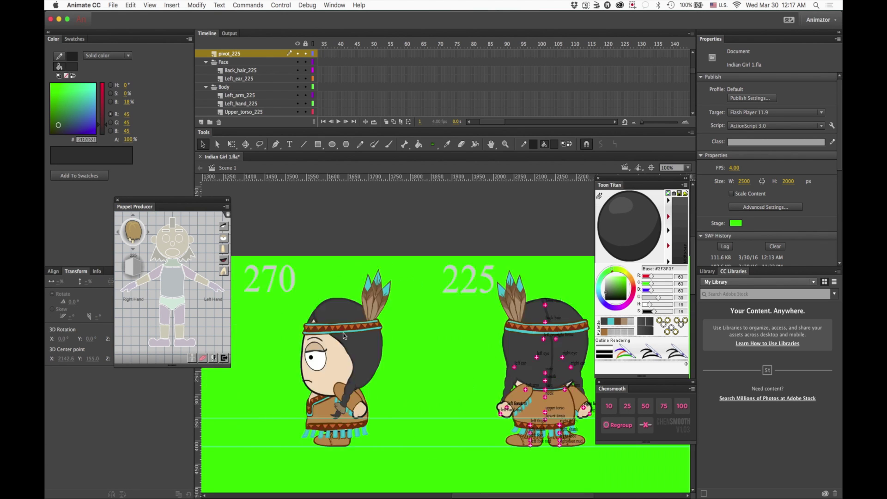
pyautogui.doubleClick(377, 311)
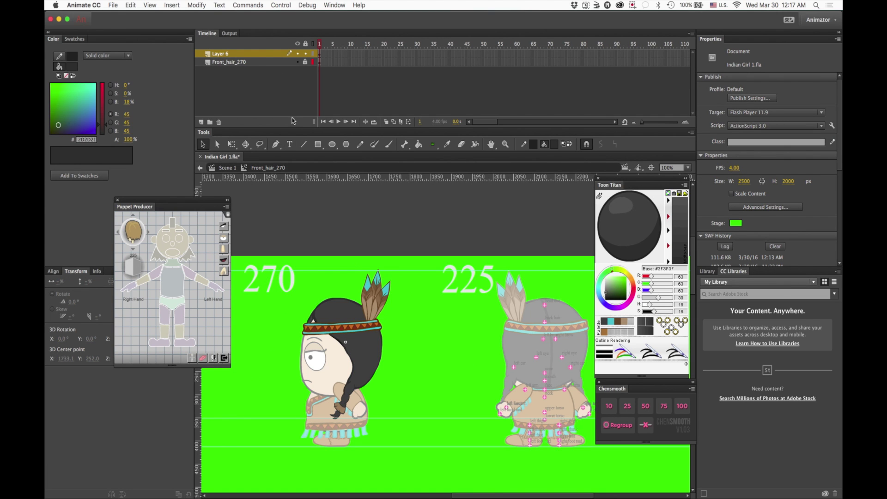
pyautogui.click(297, 54)
pyautogui.click(297, 53)
# Step: Nudge the feathers on Layer 6 slightly toward the face and compare their position with the 315 and 225 views
pyautogui.click(253, 54)
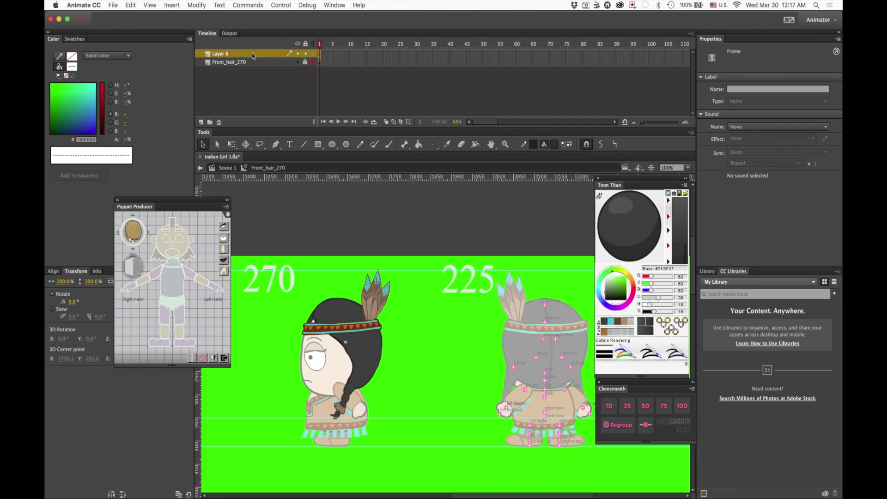
pyautogui.hotkey('shift', 'Left')
pyautogui.hotkey('shift', 'Left')
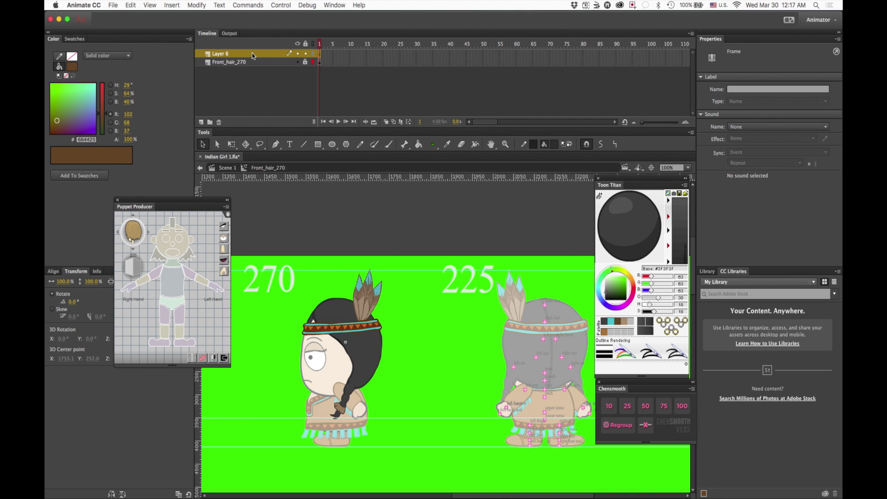
pyautogui.hotkey('shift', 'Right')
pyautogui.hotkey('shift', 'Left')
pyautogui.press('Right')
pyautogui.click(398, 309)
pyautogui.hscroll(-5, 398, 308)
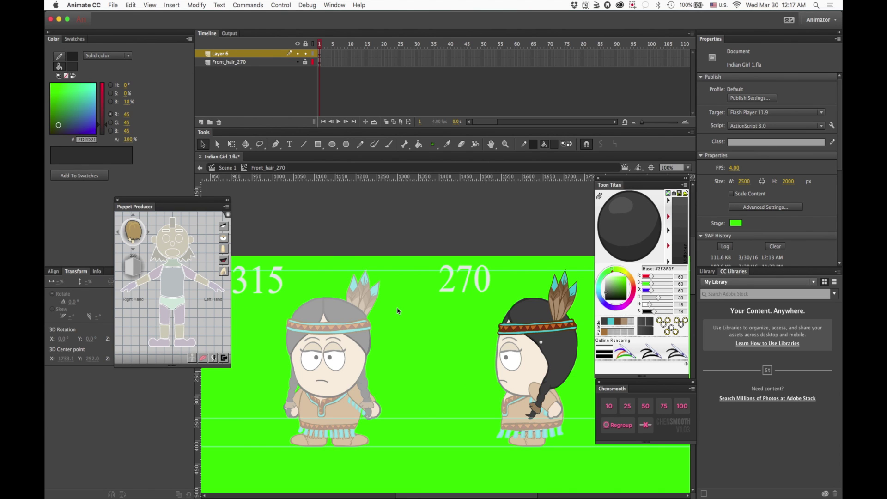
pyautogui.hscroll(2, 397, 311)
pyautogui.hscroll(2, 397, 310)
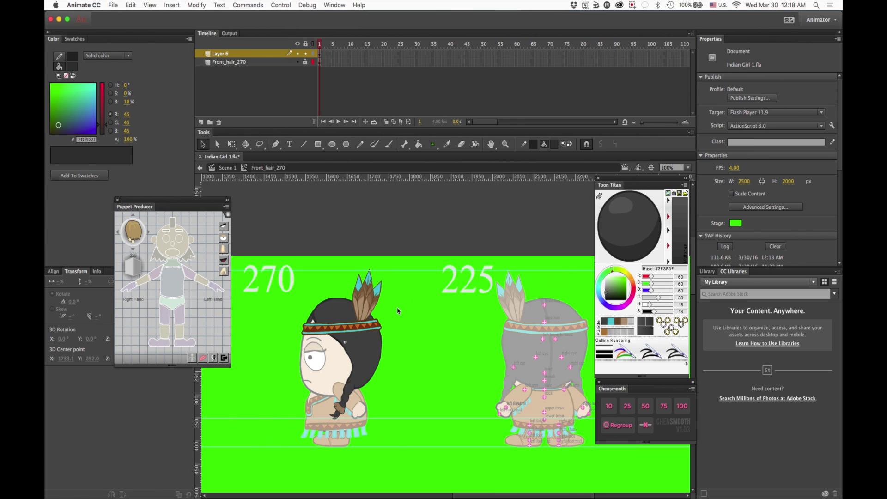
# Step: Compare the 270 feathers with the neighbouring views and return from the Front_hair_270 symbol to Scene 1
pyautogui.hscroll(-17, 398, 310)
pyautogui.hscroll(10, 398, 310)
pyautogui.hscroll(7, 397, 311)
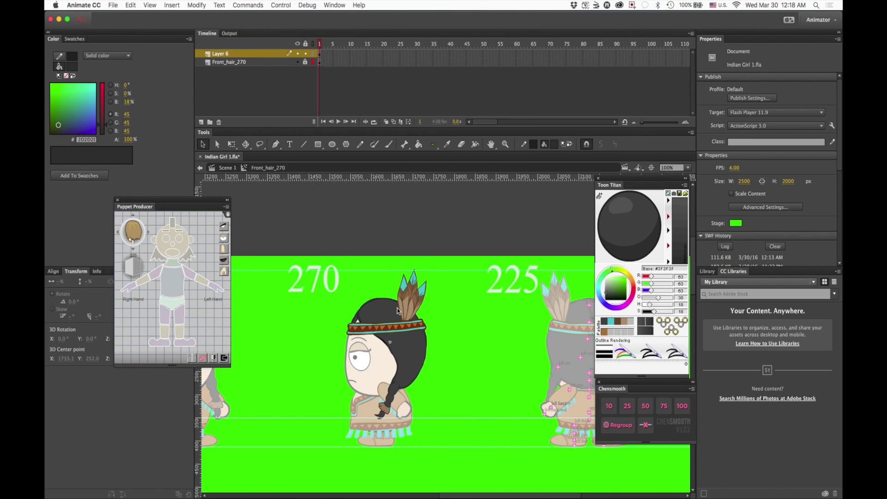
pyautogui.hscroll(4, 397, 310)
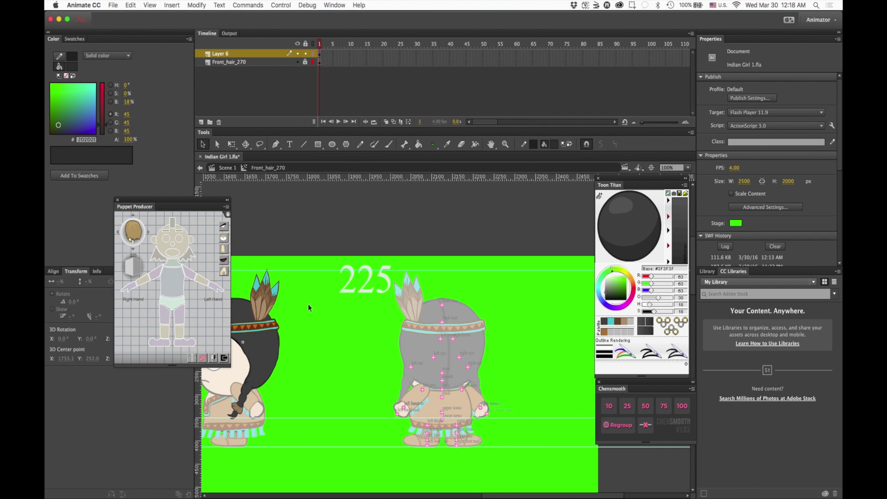
pyautogui.doubleClick(329, 295)
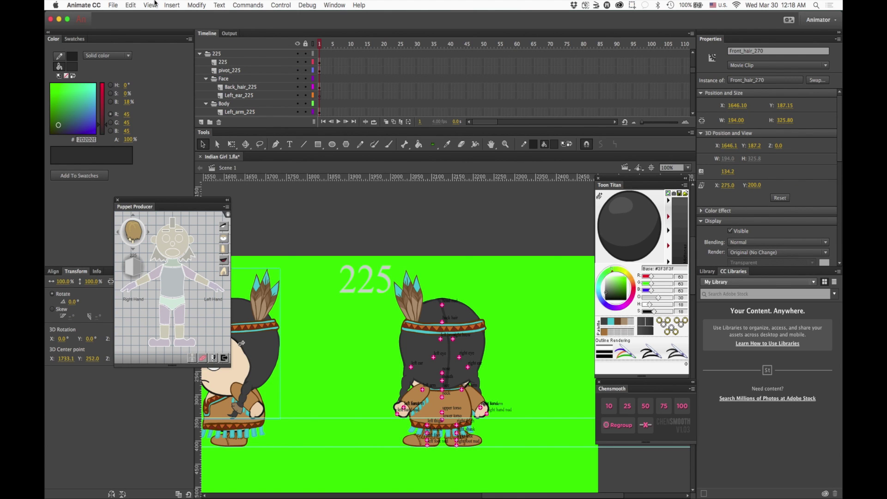
# Step: Export the movie as the SWF file Indian Girl 1, replacing the existing file
pyautogui.click(116, 7)
pyautogui.moveTo(153, 133)
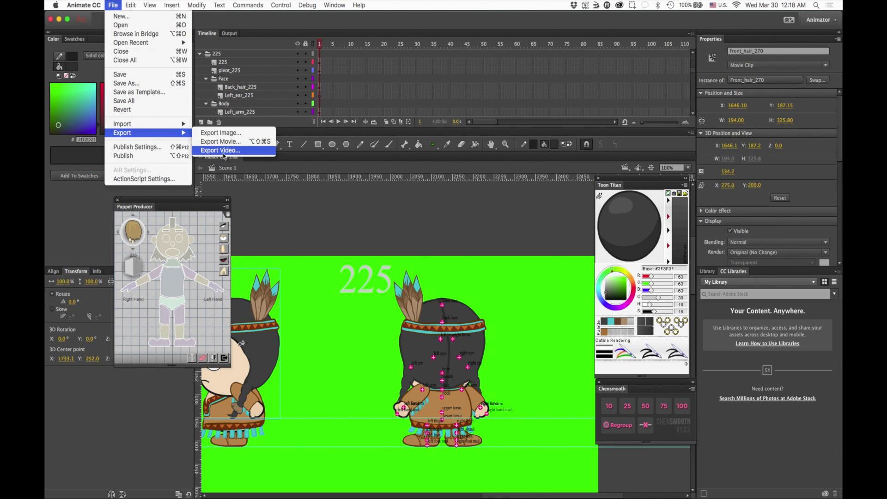
pyautogui.click(225, 145)
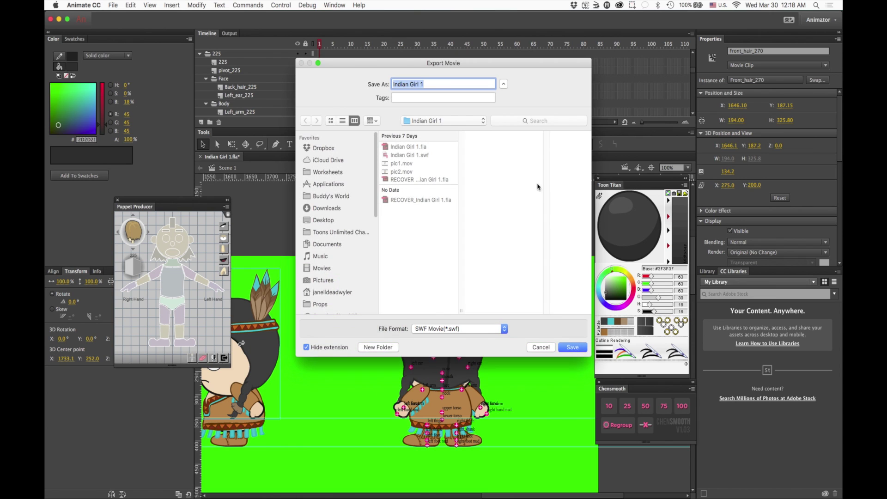
pyautogui.click(571, 347)
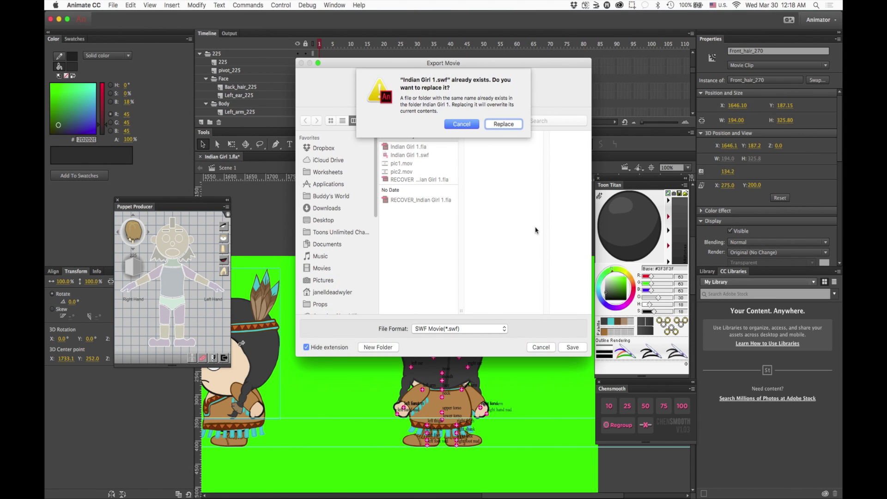
pyautogui.click(504, 124)
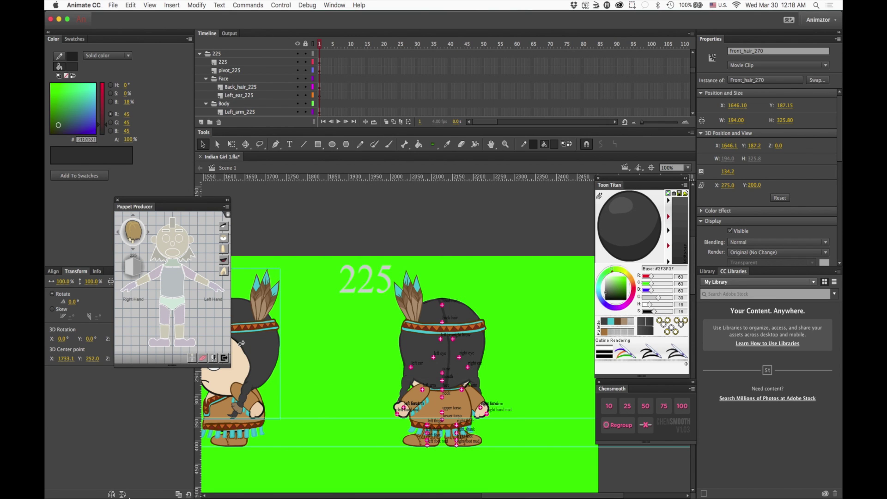
# Step: Switch to CrazyTalk Animator 2, replace the character's Flash artwork with Indian Girl 1.swf and close the update report
pyautogui.moveTo(129, 497)
pyautogui.click(323, 480)
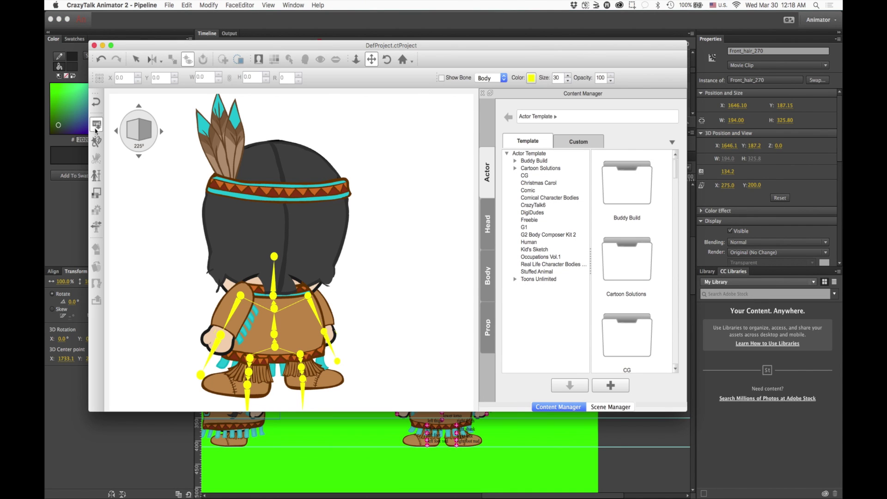
pyautogui.click(96, 126)
pyautogui.doubleClick(270, 122)
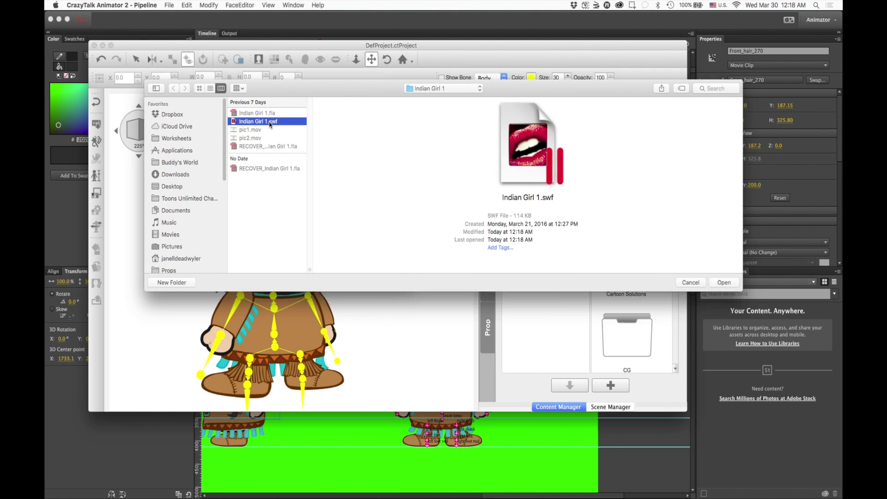
pyautogui.click(345, 257)
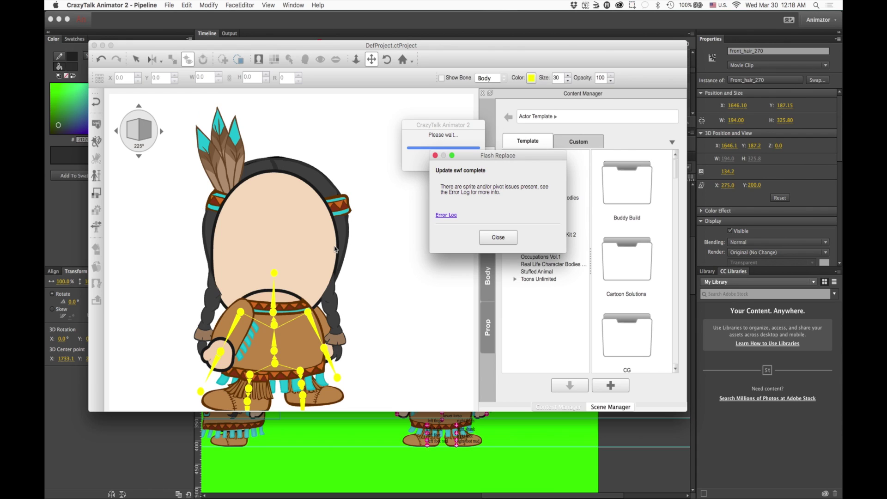
pyautogui.click(498, 237)
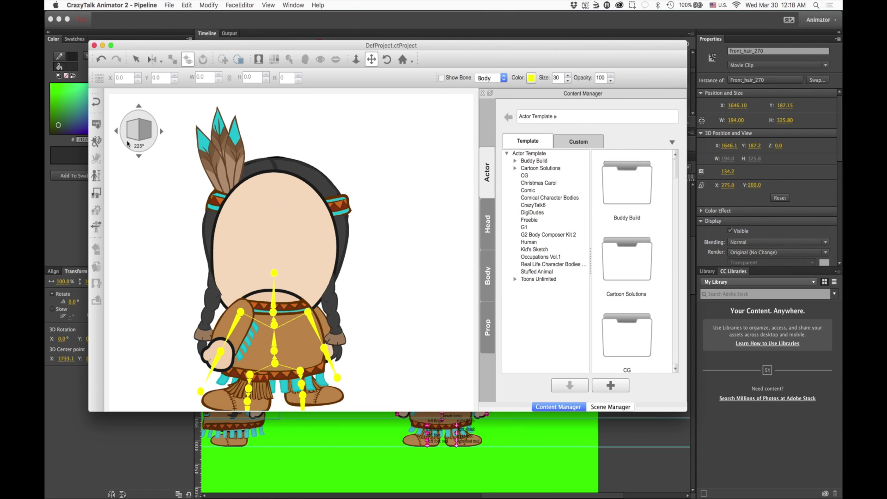
# Step: Turn the character to the front view and hide its bones
pyautogui.click(116, 133)
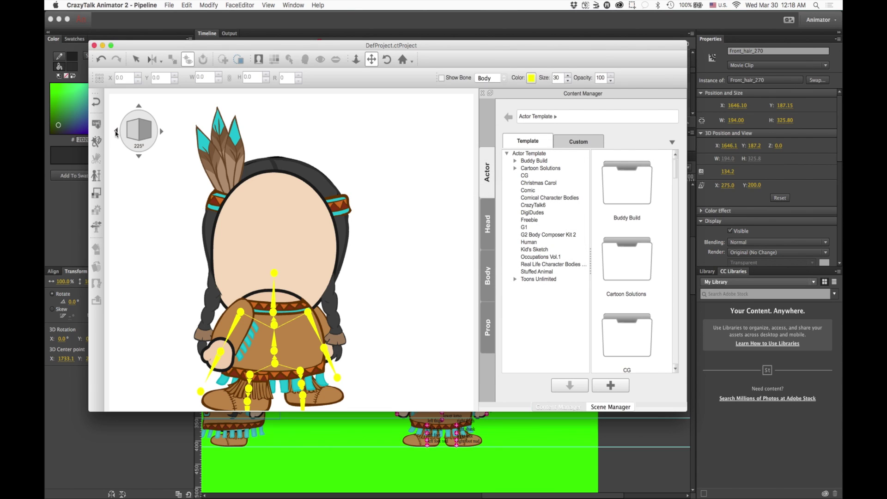
pyautogui.click(116, 133)
pyautogui.click(116, 133)
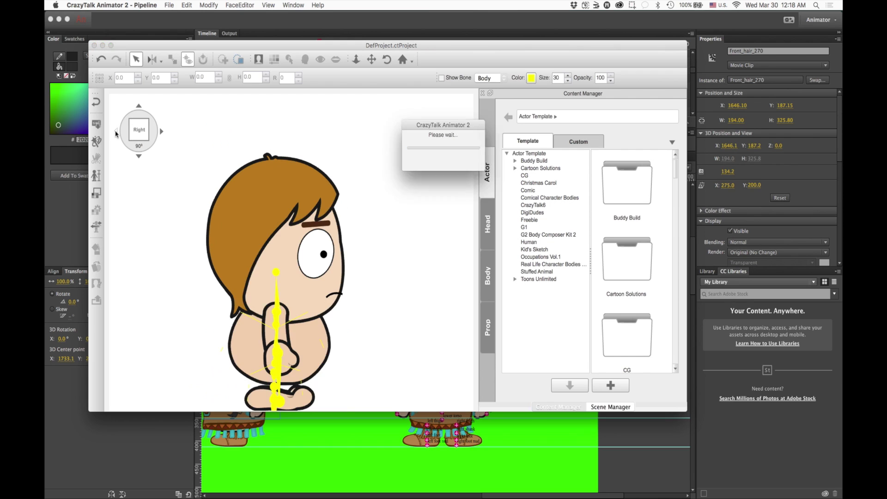
pyautogui.click(116, 133)
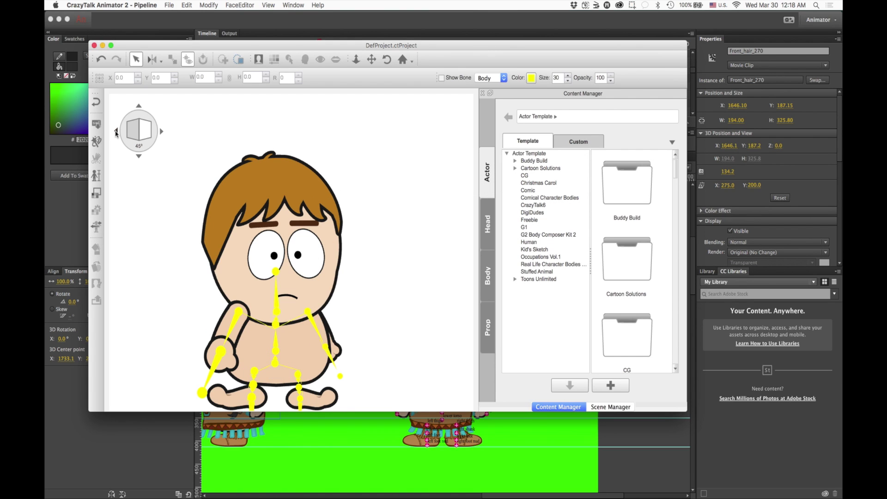
pyautogui.click(443, 78)
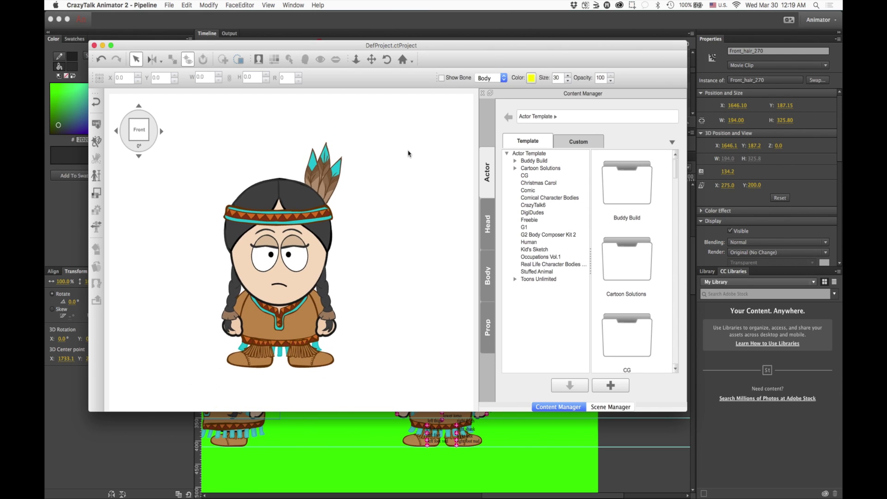
# Step: Rotate the character through its angle views back to the front to inspect the hair and feathers
pyautogui.click(115, 132)
pyautogui.click(116, 132)
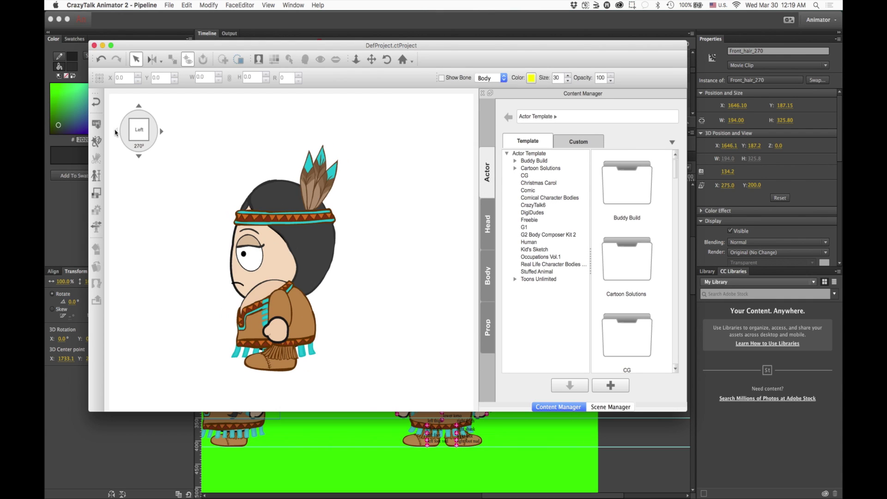
pyautogui.click(116, 132)
pyautogui.click(116, 132)
pyautogui.click(115, 132)
pyautogui.click(115, 131)
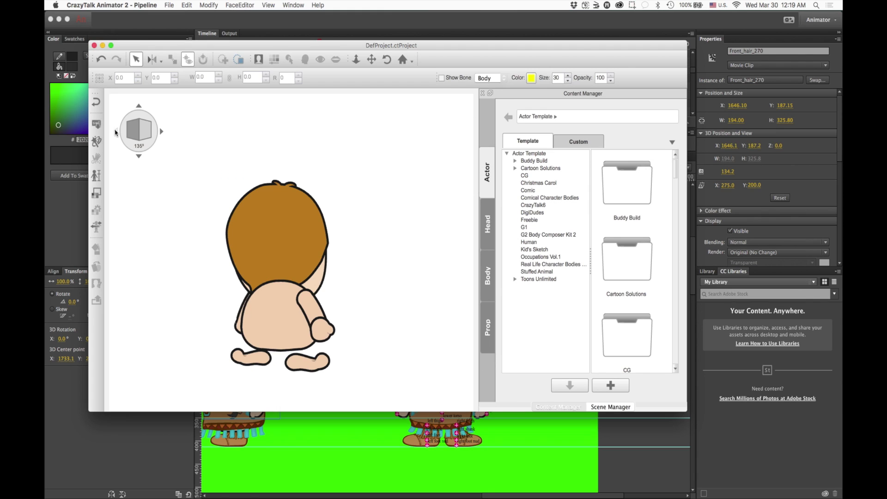
pyautogui.click(115, 131)
pyautogui.click(116, 132)
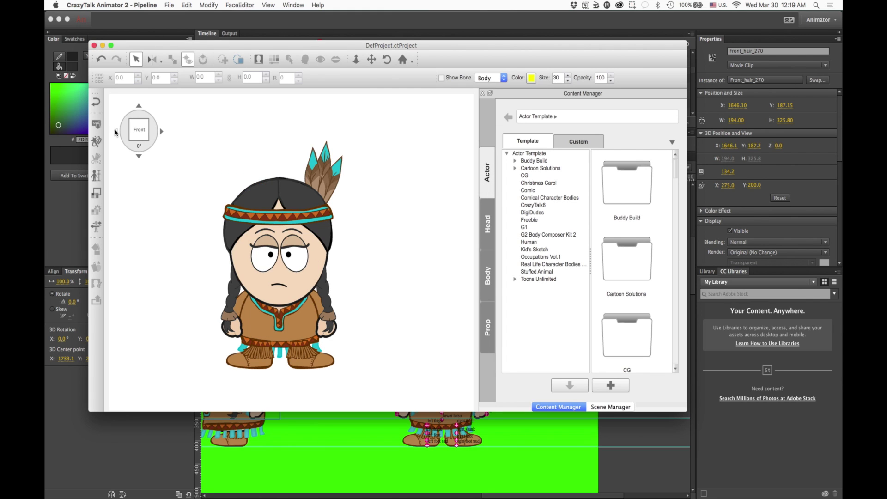
# Step: Play all body calibration motions on the character to check how its parts move, and close the calibration
pyautogui.click(97, 227)
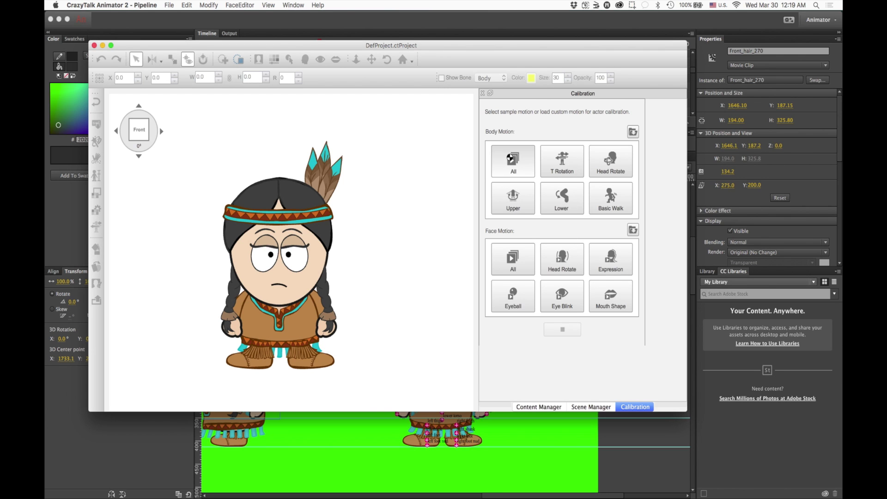
pyautogui.click(510, 159)
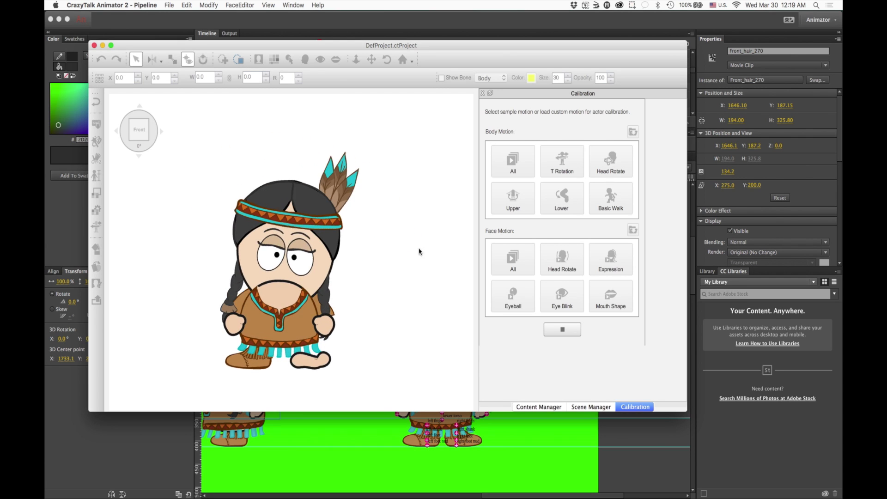
pyautogui.click(482, 93)
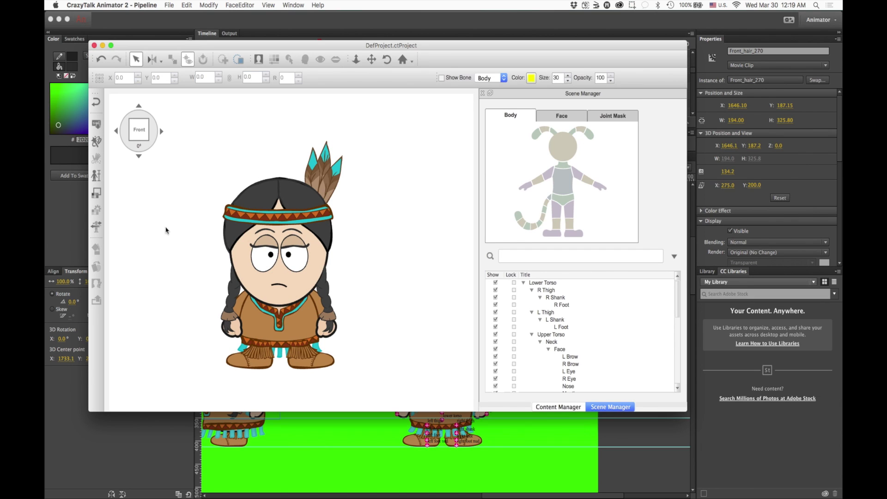
# Step: Add a joint mask to the Face joint at the neck, enlarge and widen it past the arms, and nudge its position
pyautogui.click(625, 122)
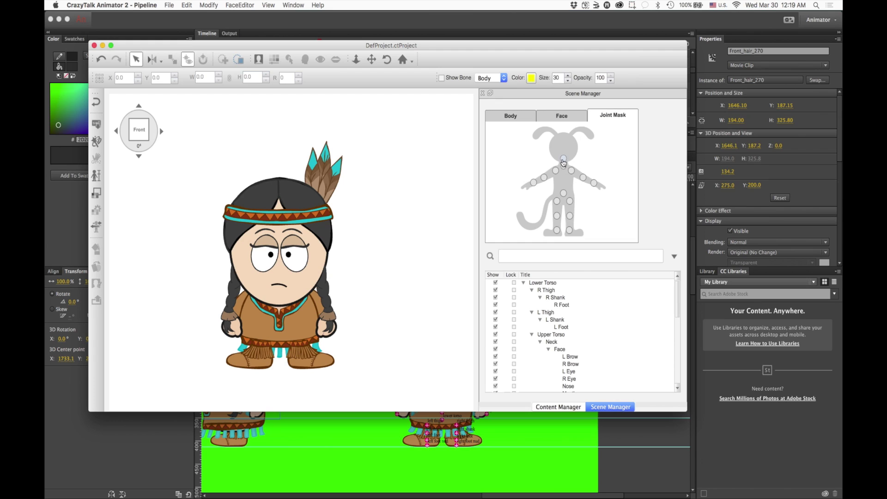
pyautogui.click(564, 159)
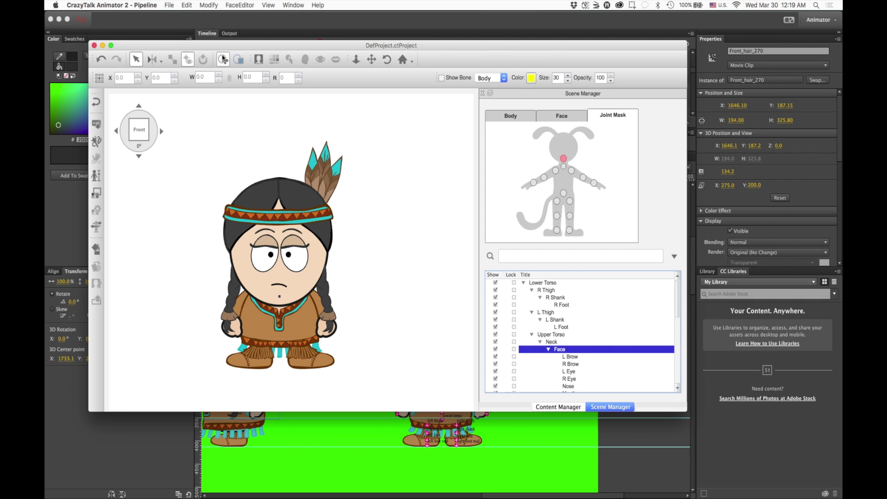
pyautogui.click(223, 59)
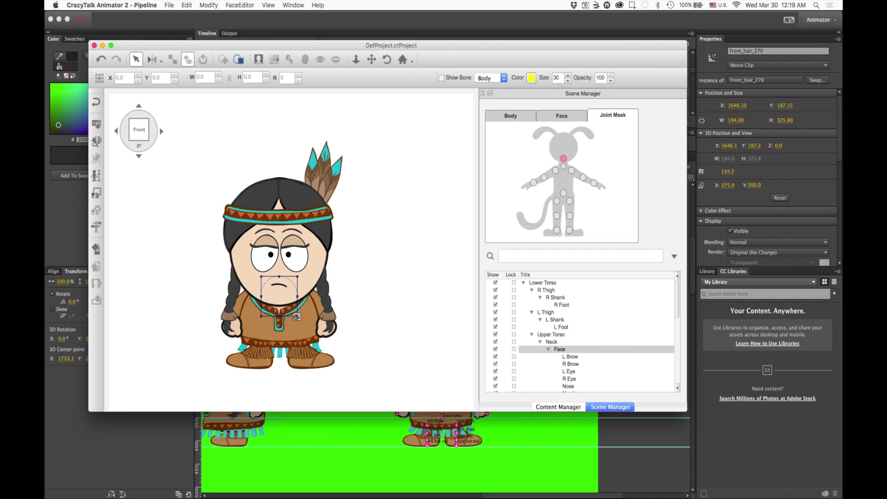
pyautogui.moveTo(297, 316); pyautogui.dragTo(334, 338)
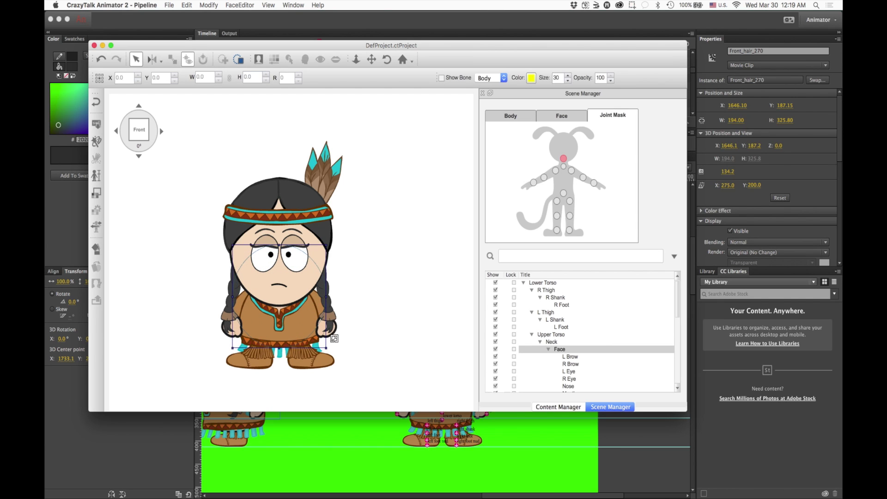
pyautogui.moveTo(327, 295); pyautogui.dragTo(364, 299)
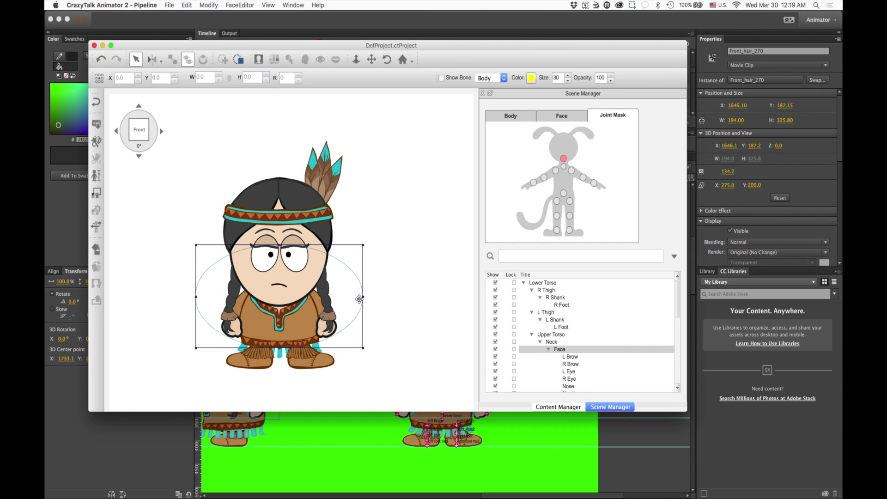
pyautogui.moveTo(358, 311); pyautogui.dragTo(360, 312)
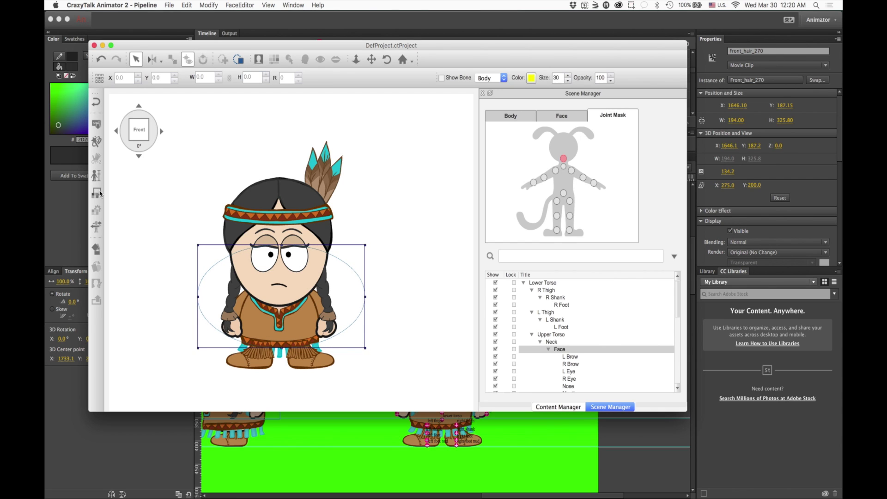
# Step: Replay all body calibration motions to check the enlarged face joint mask, and close the calibration
pyautogui.click(96, 226)
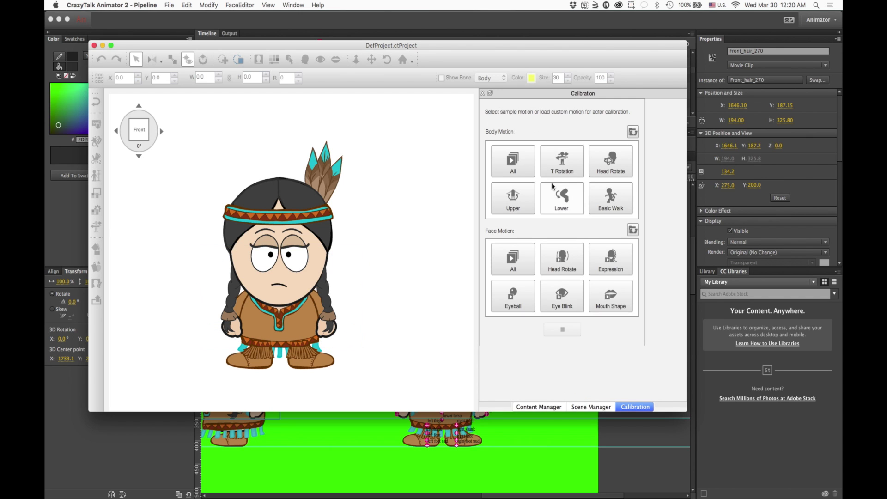
pyautogui.click(505, 162)
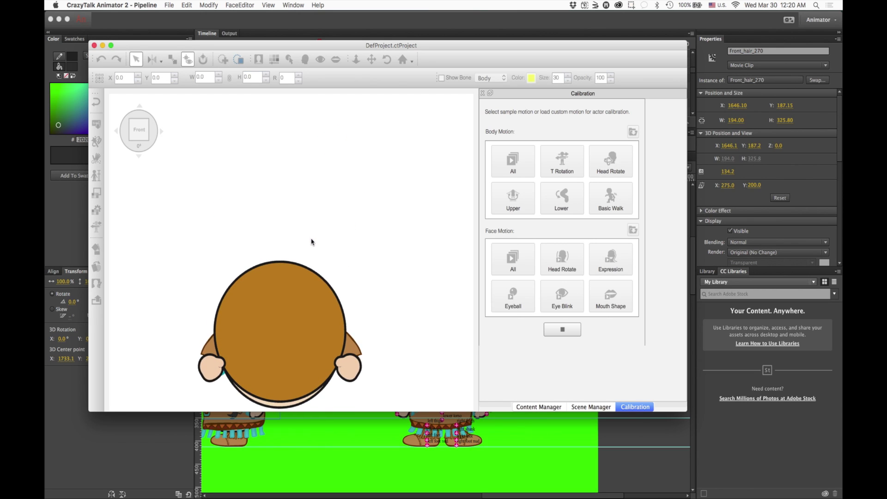
pyautogui.click(483, 94)
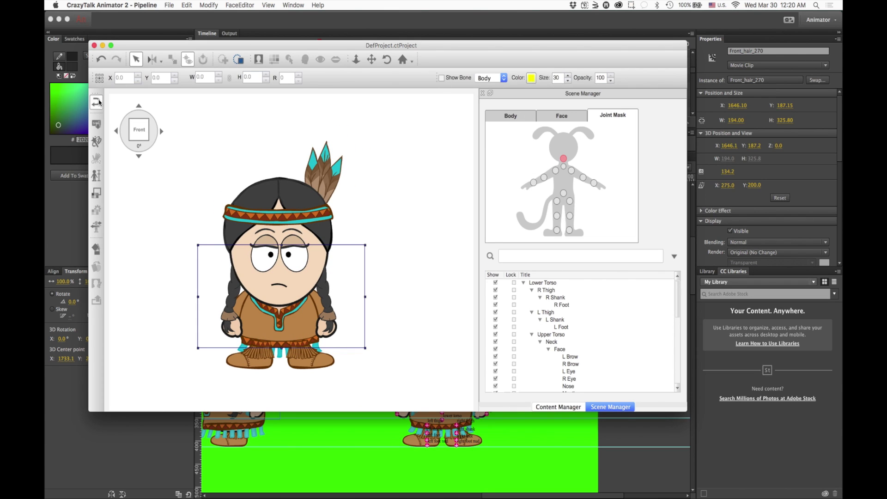
# Step: Return to the main stage and switch back to Animate CC
pyautogui.click(97, 102)
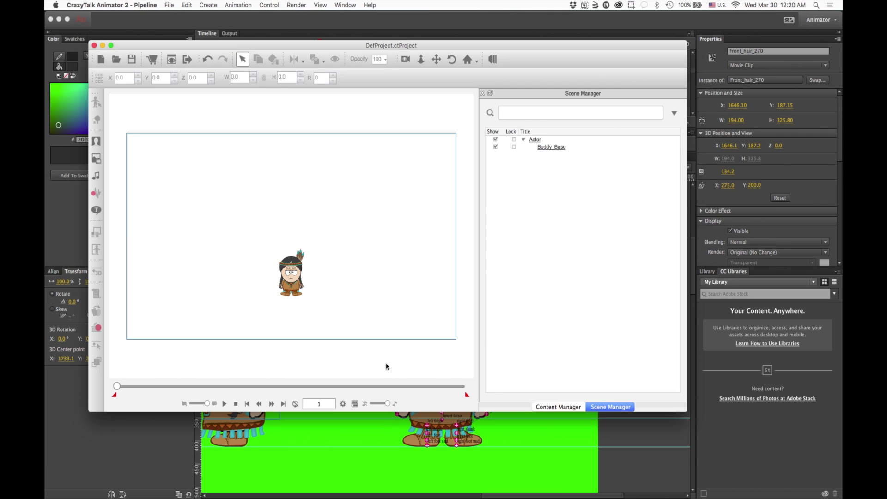
pyautogui.click(375, 441)
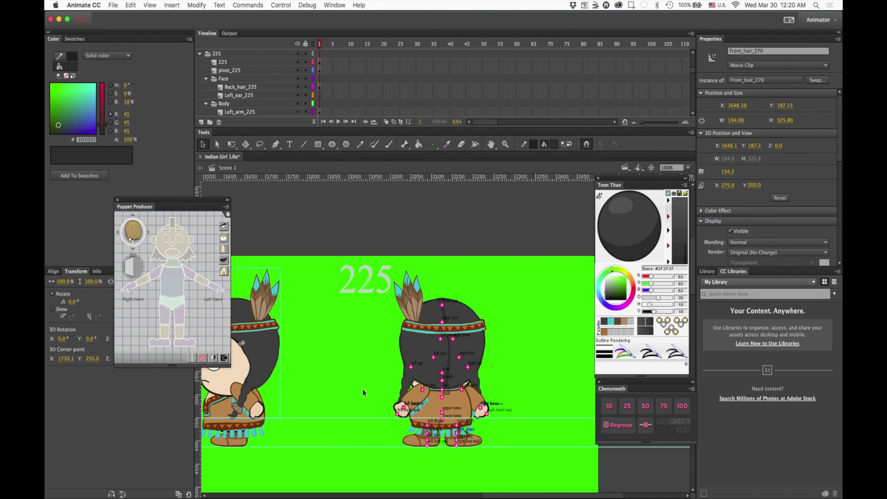
# Step: Zoom out to 50% and examine the undressed 45, 90, 135 and Bottom views beside the dressed Indian Girl views
pyautogui.scroll(-5, 363, 386)
pyautogui.scroll(3, 363, 386)
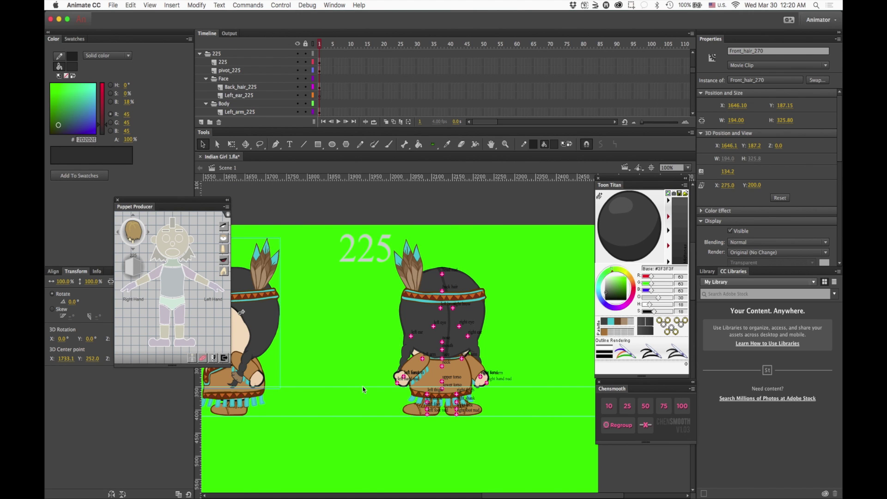
pyautogui.press('super+minus')
pyautogui.scroll(-5, 361, 400)
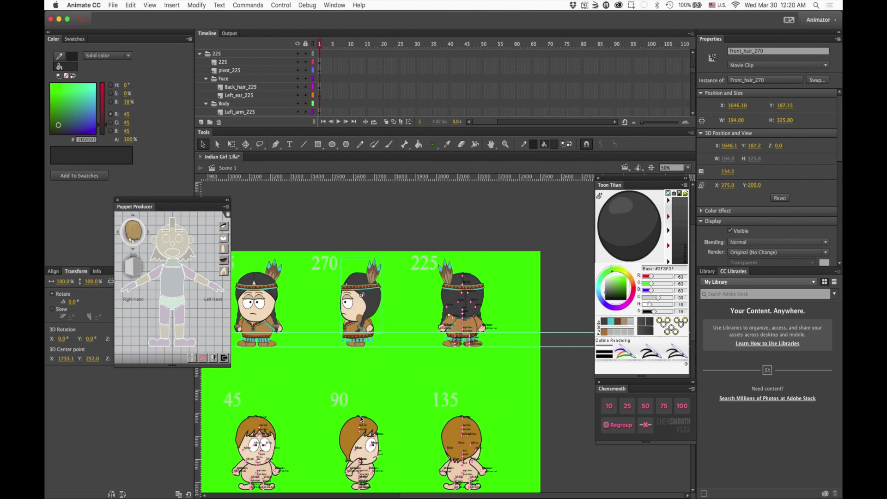
pyautogui.hscroll(-5, 361, 418)
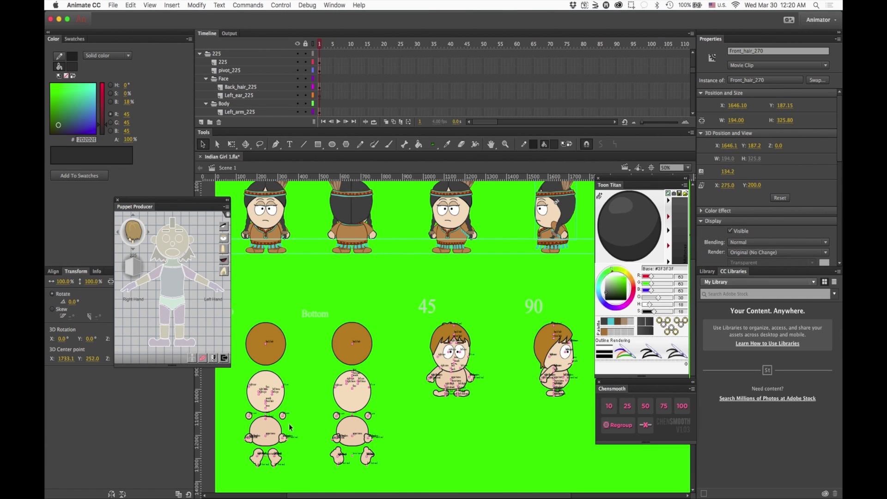
pyautogui.hscroll(5, 290, 424)
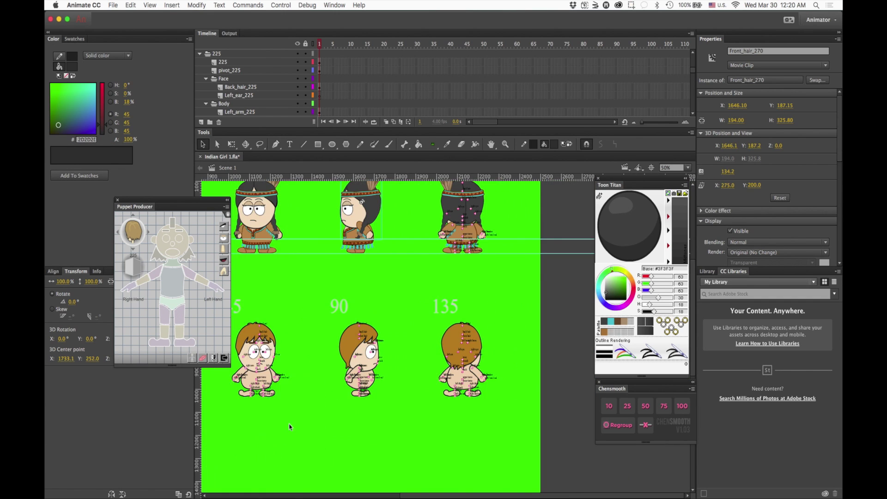
pyautogui.scroll(1, 290, 426)
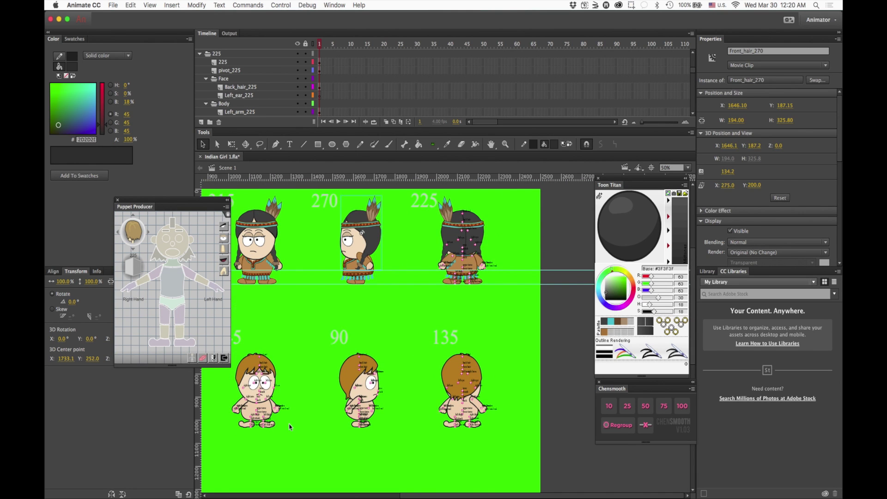
pyautogui.hscroll(-3, 290, 426)
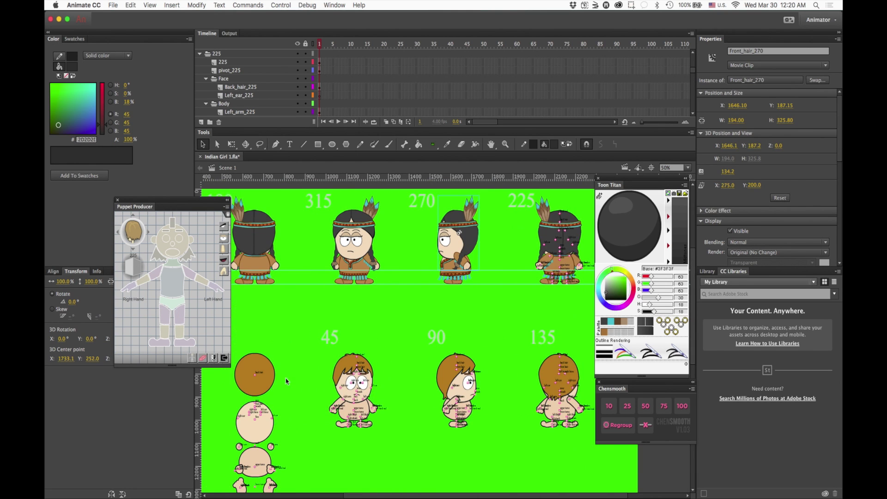
pyautogui.hscroll(2, 287, 381)
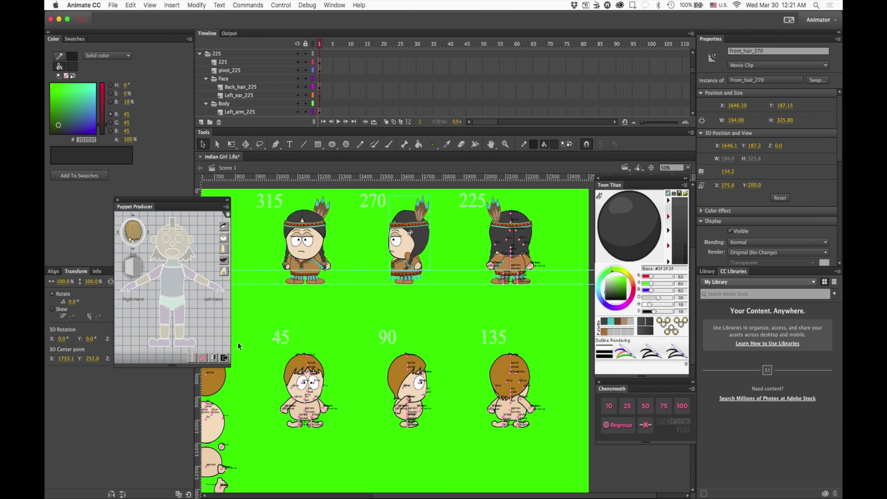
pyautogui.hscroll(-5, 440, 360)
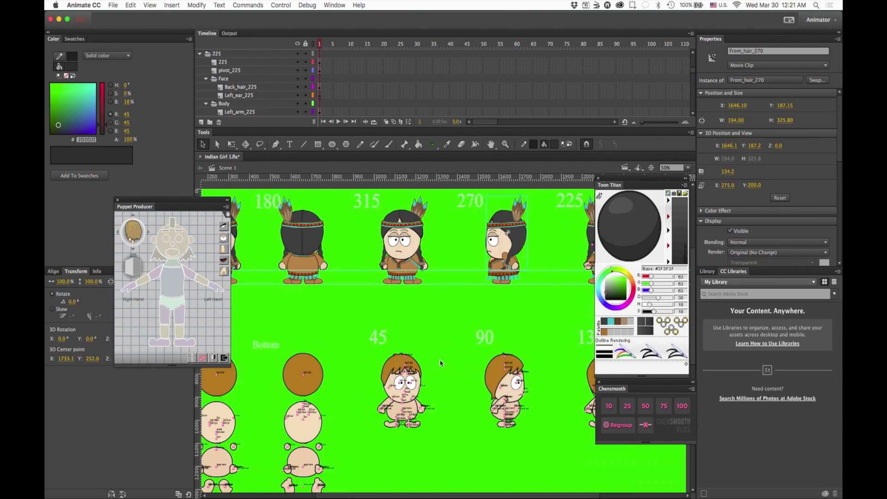